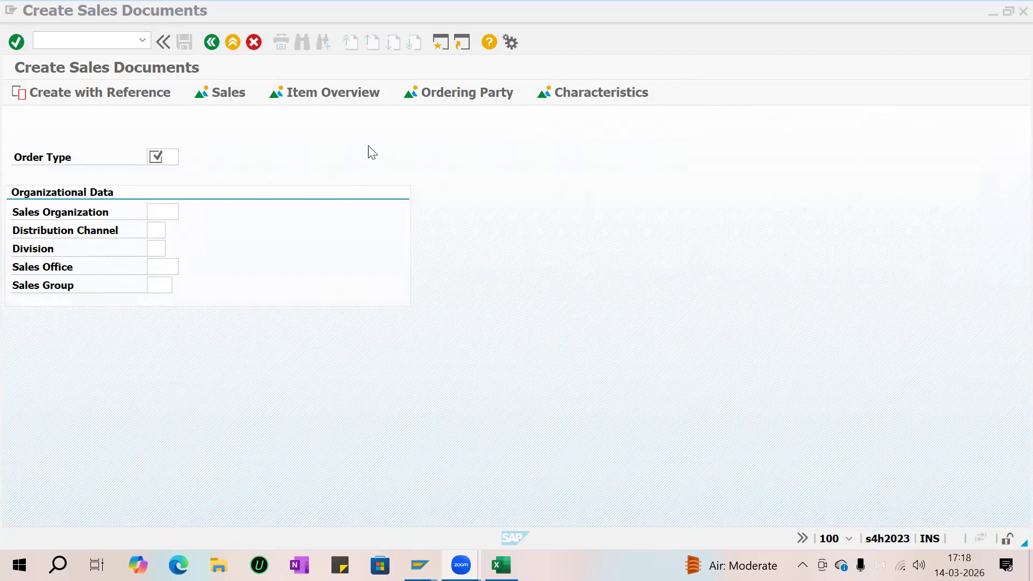
Step: Start creating a sales document with order type z7or
left_click(160, 157)
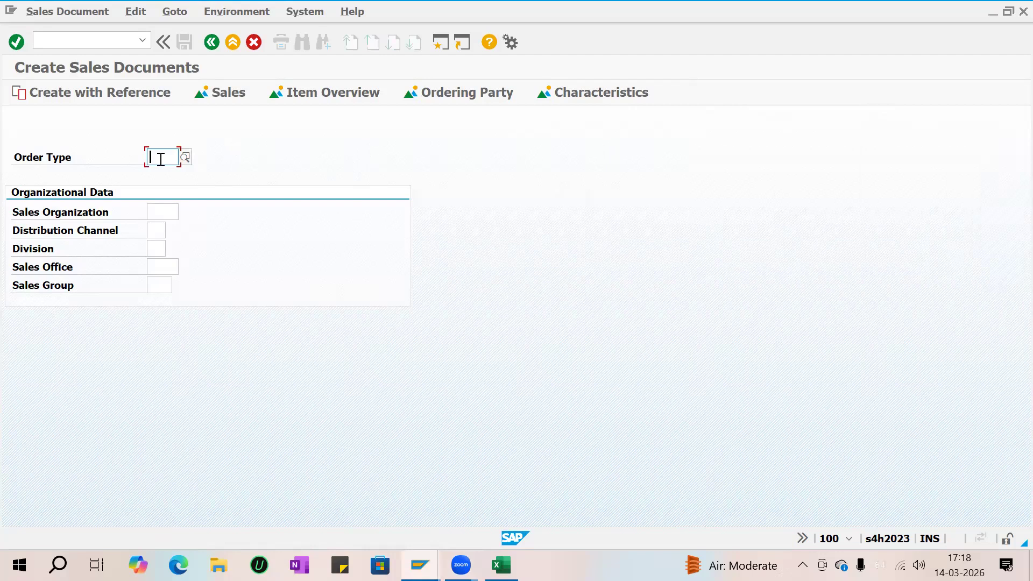
type("z7or")
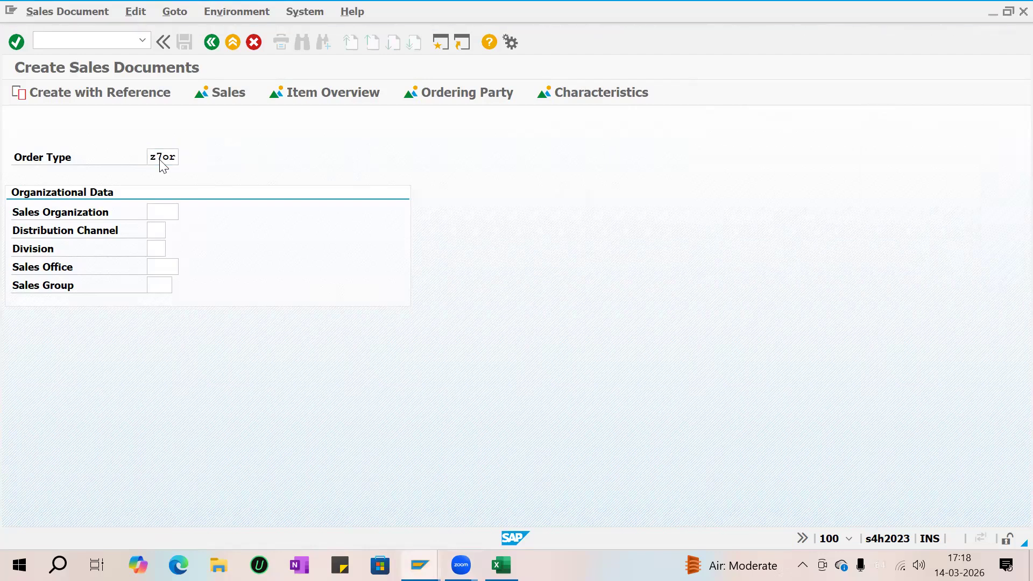
key("Return")
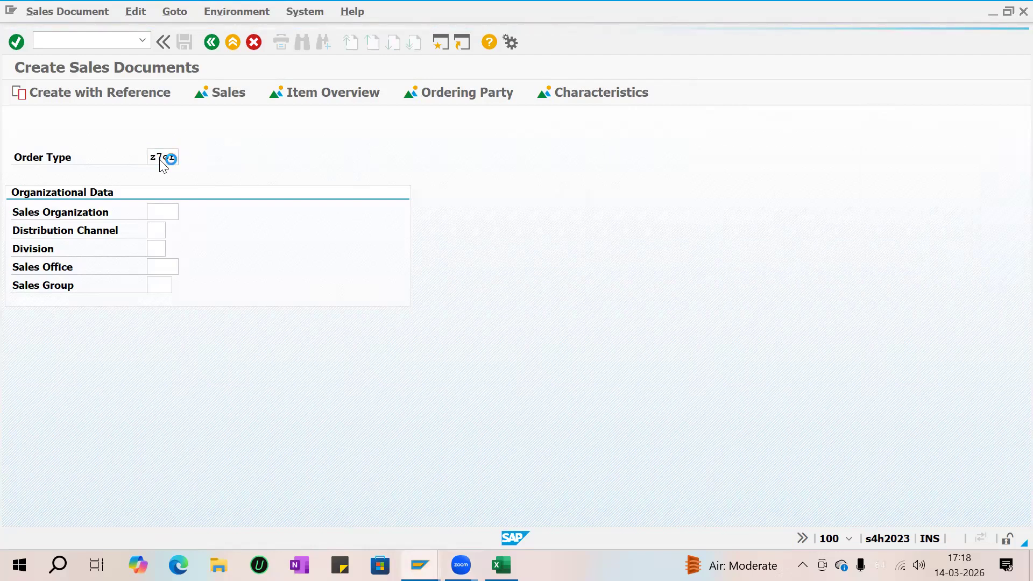
Step: Enter the customer's number as sold-to party and choose sales area 7001 / 71 / 71 for direct factory and frozen items
key("space")
key("Down")
key("Return")
key("Return")
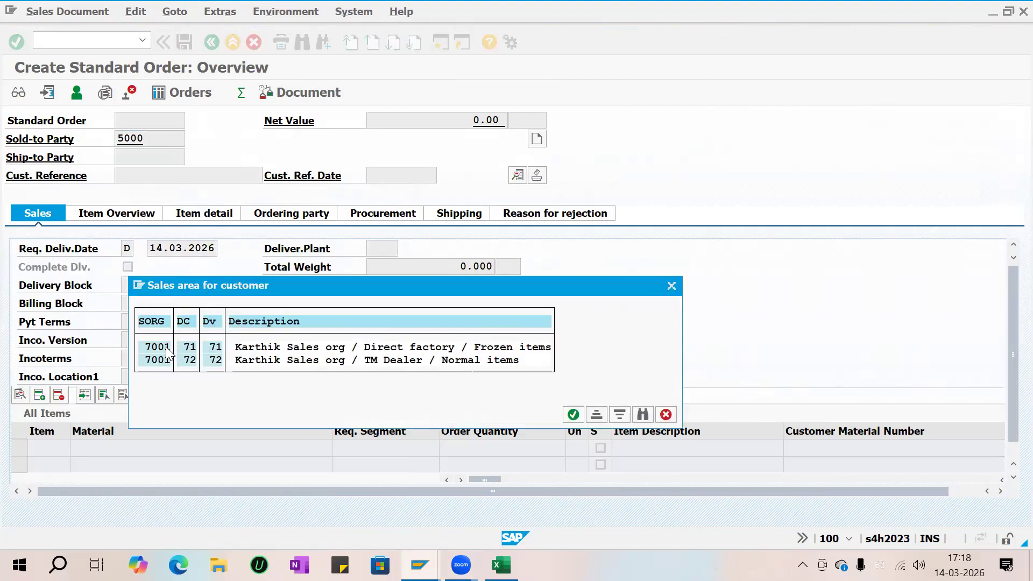
double_click(166, 346)
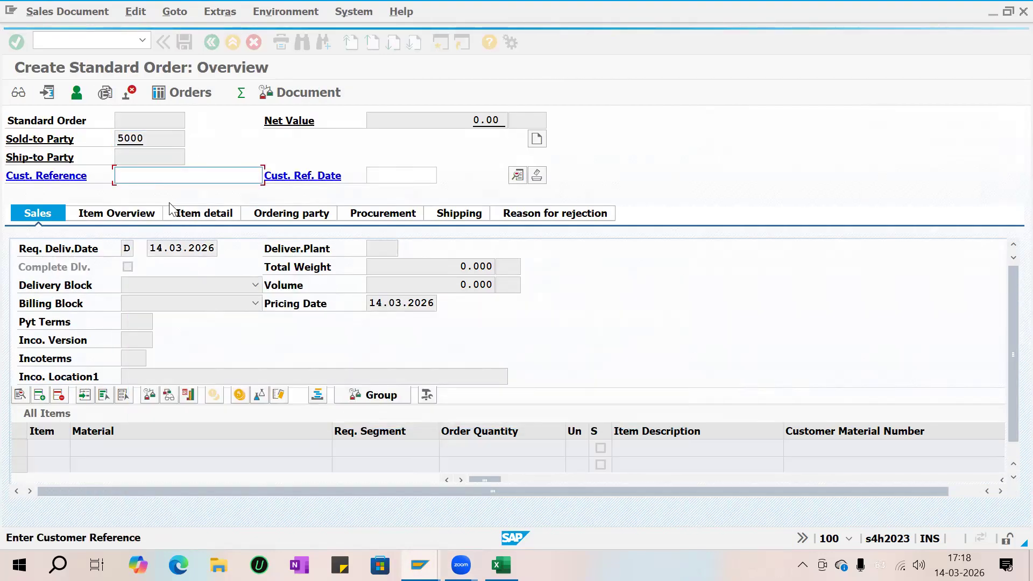
Step: Enter vc test as the customer reference and 14.03.2026 as the customer reference date, and accept the header data
key("space")
key("Down")
key("Return")
key("Tab")
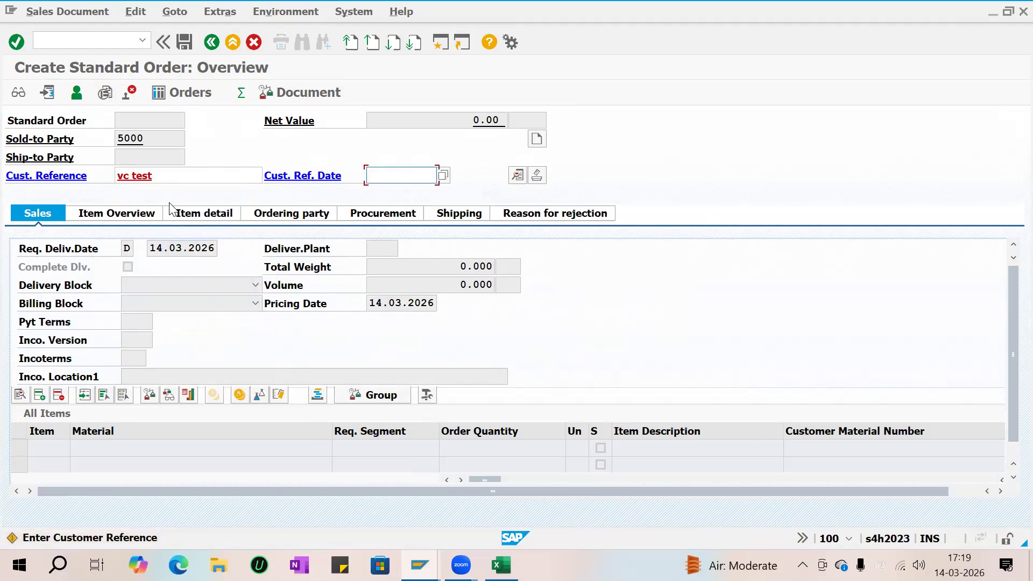
key("Down")
key("Return")
key("Return")
key("space")
key("Down")
key("Return")
key("Return")
Step: Add material 20892 with an order quantity of 1 as the first order item
type("20892")
key("Tab")
key("Tab")
type("1")
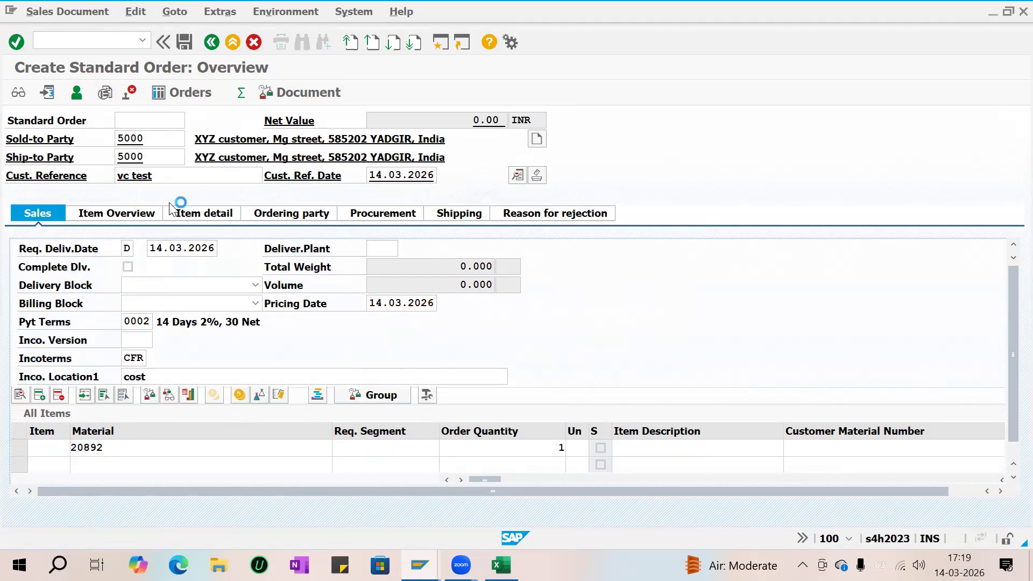
key("Return")
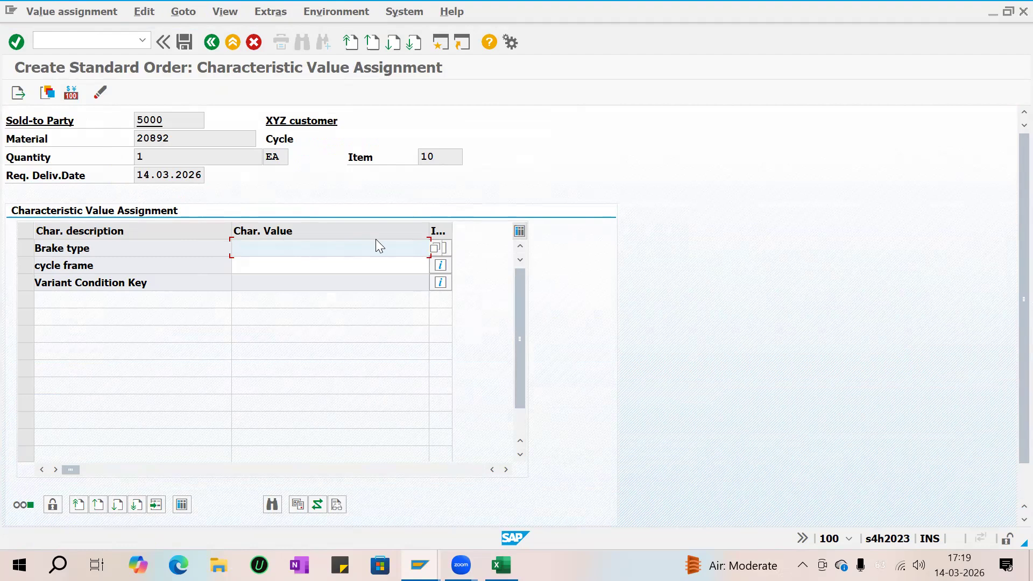
Step: Assign the value DDB (Dual disc brake) to the Brake type characteristic
left_click(435, 247)
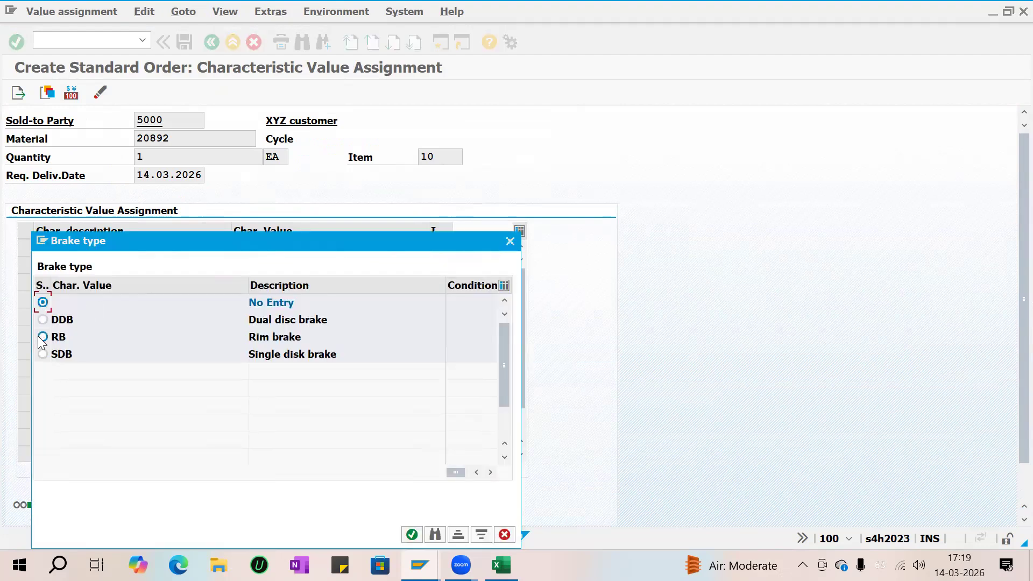
left_click(43, 319)
left_click(412, 534)
Step: Assign Carbon fiber to the cycle frame characteristic and return to the order overview
left_click(332, 264)
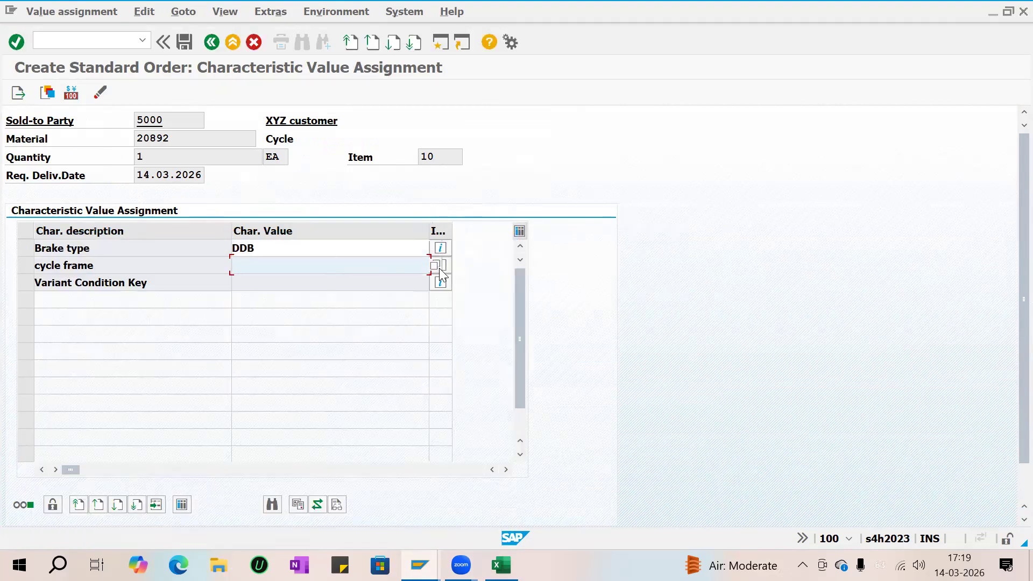
left_click(439, 268)
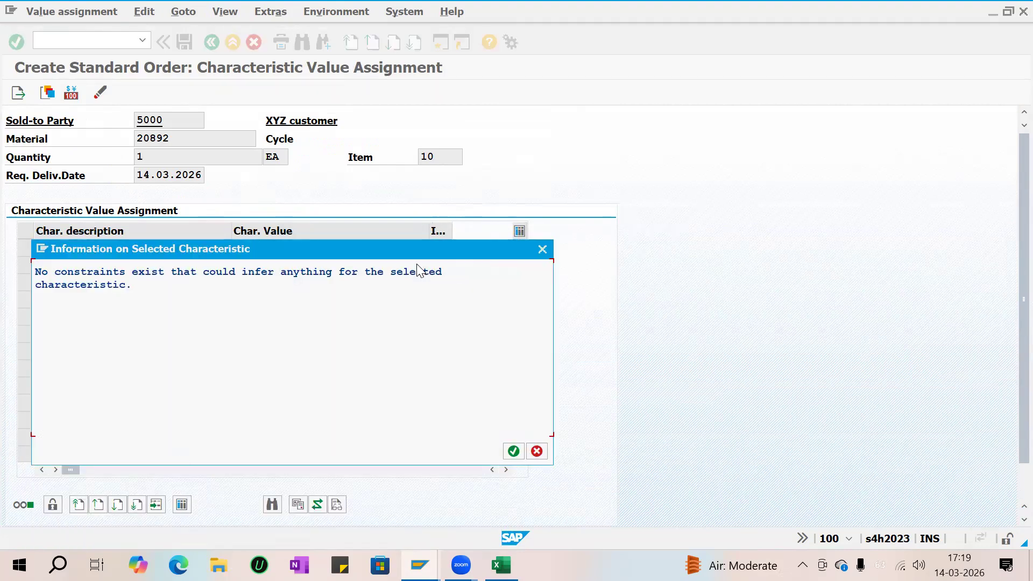
key("Return")
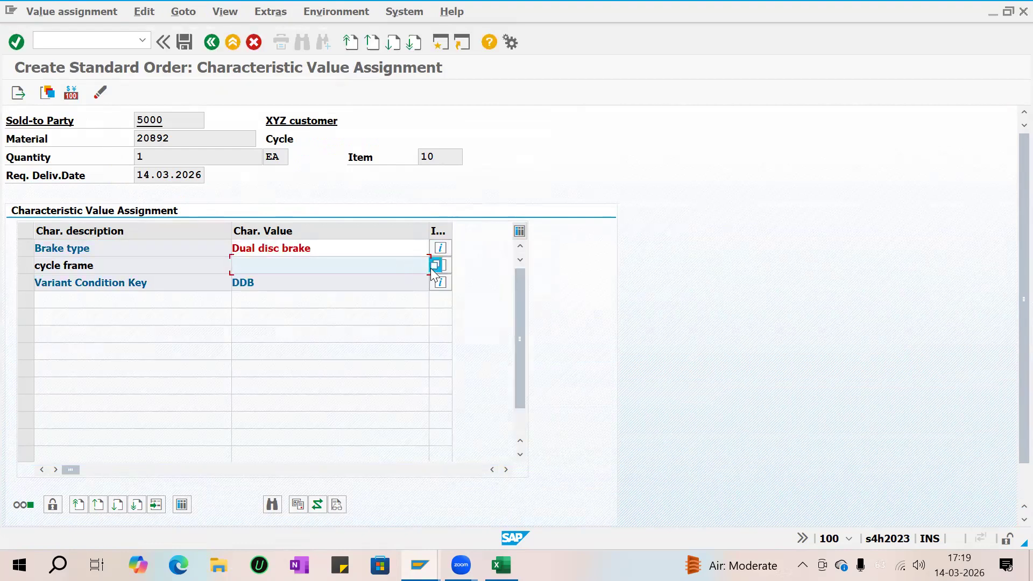
left_click(431, 268)
left_click(48, 340)
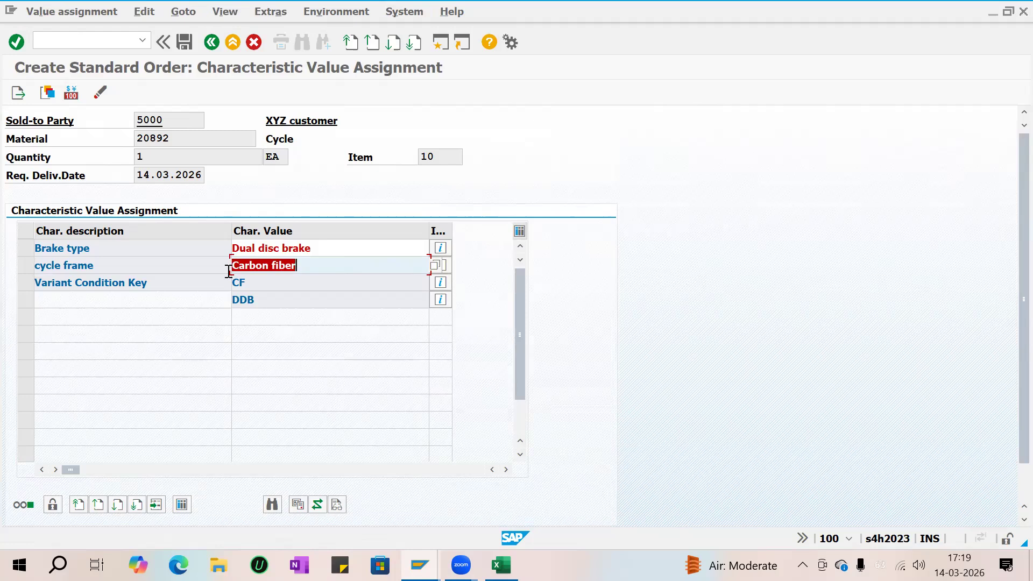
left_click(18, 95)
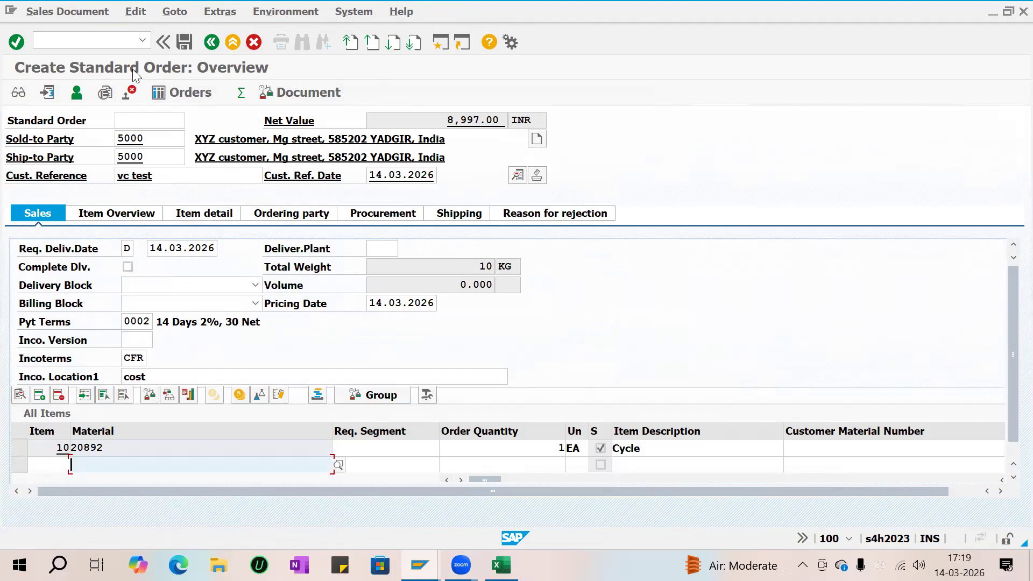
Step: Check the order's incompletion log and examine the CF and DDB variant surcharges in the Cycle item's pricing conditions
left_click(135, 12)
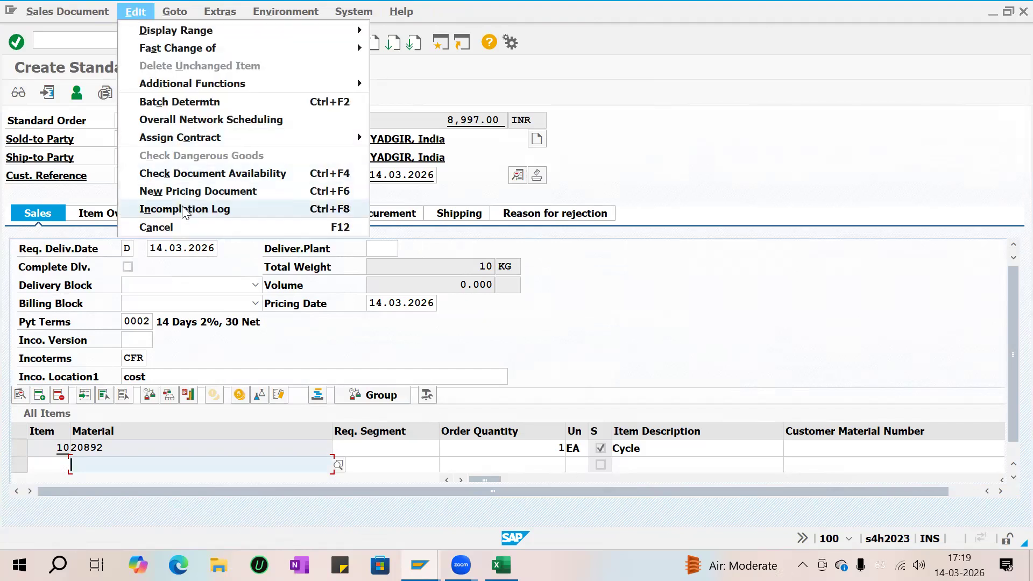
left_click(185, 209)
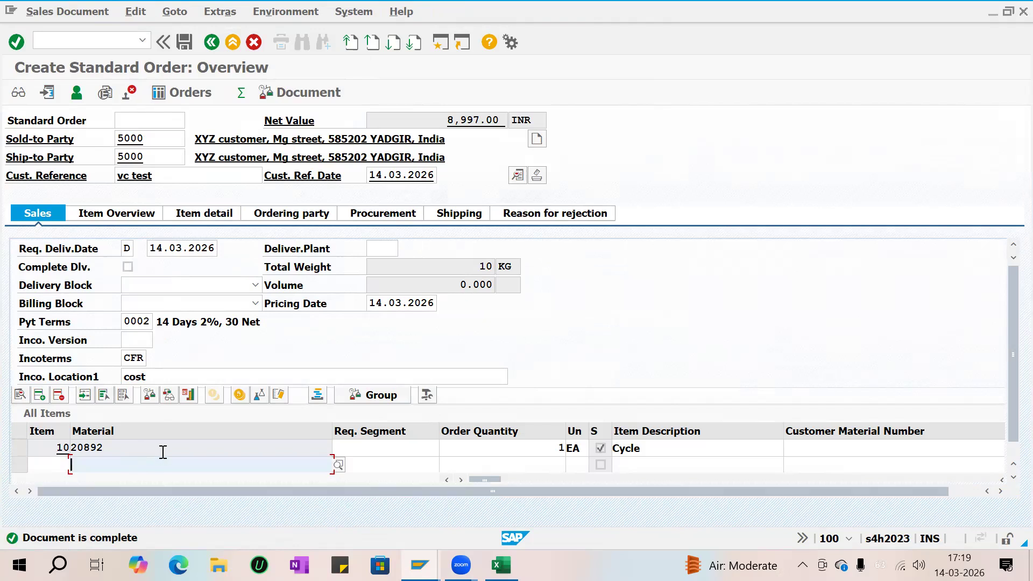
double_click(145, 447)
left_click(336, 201)
double_click(124, 355)
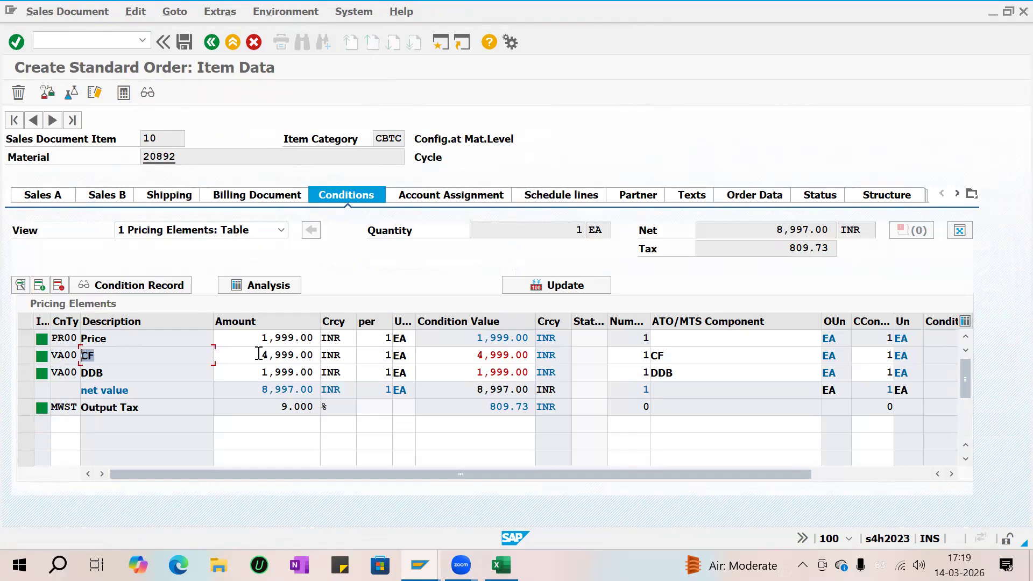
double_click(113, 373)
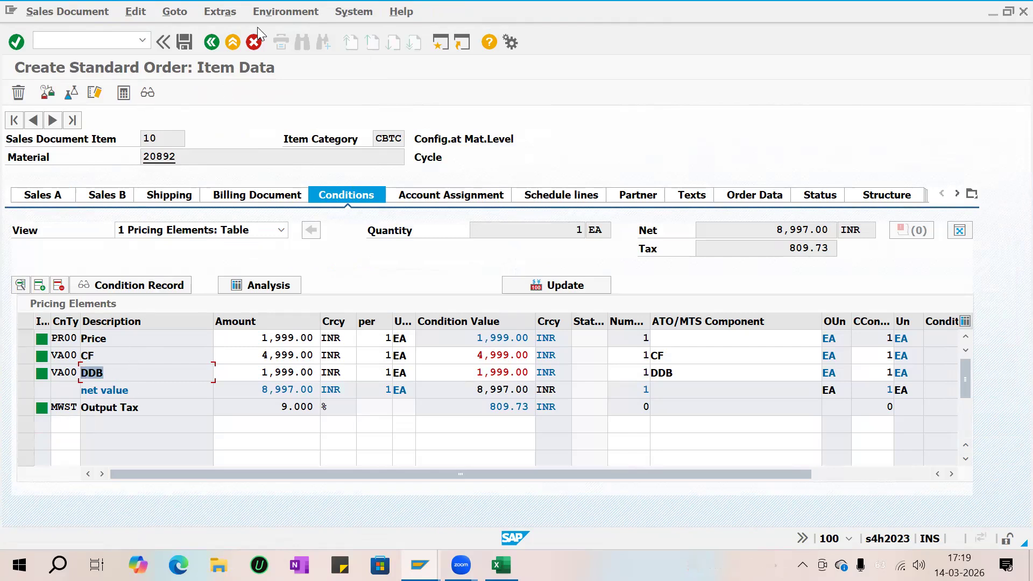
Step: Save the standard order, accepting the cost accounting information
left_click(181, 40)
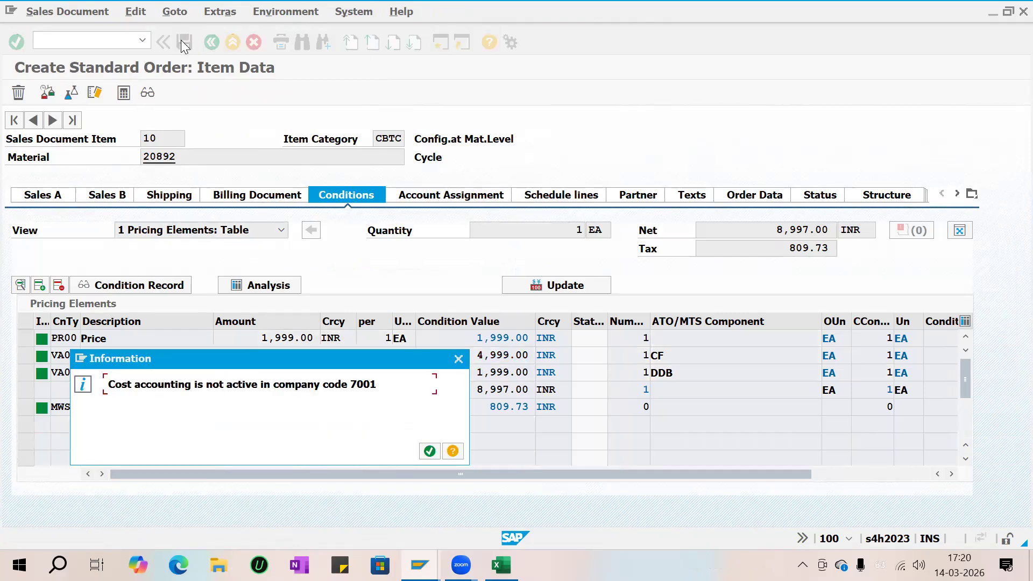
key("Return")
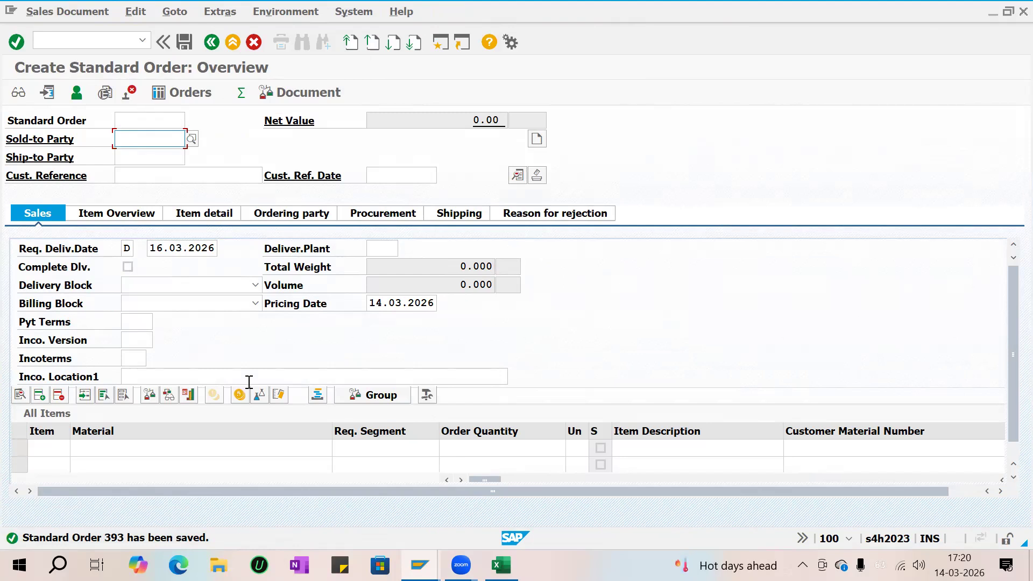
Step: Leave the order entry and open the Function Builder with transaction code /nse37
left_click(73, 38)
type("/nse")
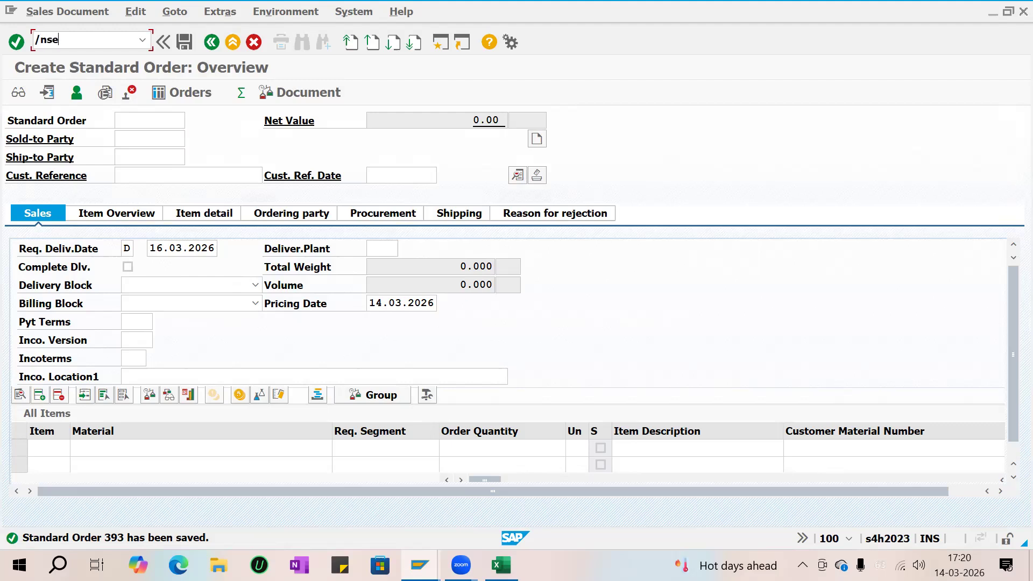
type("37")
key("Return")
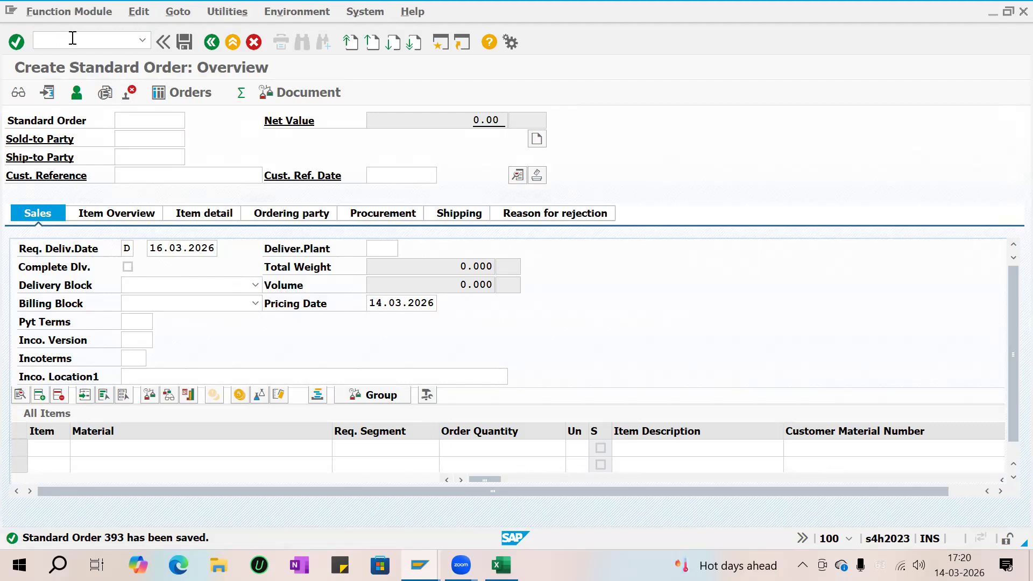
Step: Select function module BAPI_SALESORDER_CREATEFROMDAT2 and open it for testing
key("Down")
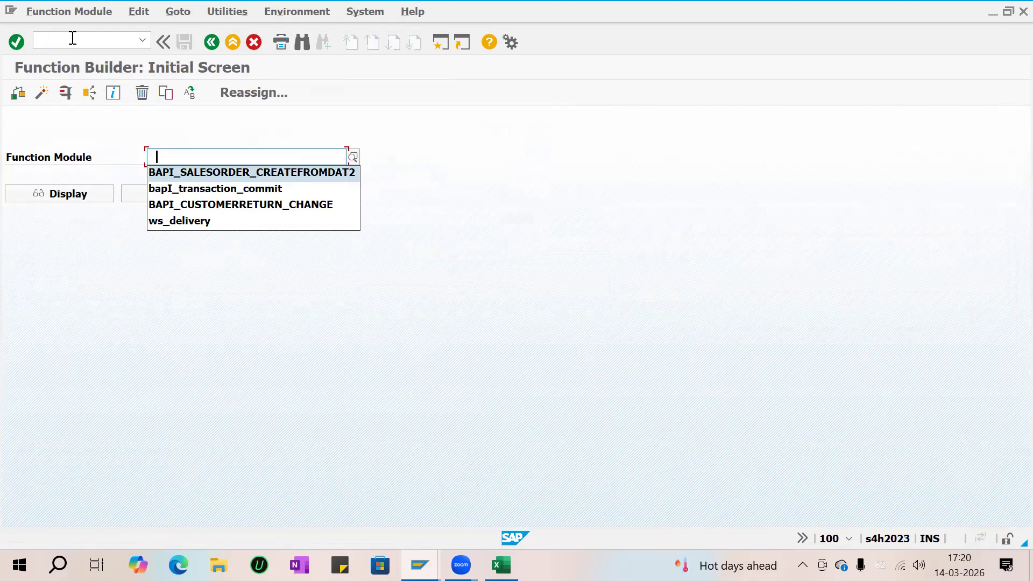
key("Return")
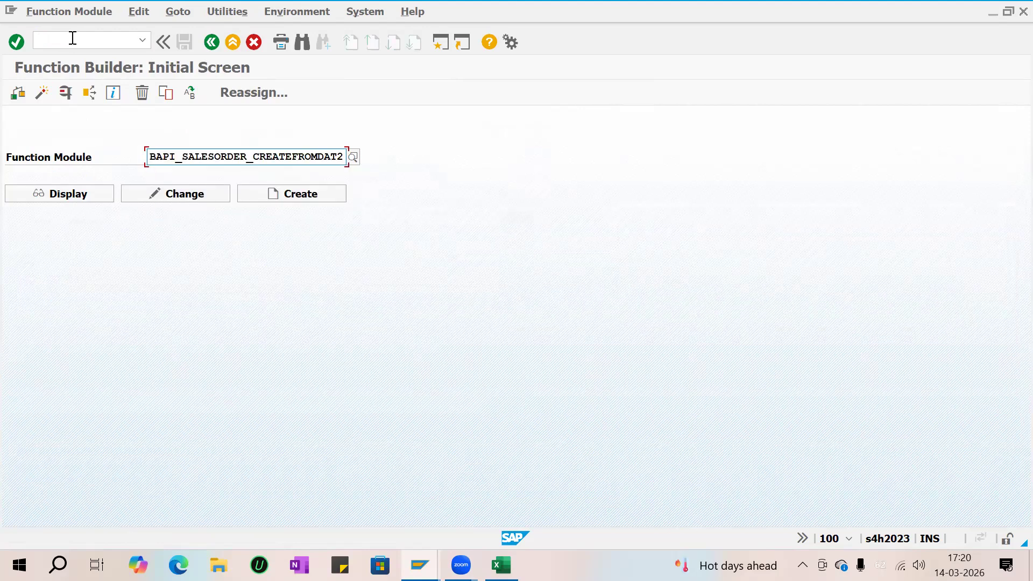
left_click(64, 97)
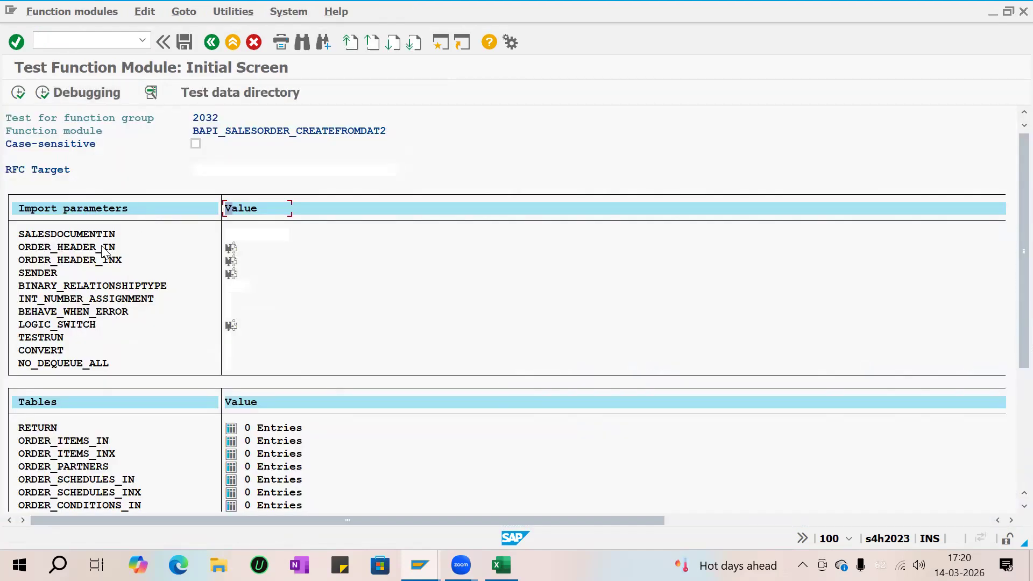
Step: Open the ORDER_HEADER_IN import structure as a vertical field list and set DOC_TYPE to z7or
left_click(231, 248)
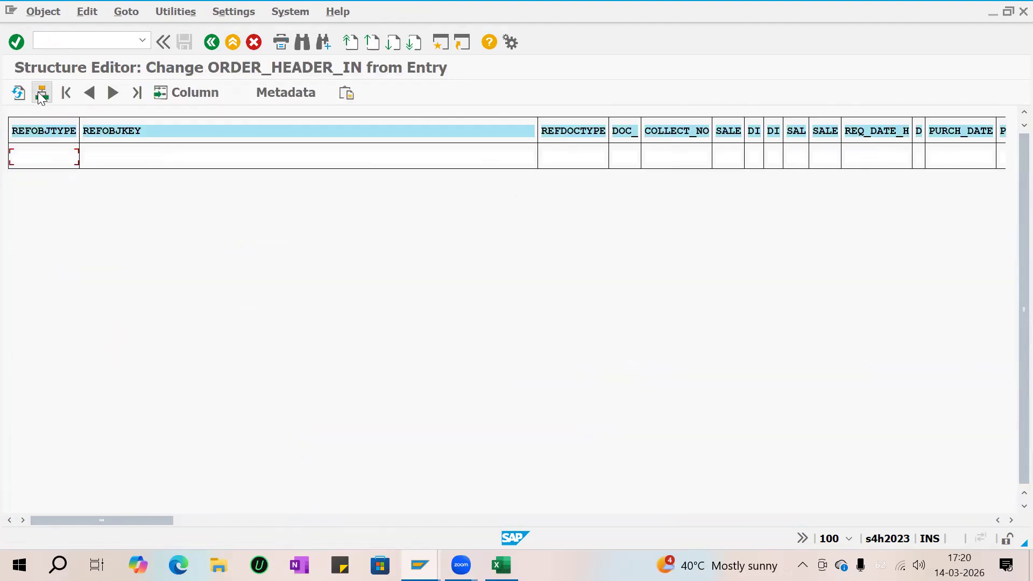
left_click(40, 93)
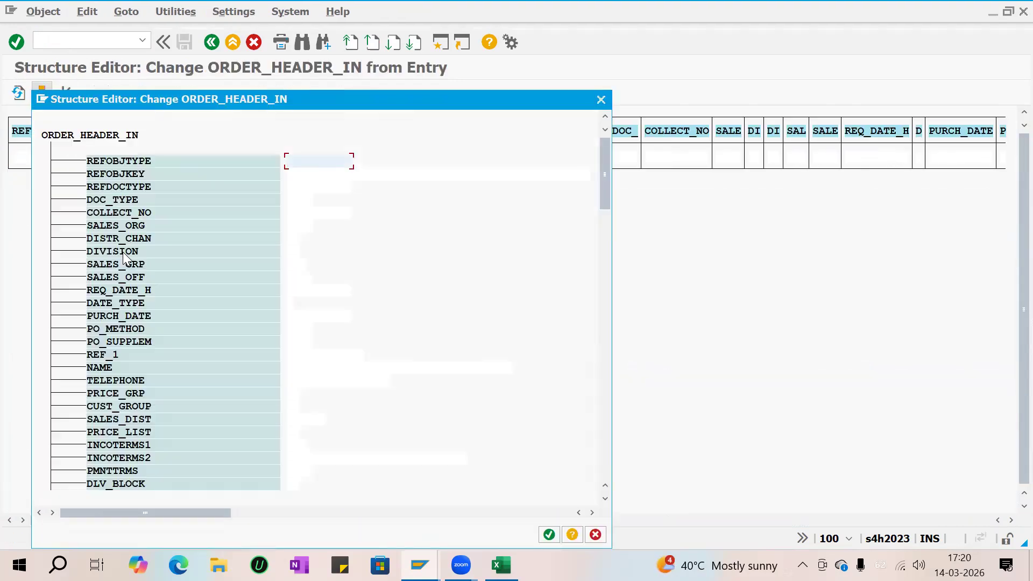
left_click(284, 199)
left_click(289, 196)
type("z")
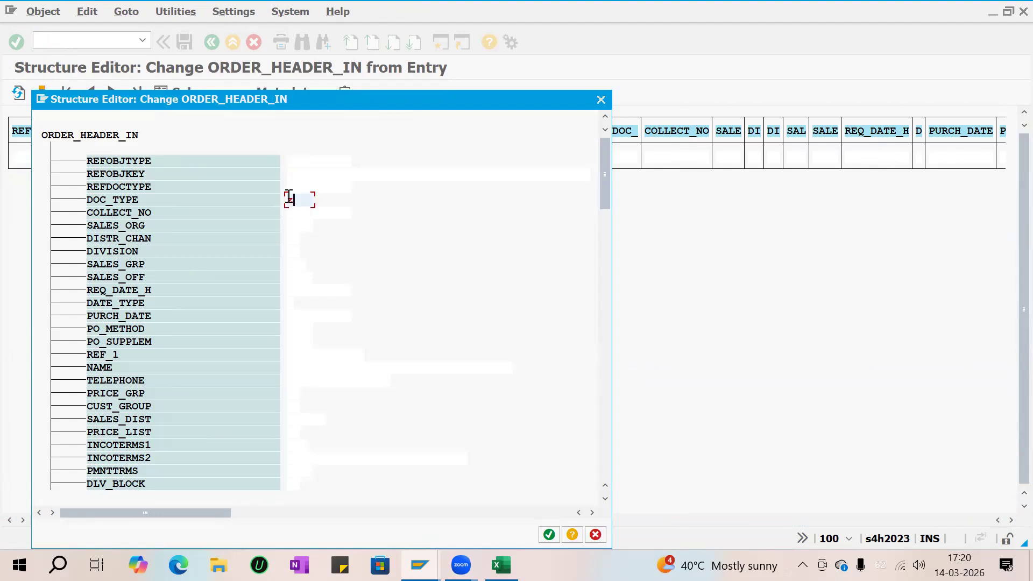
type("7or")
key("Tab")
Step: Fill in the header's sales area with SALES_ORG 7001, DISTR_CHAN 71 and DIVISION 71
type("7001")
key("Tab")
type("6")
key("BackSpace")
type("71")
key("Tab")
type("71")
key("Tab")
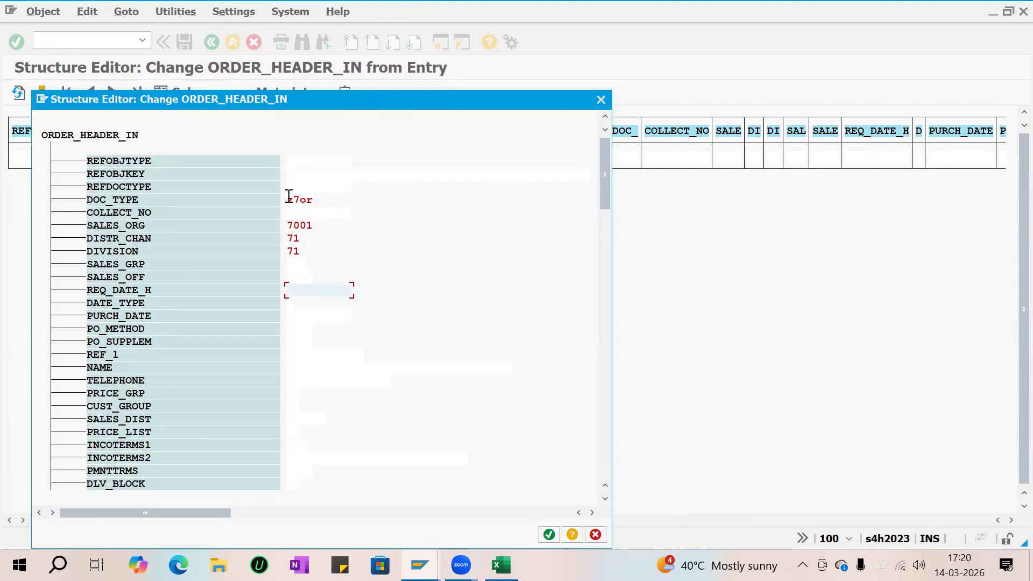
double_click(312, 200)
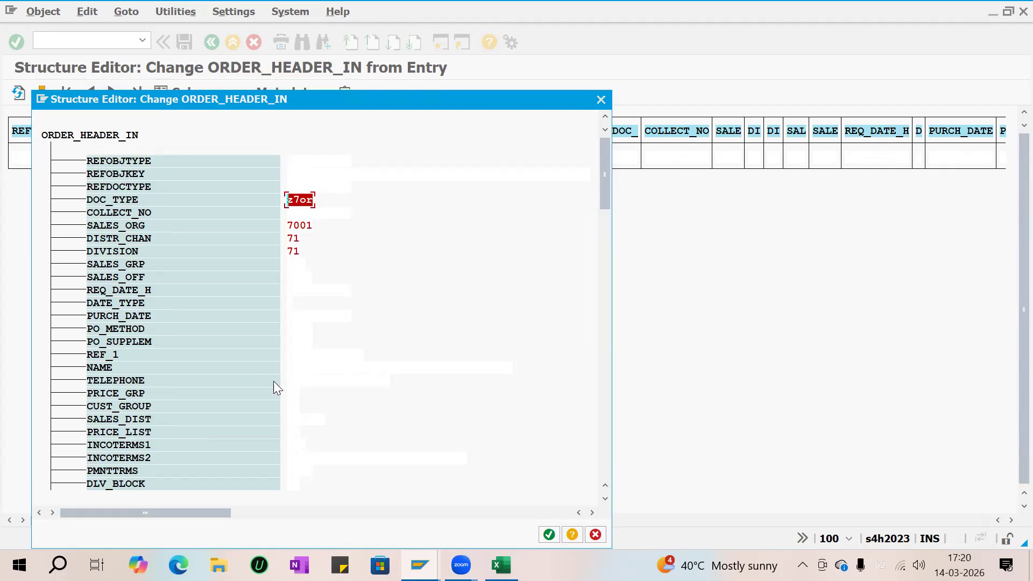
Step: Set INCOTERMS1 to CFR in capitals, INCOTERMS2 to C and PMNTTRMS to 0002 in the order header
left_click(301, 447)
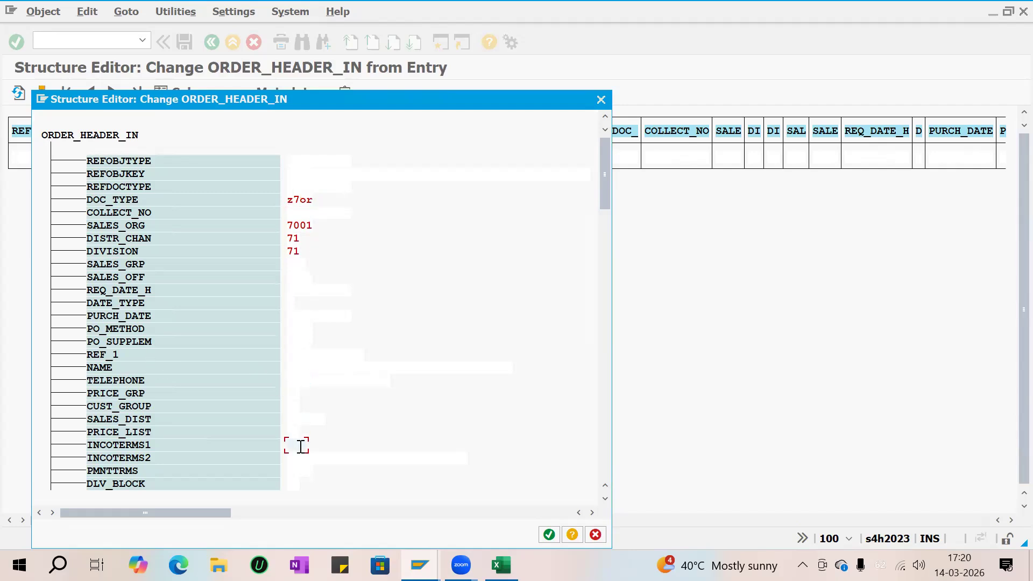
type("cfr")
key("Tab")
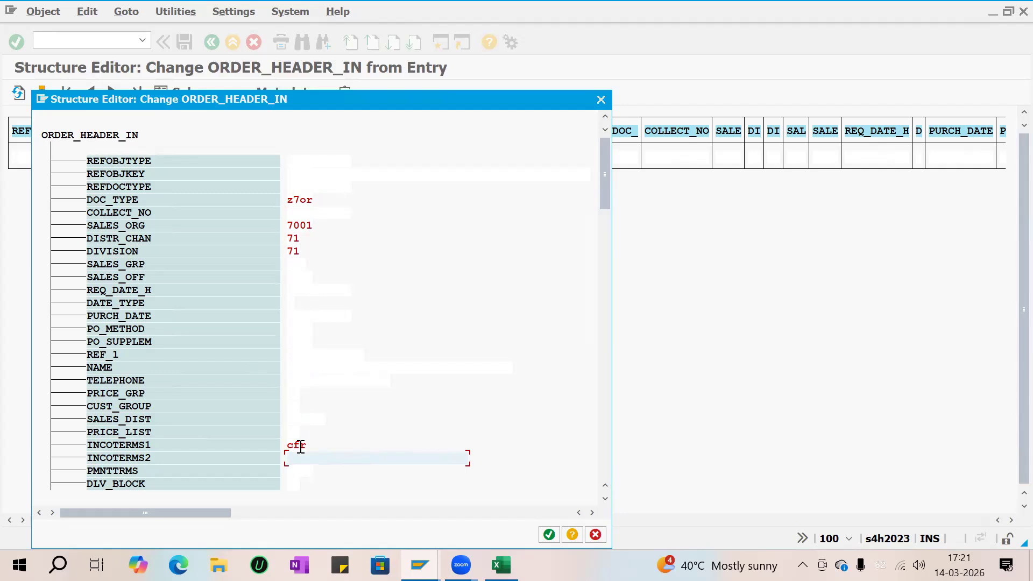
double_click(301, 446)
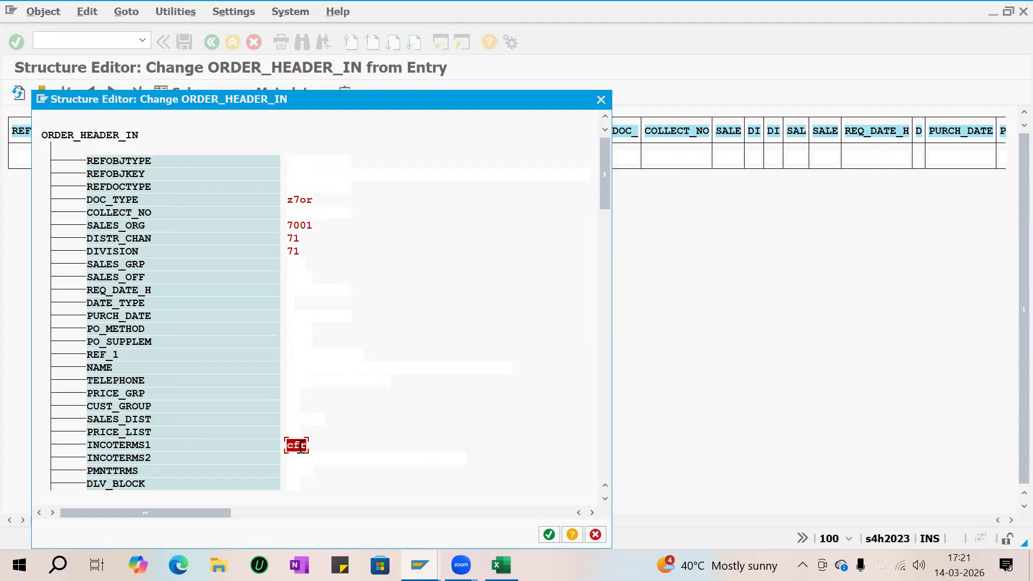
type("cfr")
key("Tab")
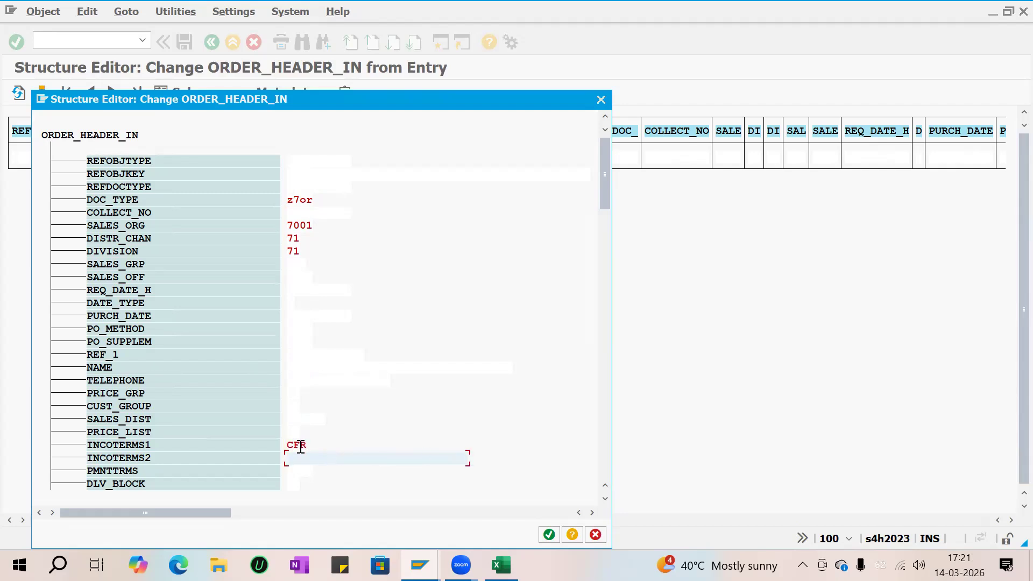
type("C")
key("Tab")
type("0002")
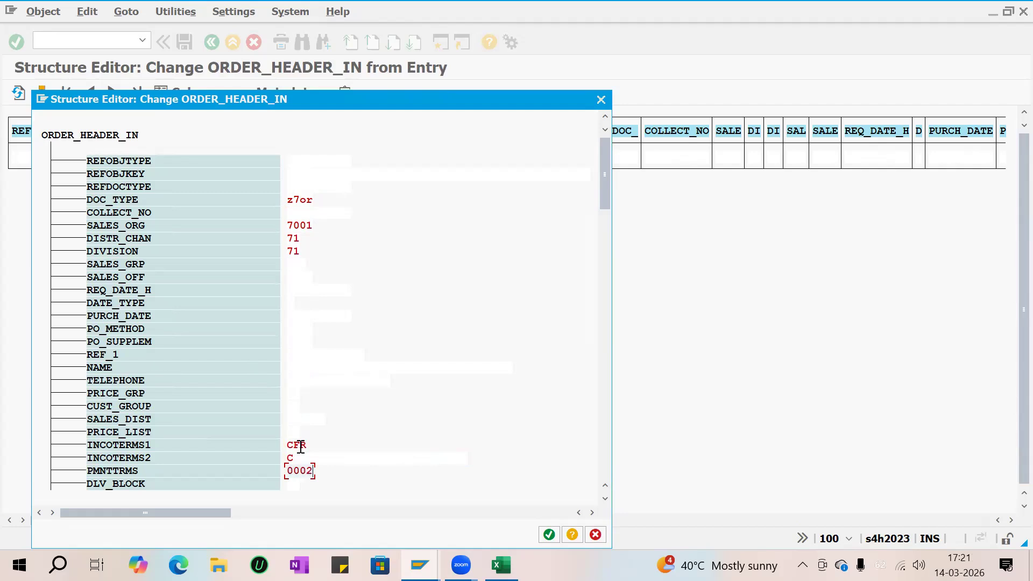
Step: Accept the ORDER_HEADER_IN values and open the ORDER_HEADER_INX import structure as a vertical field list
key("Return")
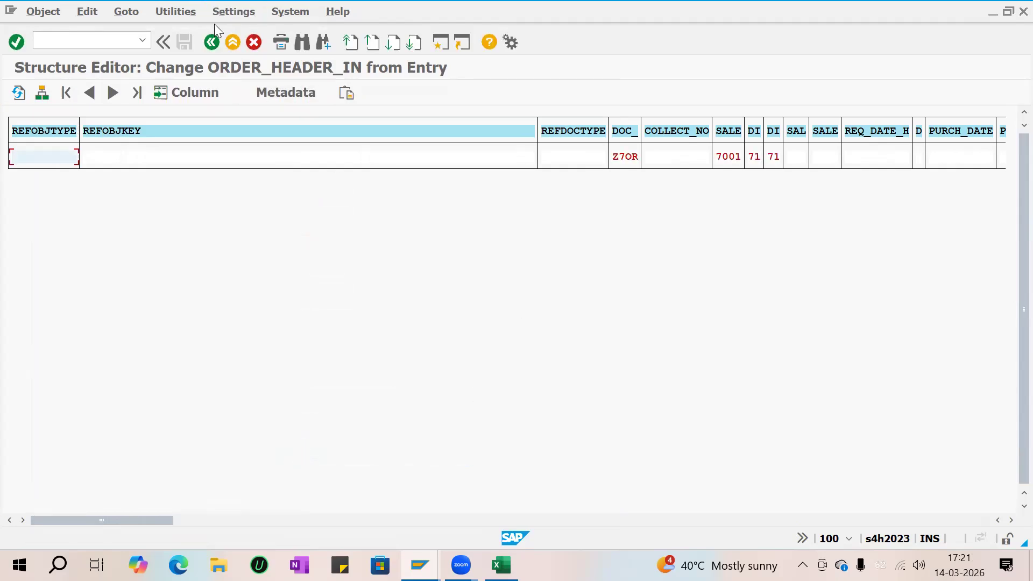
left_click(211, 42)
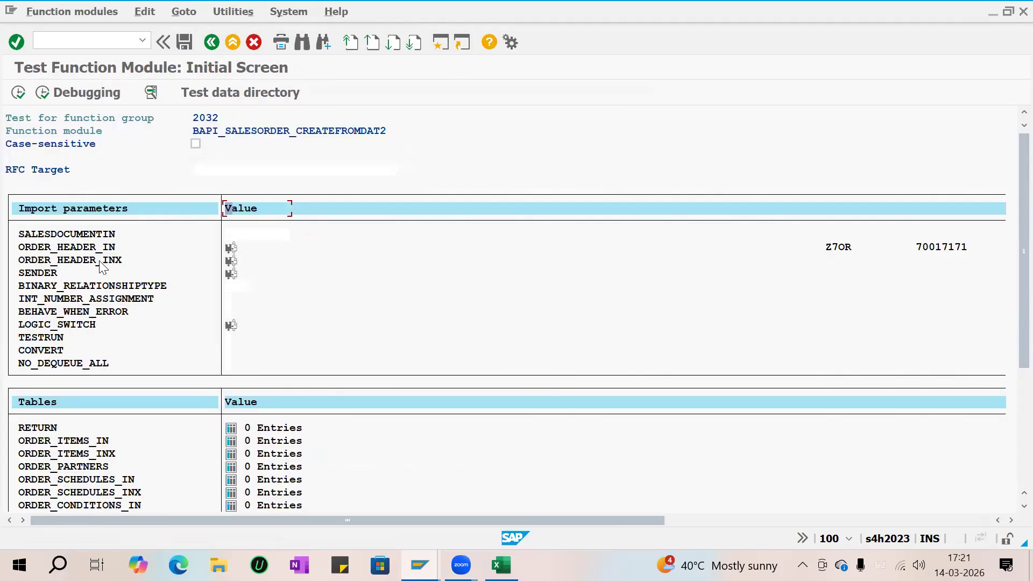
left_click(231, 262)
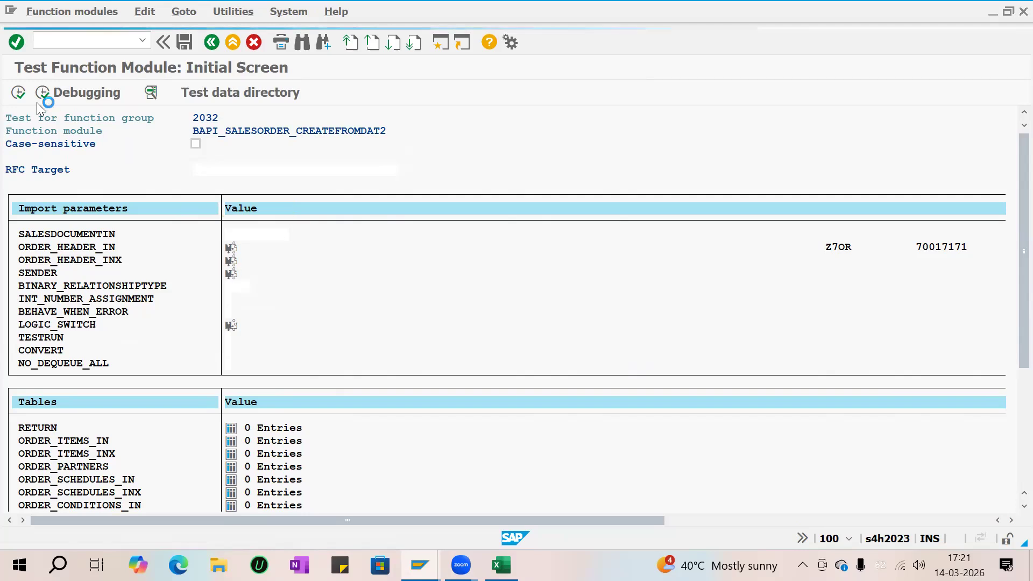
left_click(40, 92)
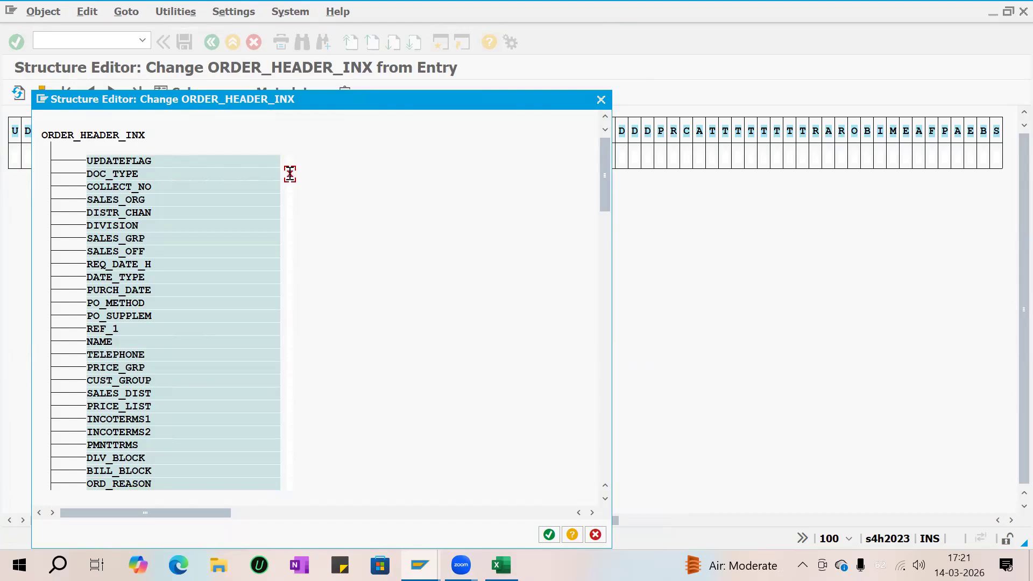
Step: Flag DOC_TYPE, SALES_ORG, DISTR_CHAN, DIVISION, INCOTERMS1, INCOTERMS2 and PMNTTRMS with X in ORDER_HEADER_INX and return to the test screen
type("xxx")
key("Down")
key("Down")
key("Down")
key("Down")
key("Down")
key("Down")
key("Down")
key("Down")
key("Down")
key("Down")
key("Down")
key("Down")
key("Down")
key("Down")
key("Down")
type("xxx")
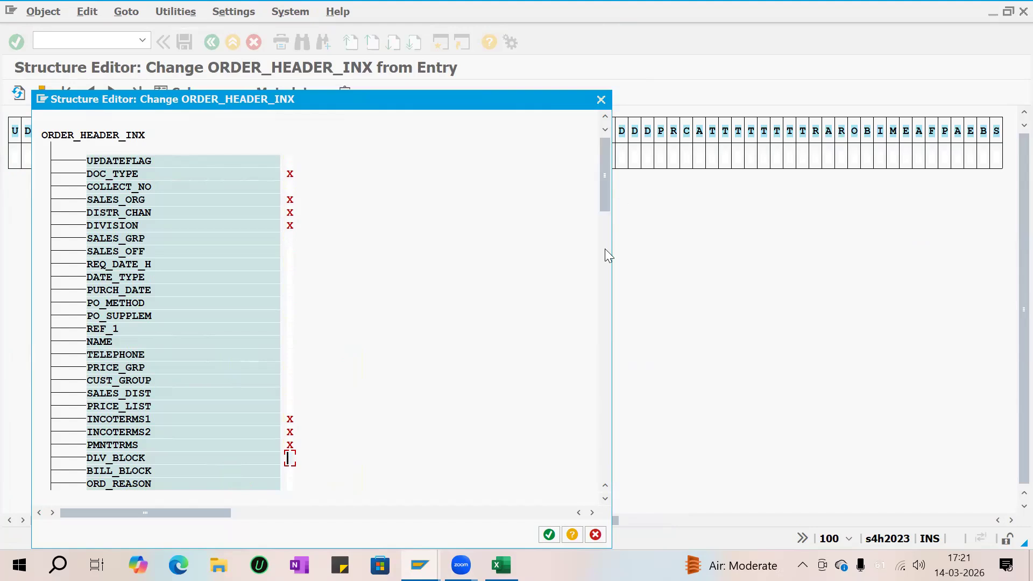
left_click(608, 322)
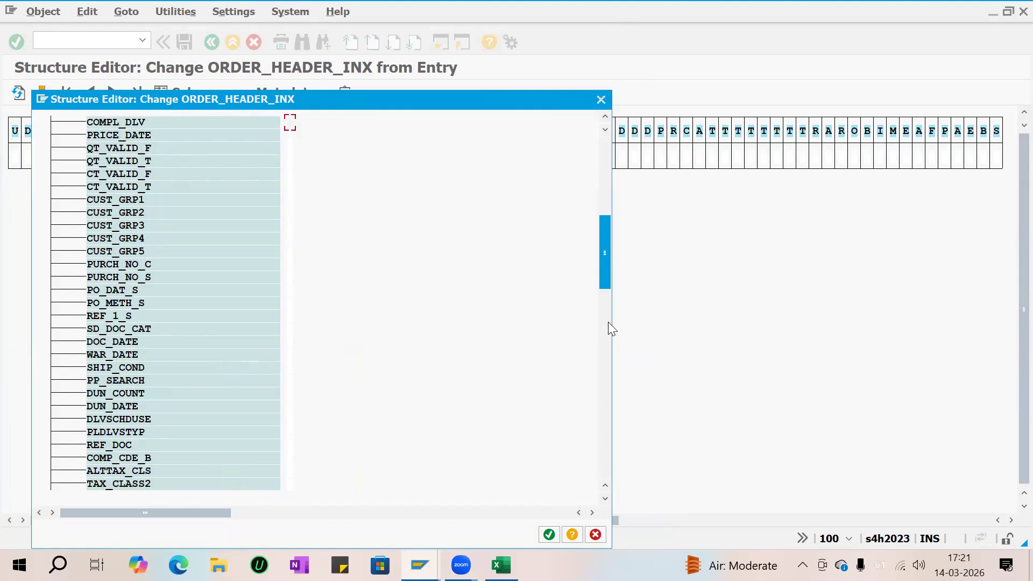
left_click(549, 538)
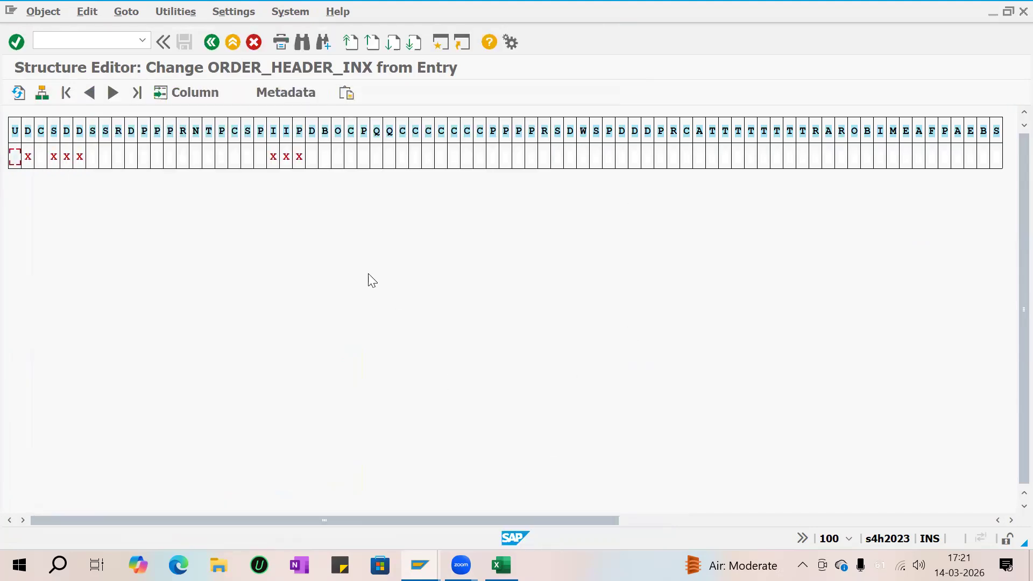
left_click(211, 45)
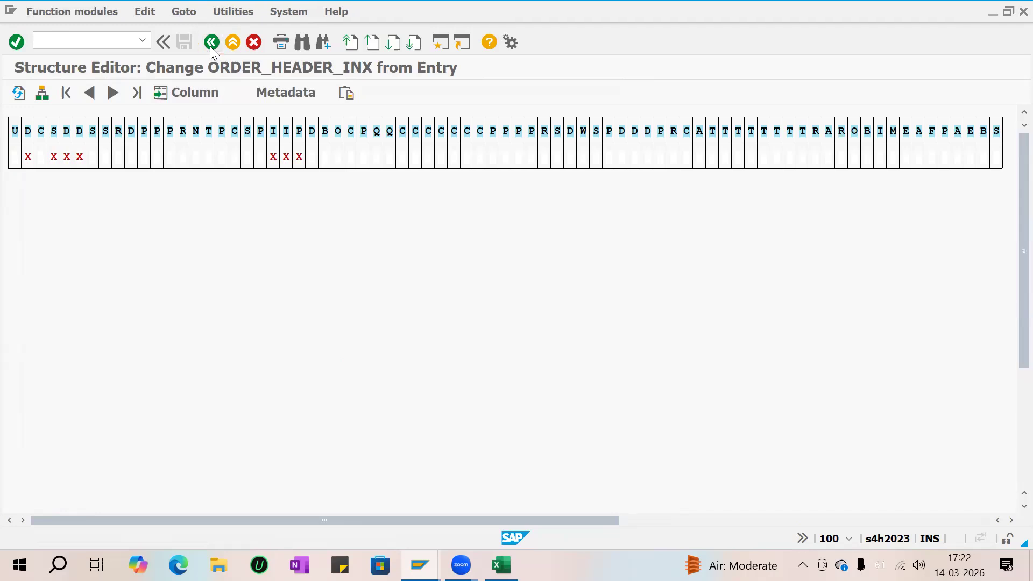
left_click(210, 45)
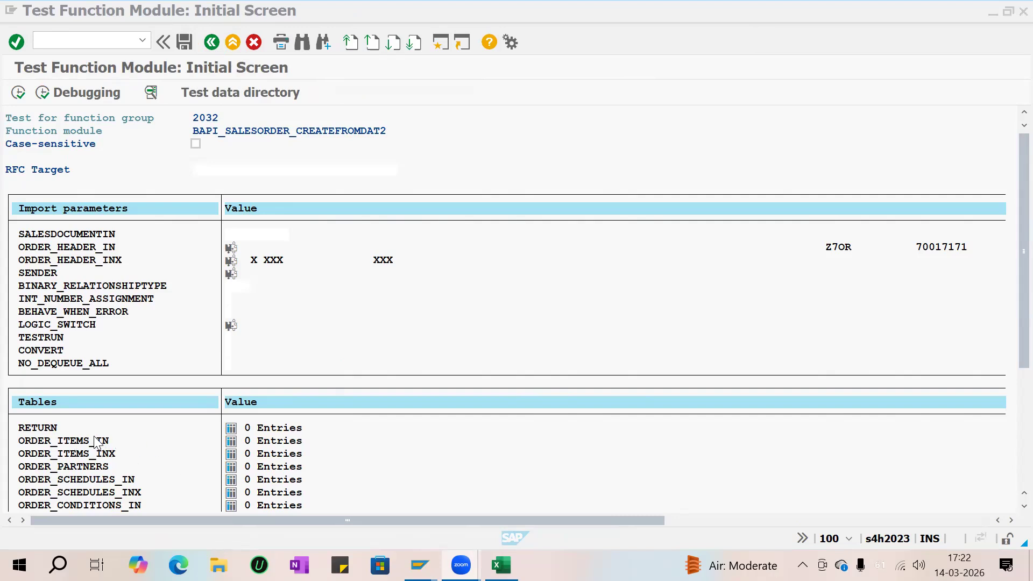
Step: Open the ORDER_ITEMS_IN table entry as a vertical field list and set ITM_NUMBER to 000010 and MATERIAL to 20892
left_click(231, 443)
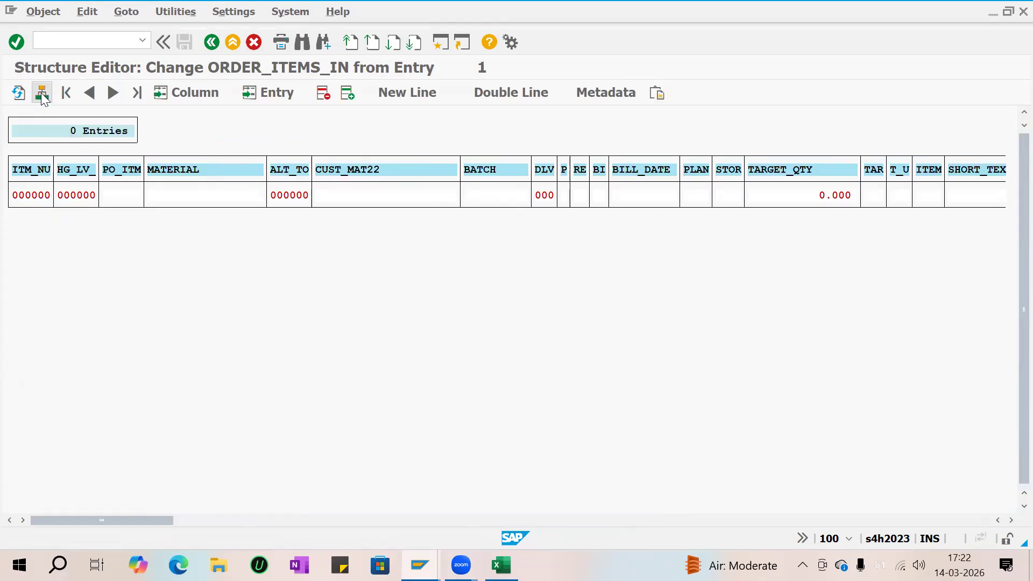
left_click(41, 93)
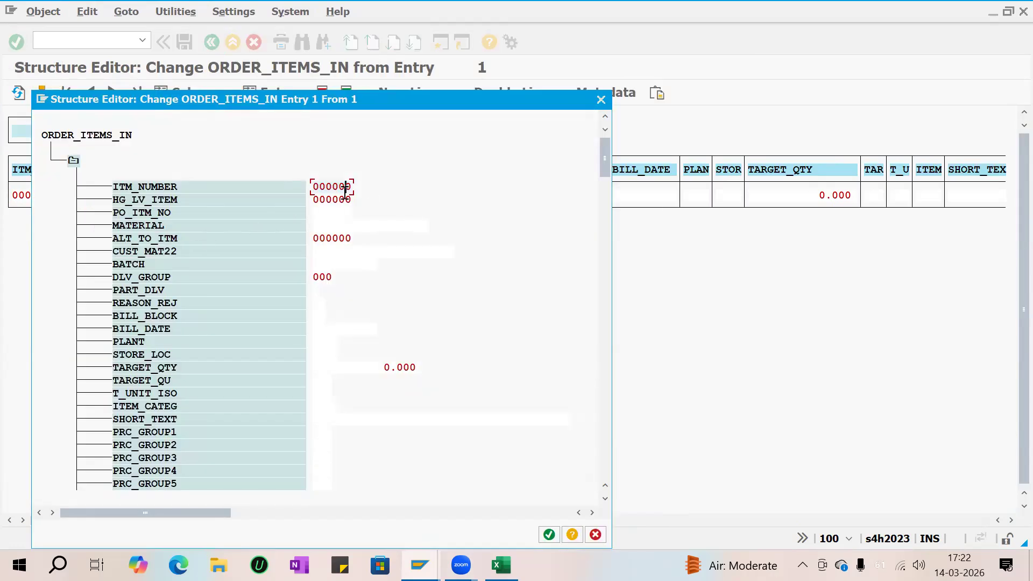
key("BackSpace")
type("1")
left_click(343, 225)
type("20892")
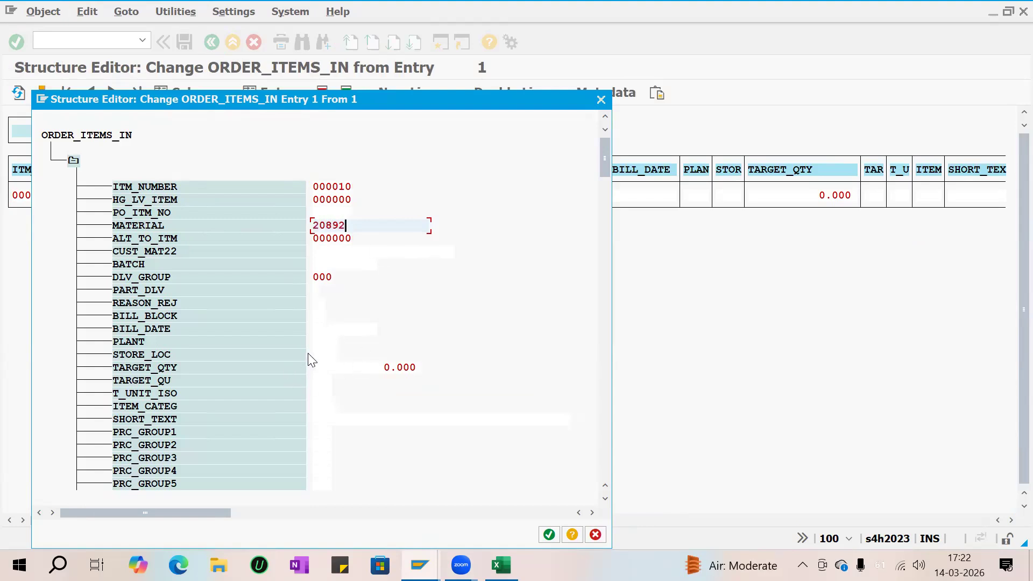
Step: Set the order item's PLANT to 7001, TARGET_QTY to 10 and TARGET_QU to KG, and return to the test screen
left_click(322, 330)
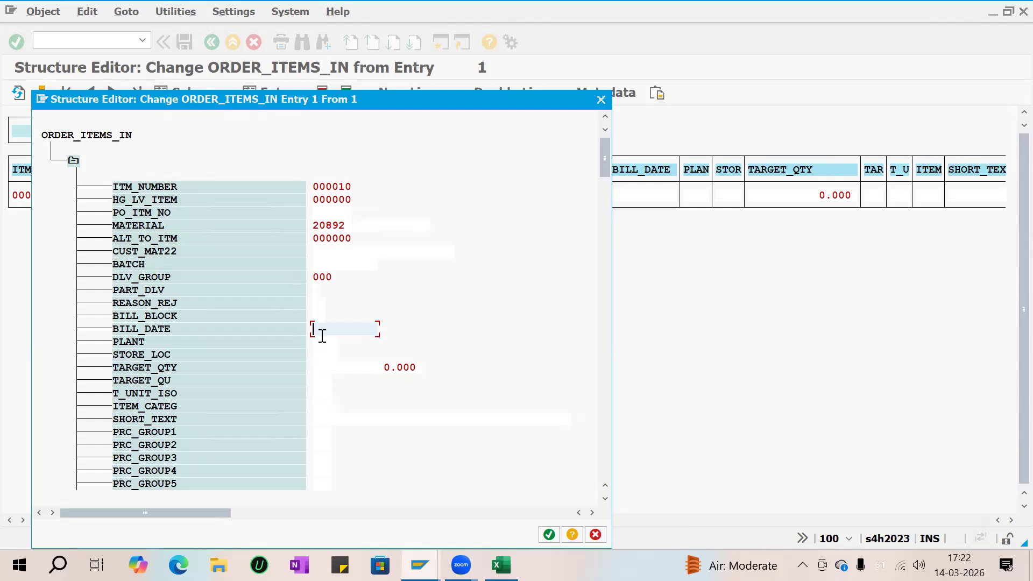
left_click(322, 342)
type("7001")
left_click(327, 354)
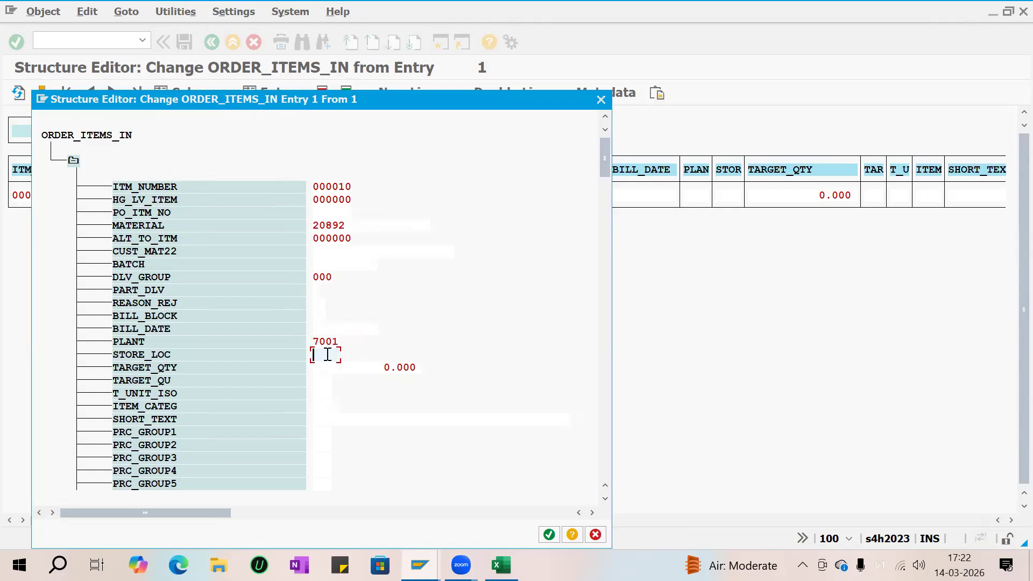
left_click(390, 369)
key("BackSpace")
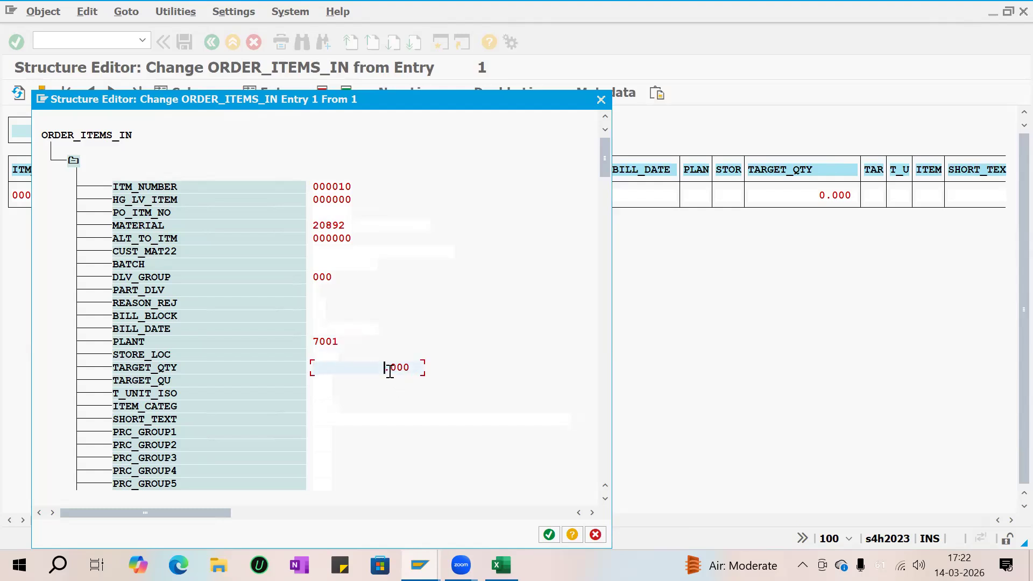
type("10")
left_click(326, 383)
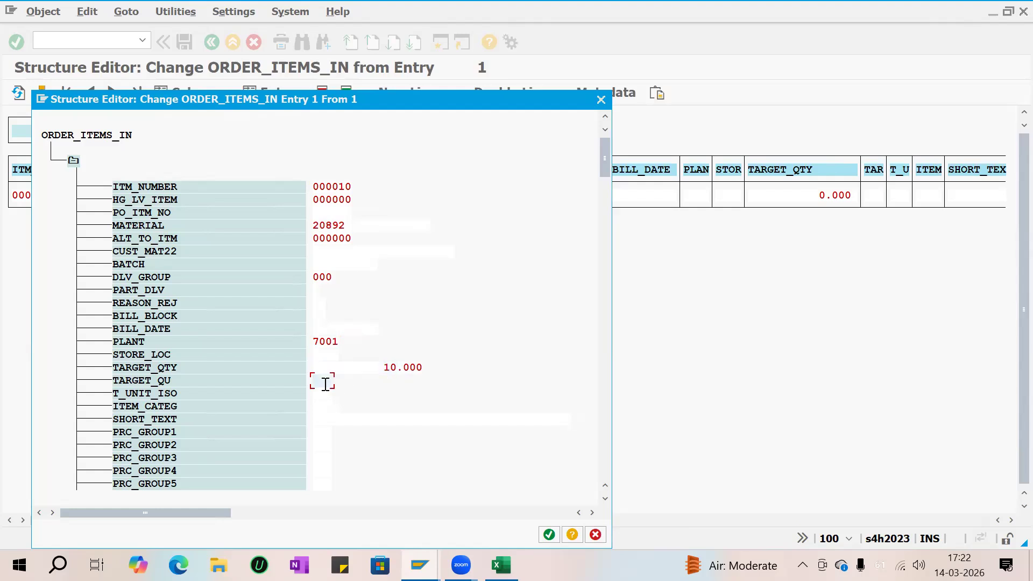
type("KG")
key("Return")
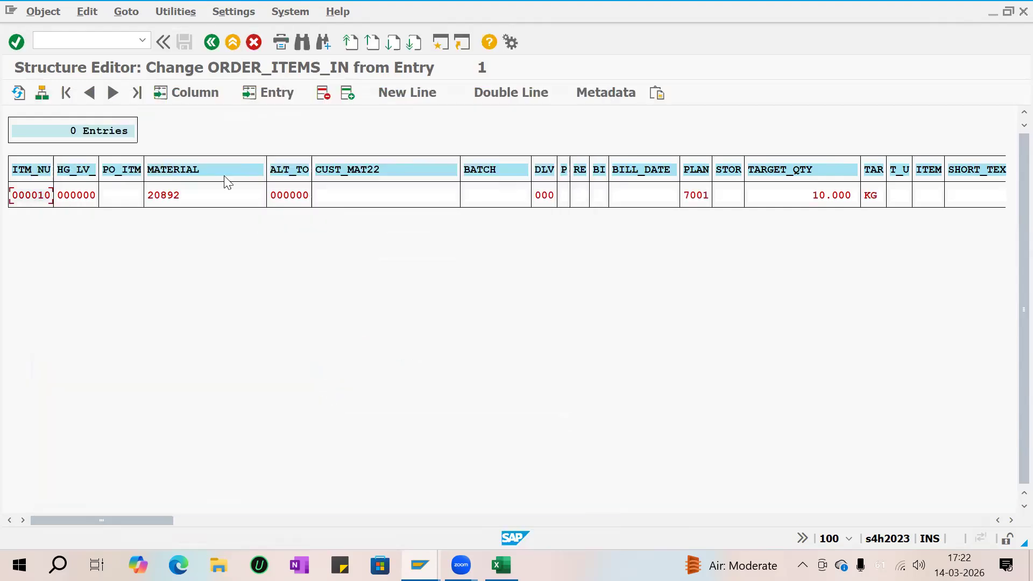
left_click(211, 43)
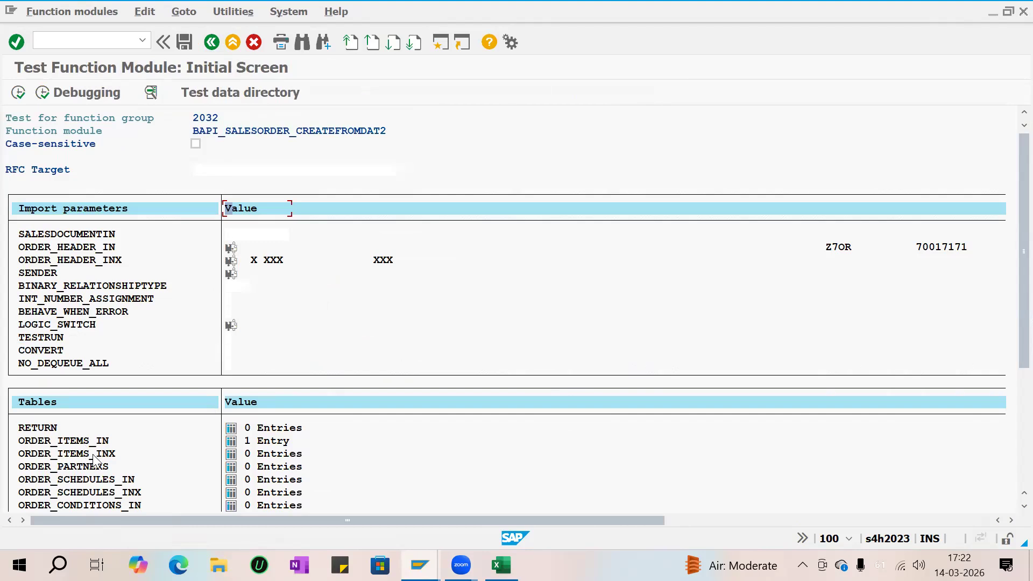
Step: Open the ORDER_ITEMS_INX entry as a vertical field list and set ITM_NUMBER to 000010 and UPDATEFLAG to I
left_click(230, 454)
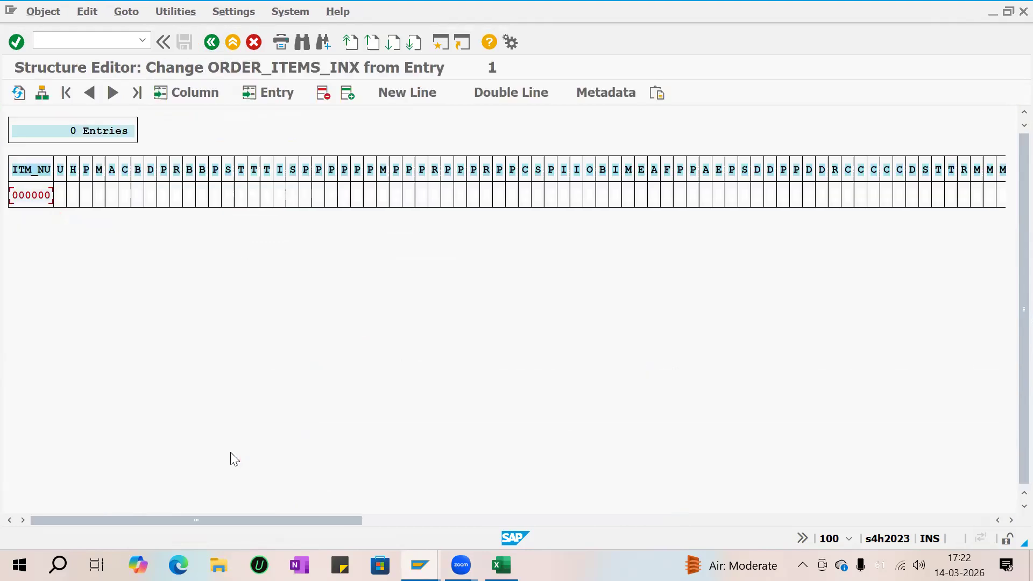
left_click(42, 93)
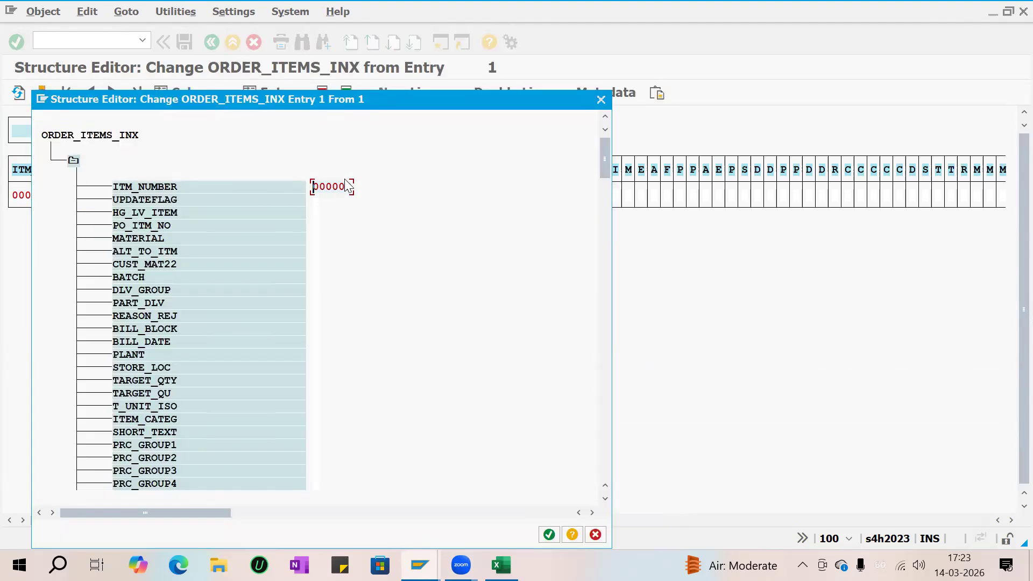
key("BackSpace")
type("1")
key("Tab")
type("i")
Step: Flag MATERIAL, PLANT, TARGET_QTY and TARGET_QU with X in ORDER_ITEMS_INX and return to the test screen
key("Tab")
key("Tab")
key("Tab")
type("x")
key("Tab")
key("Tab")
key("Tab")
key("Tab")
key("Tab")
key("Tab")
key("Tab")
key("Tab")
key("Tab")
type("x")
key("Tab")
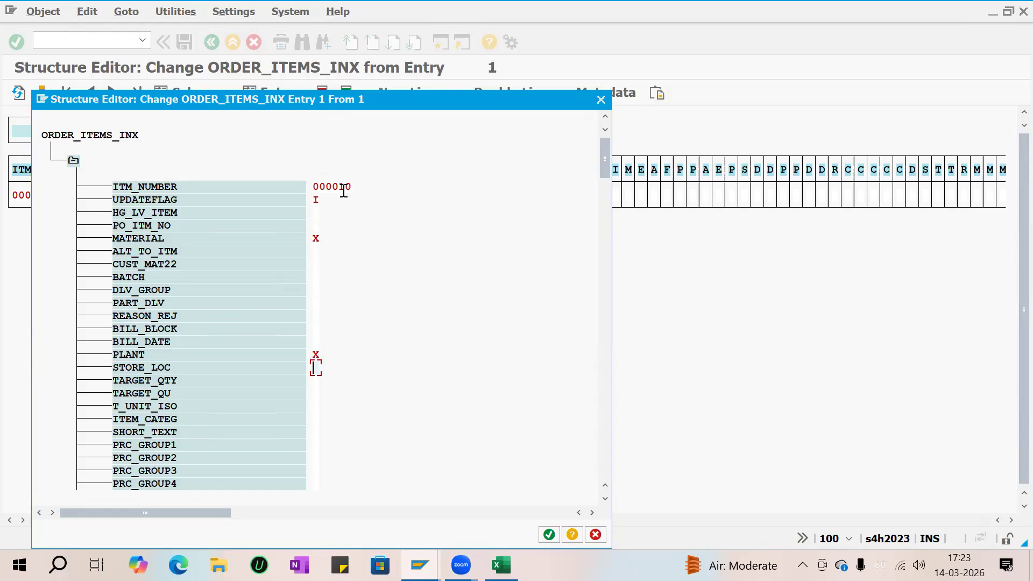
key("Tab")
type("x")
key("Tab")
type("x")
key("Return")
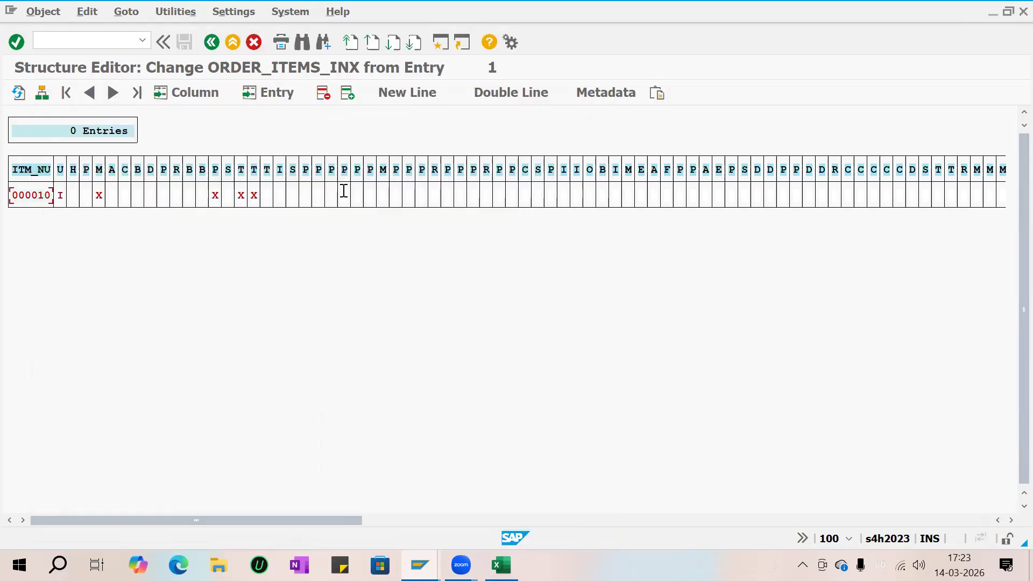
left_click(211, 43)
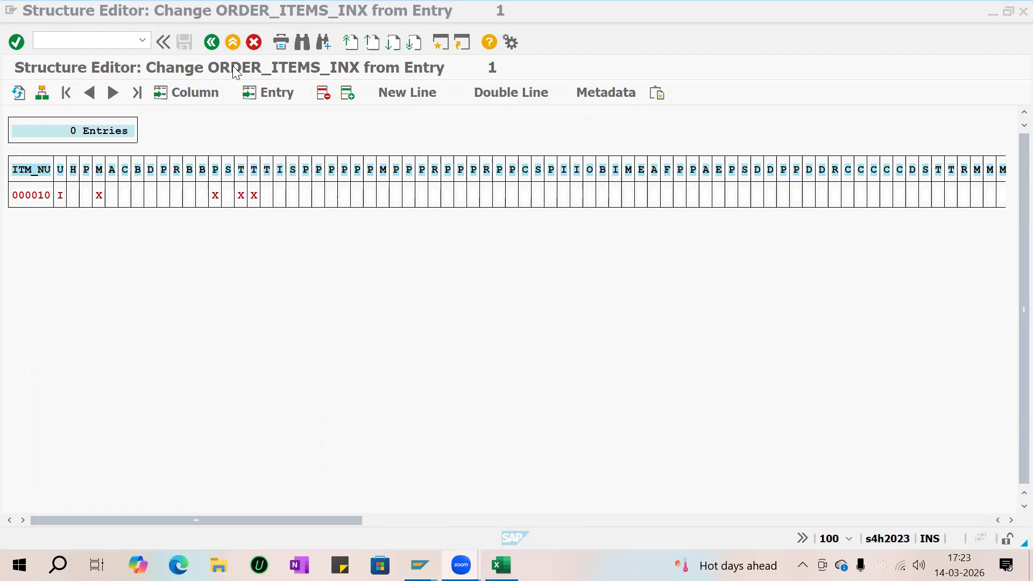
left_click(211, 43)
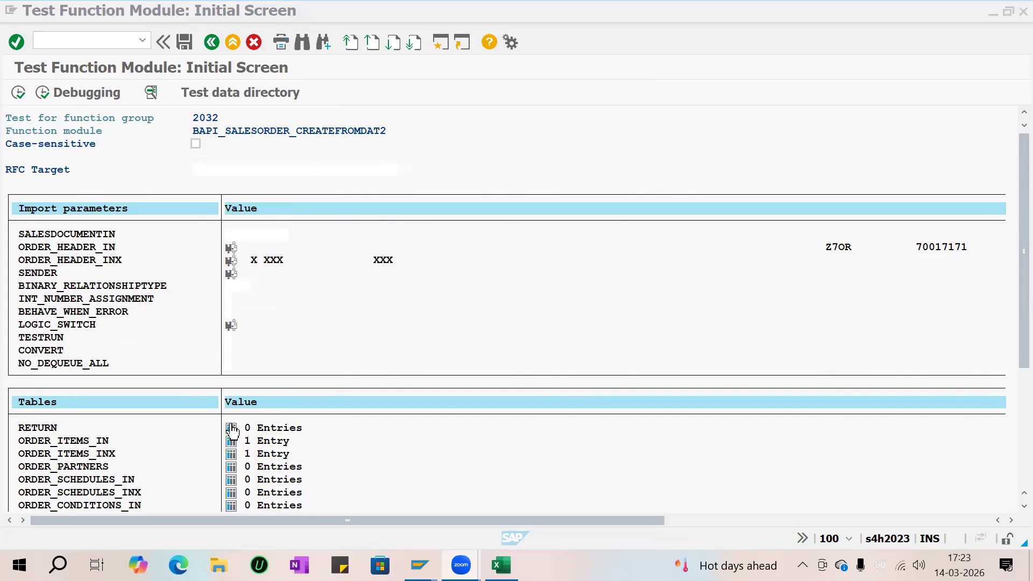
Step: Add an ORDER_PARTNERS entry with PARTN_ROLE SP and the customer's number in PARTN_NUMB, leaving the item number at header level
left_click(231, 467)
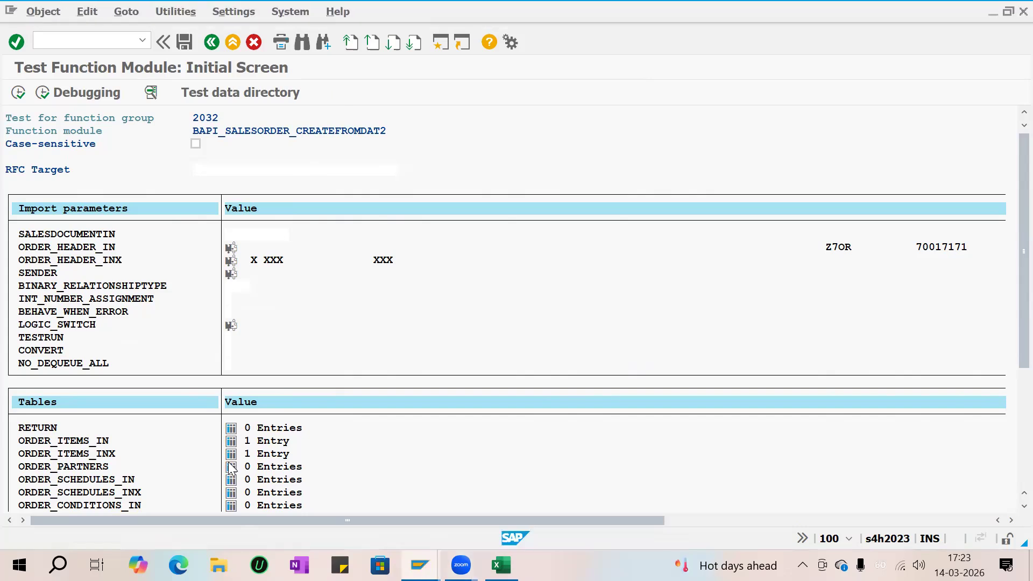
left_click(42, 93)
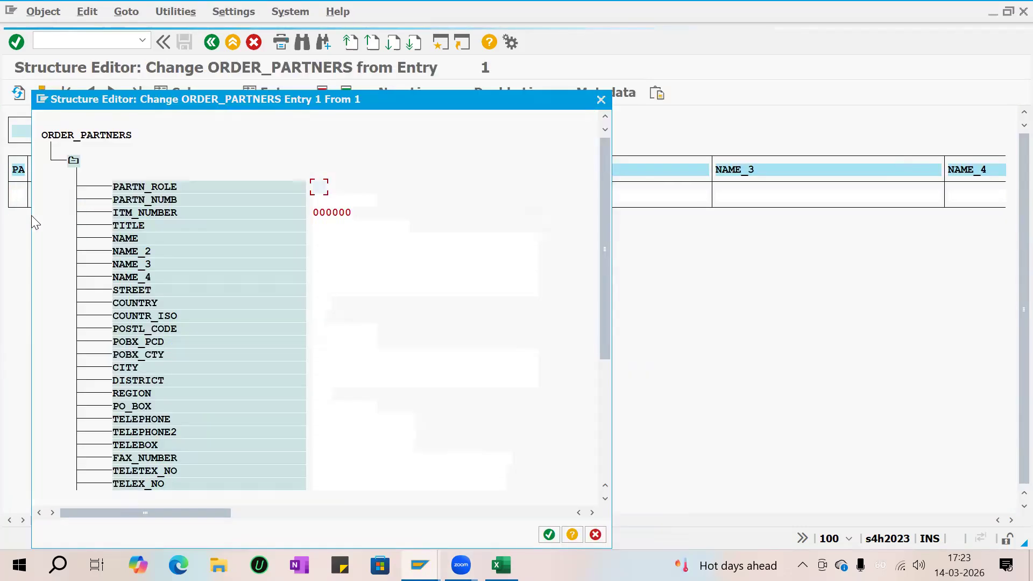
type("s")
key("Tab")
key("Tab")
key("Tab")
key("Tab")
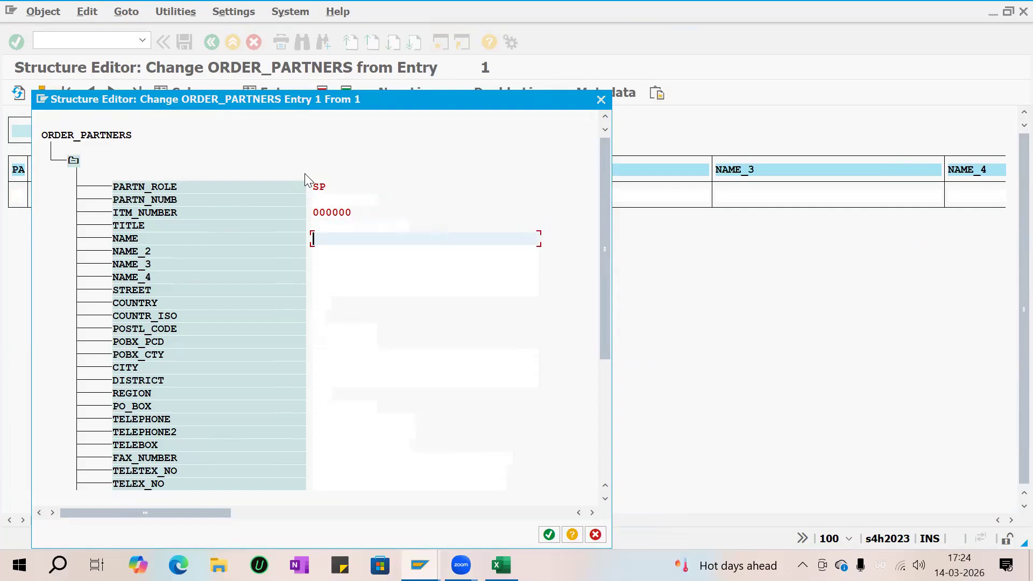
key("shift+Tab")
key("shift+Tab")
key("shift+Tab")
type("5000")
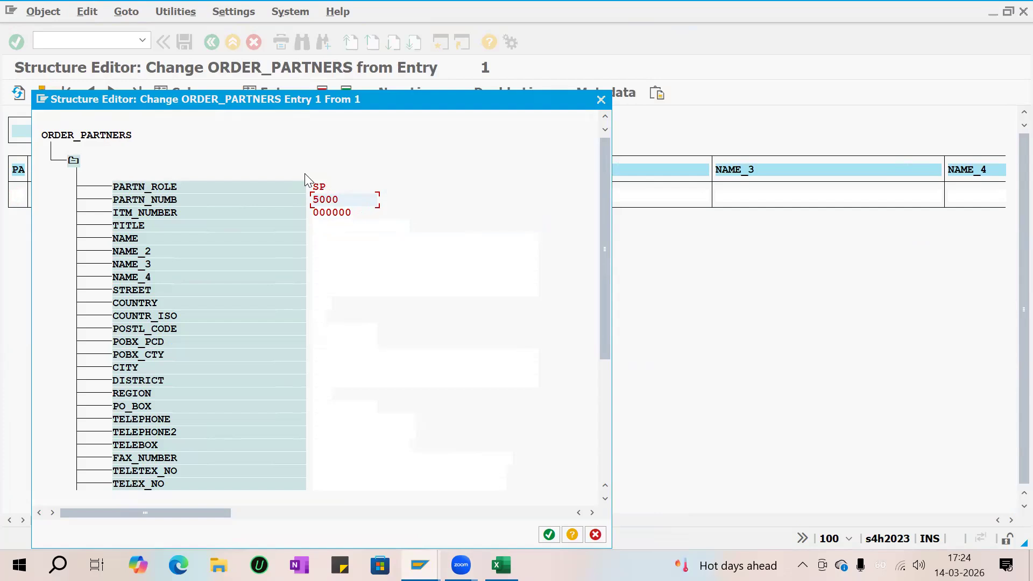
key("Return")
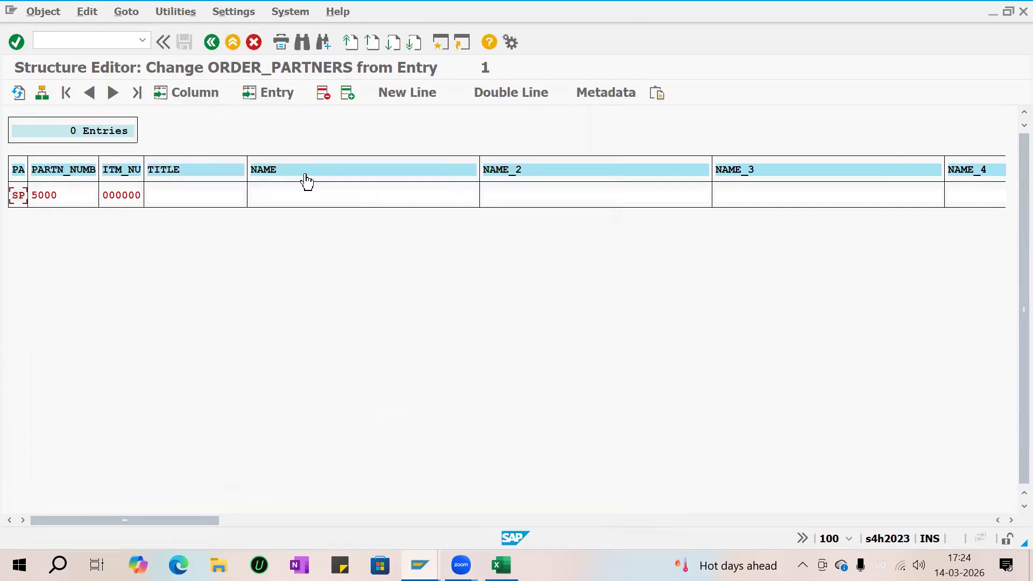
left_click(213, 42)
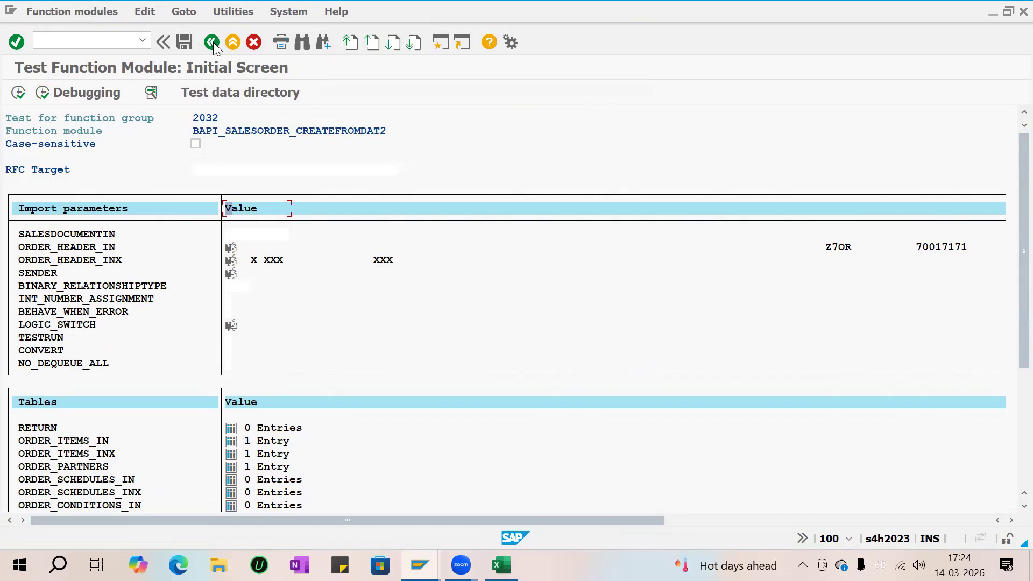
Step: Add an ORDER_SCHEDULES_IN entry with ITM_NUMBER 000010 and REQ_QTY 10, and return to the test screen
left_click(231, 479)
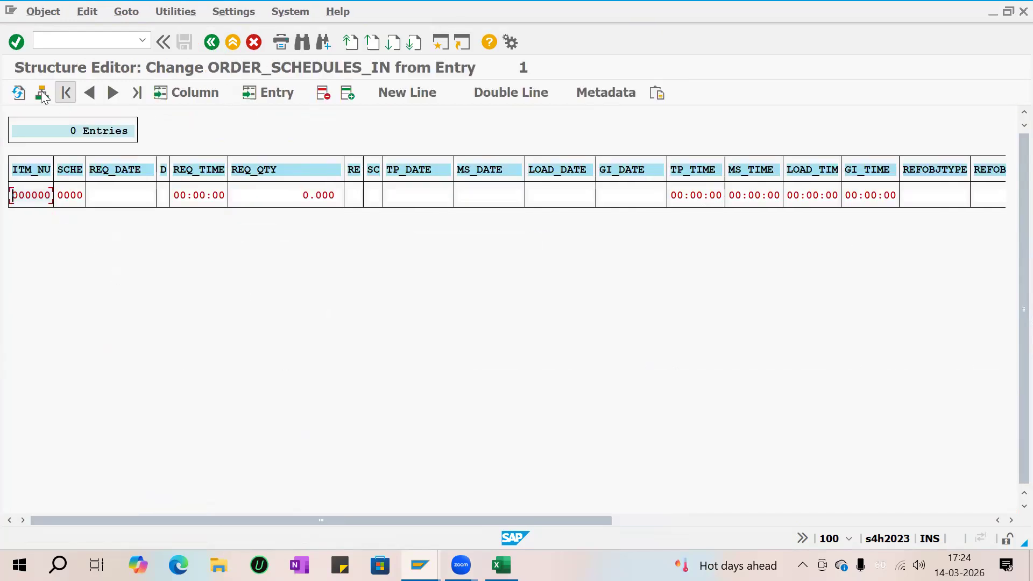
left_click(42, 93)
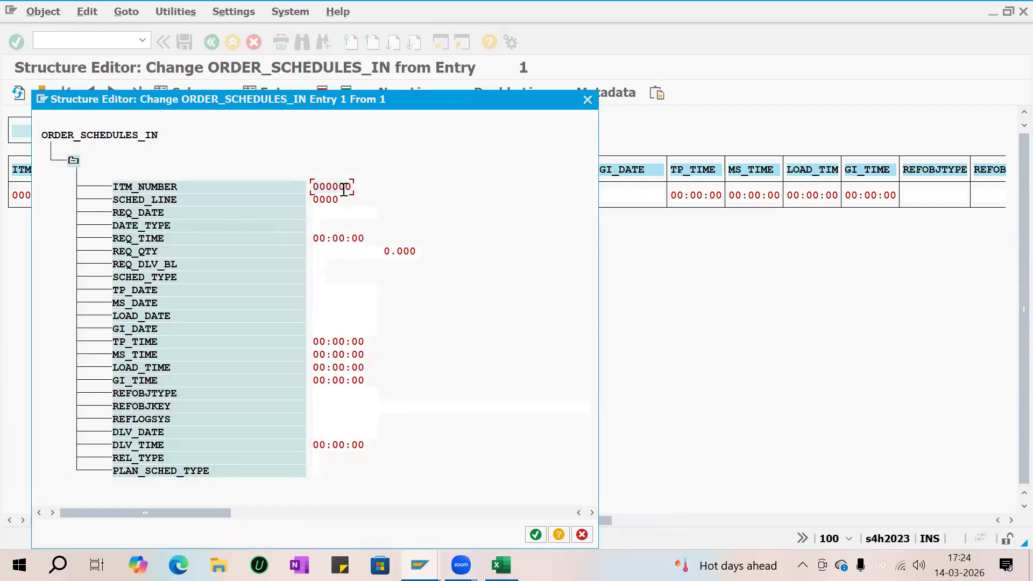
left_click(344, 188)
type("1")
left_click(391, 254)
key("BackSpace")
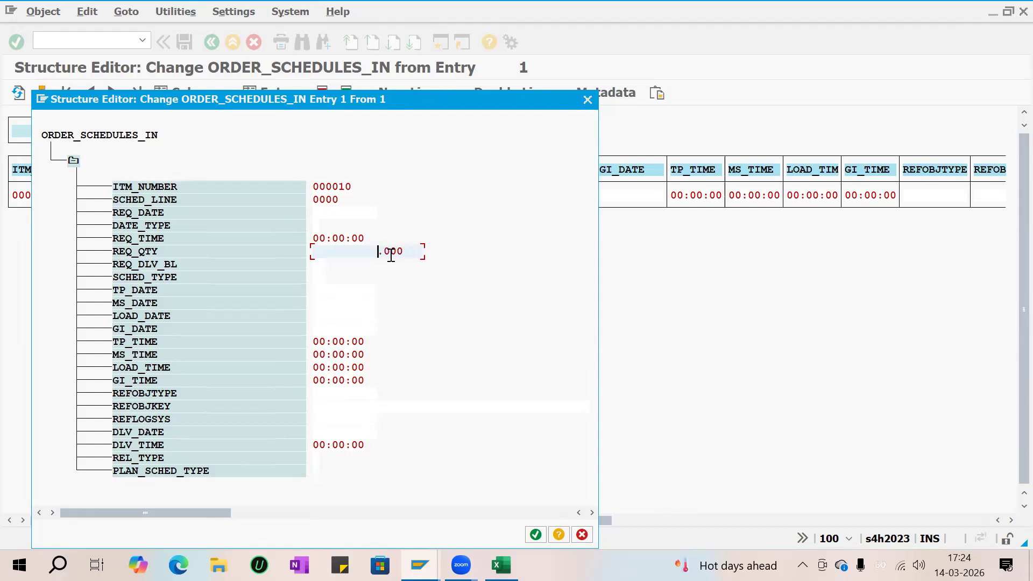
type("10")
key("Left")
key("Left")
key("Return")
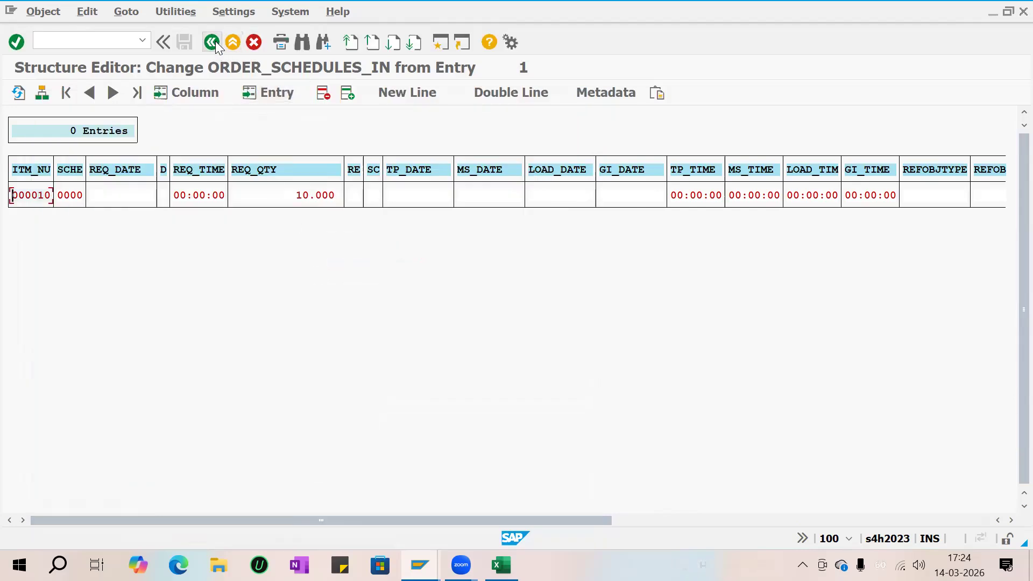
key("F3")
scroll(229, 344, "down", 5)
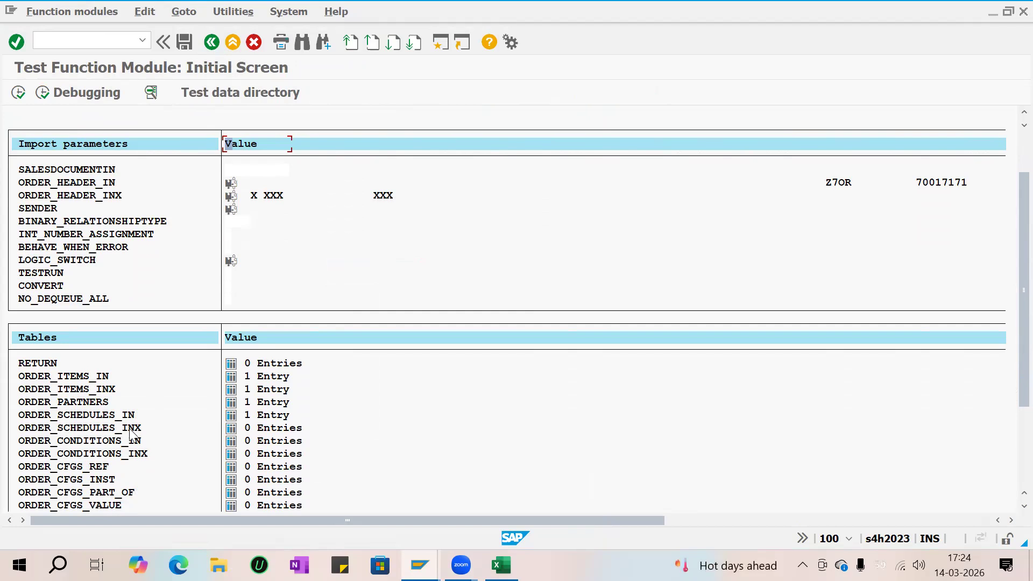
Step: Add an ORDER_SCHEDULES_INX entry with ITM_NUMBER 000010 and REQ_QTY flagged X, and return to the test screen
left_click(231, 429)
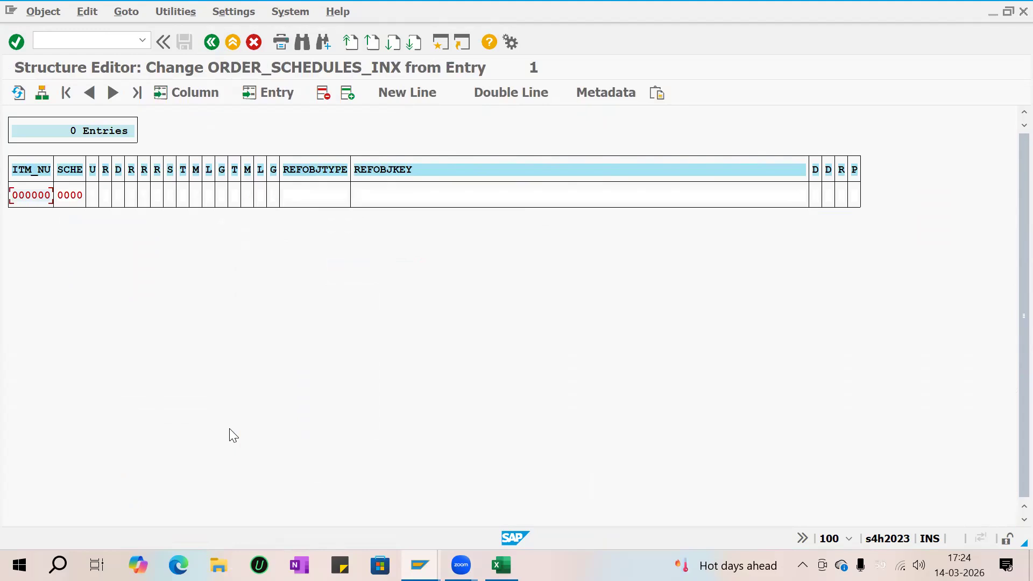
left_click(42, 93)
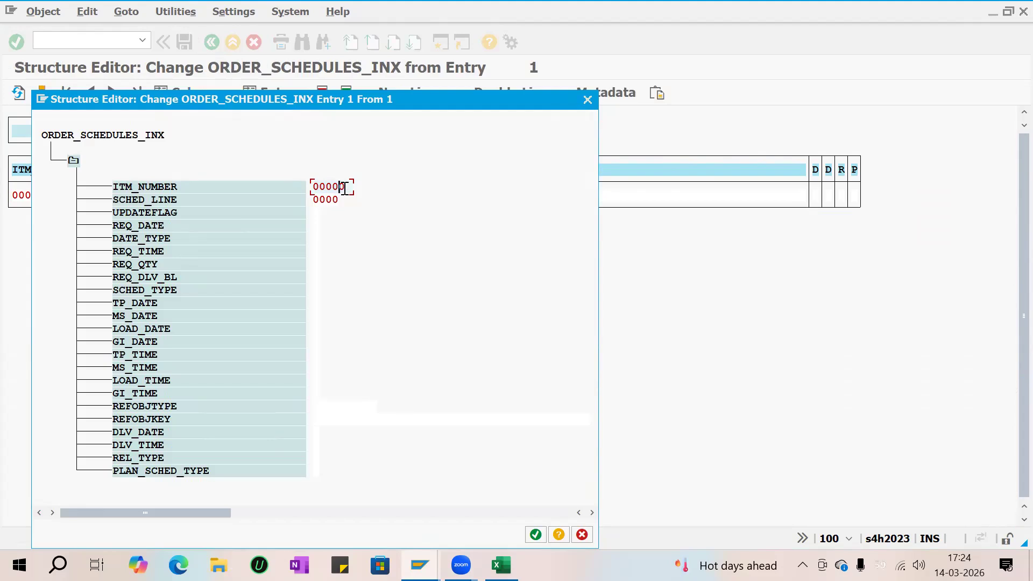
type("1")
key("Down")
key("Down")
key("Down")
key("Down")
key("Down")
key("Down")
type("x")
key("Return")
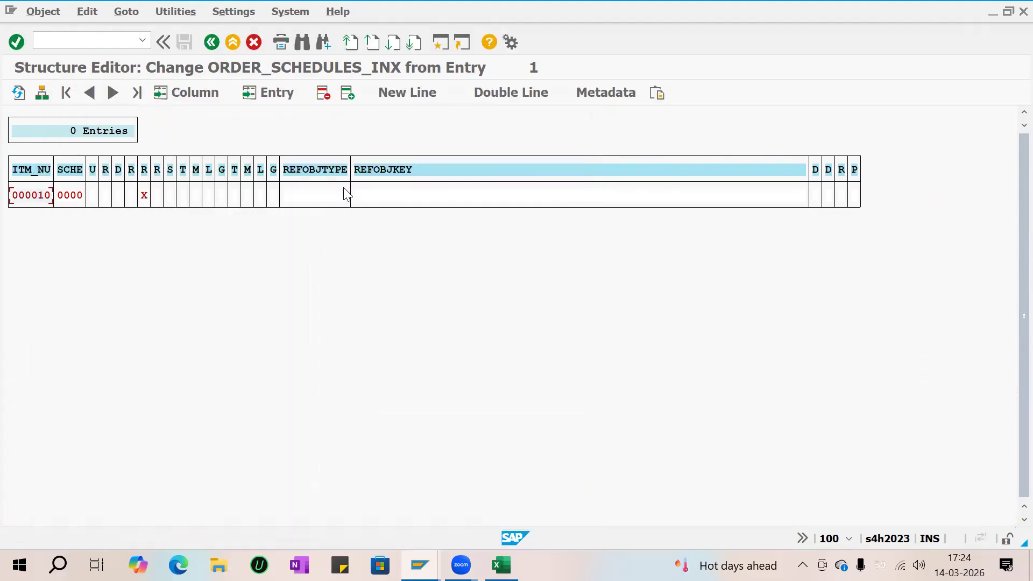
left_click(212, 42)
Step: Open a new ORDER_CONDITIONS_IN entry as a vertical field list and set ITM_NUMBER to 000010 and COND_TYPE to PR00
scroll(174, 399, "down", 3)
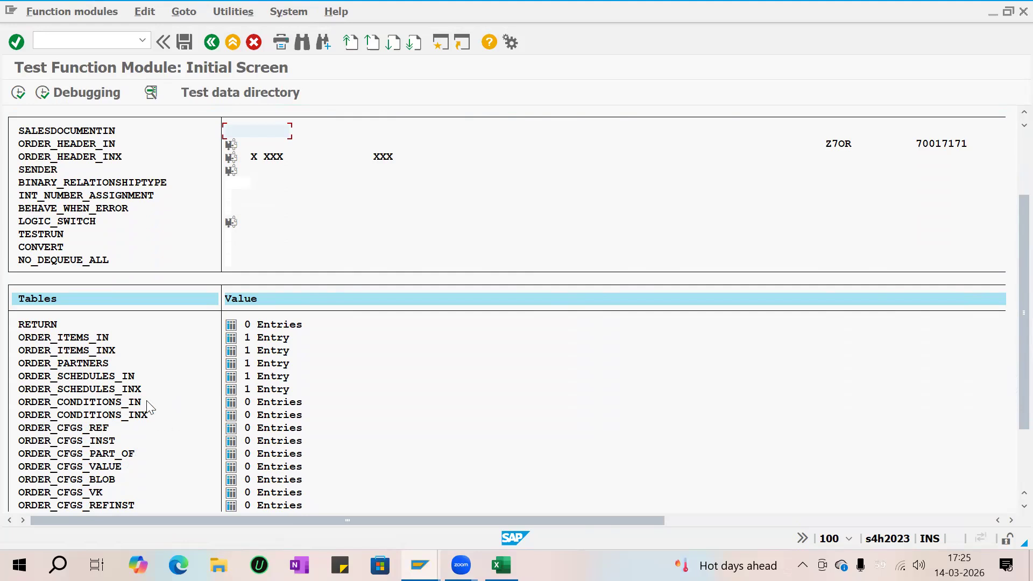
left_click(231, 402)
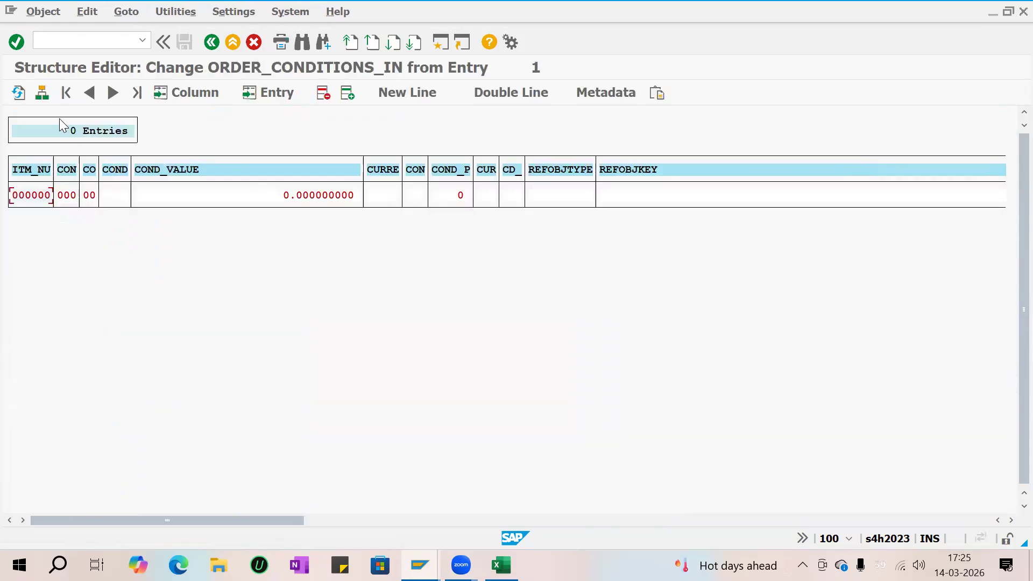
left_click(41, 93)
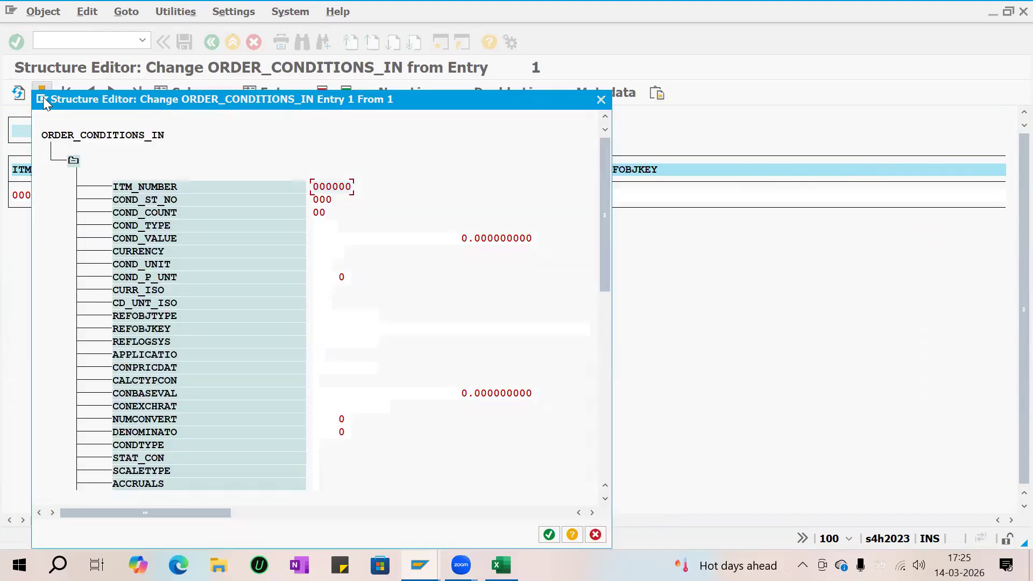
left_click(345, 186)
type("1")
key("Tab")
key("Tab")
key("Tab")
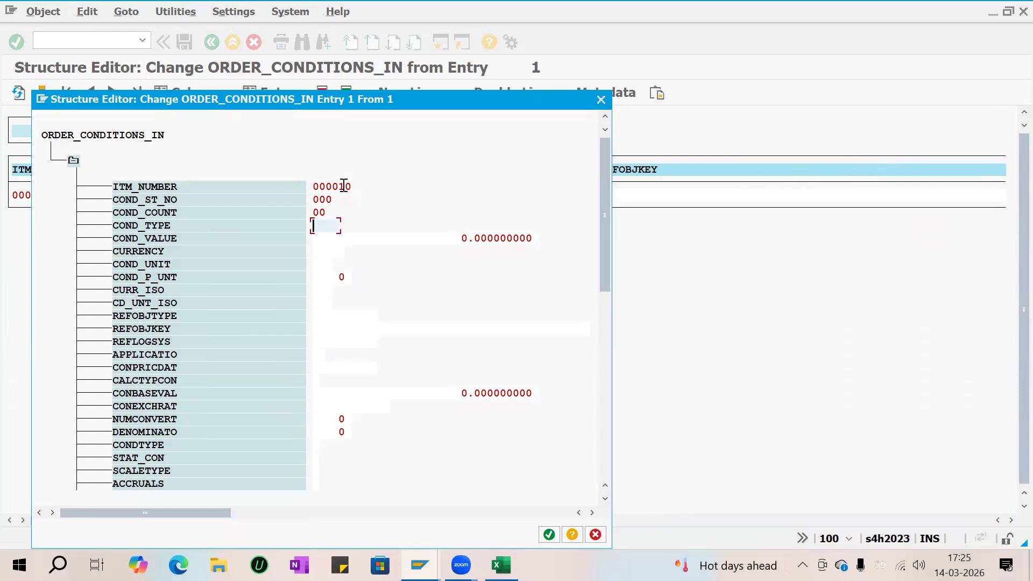
type("PR00")
Step: Set COND_VALUE to 123 in the ORDER_CONDITIONS_IN entry
key("Tab")
key("Right")
key("Right")
key("Right")
key("Right")
key("Right")
key("Right")
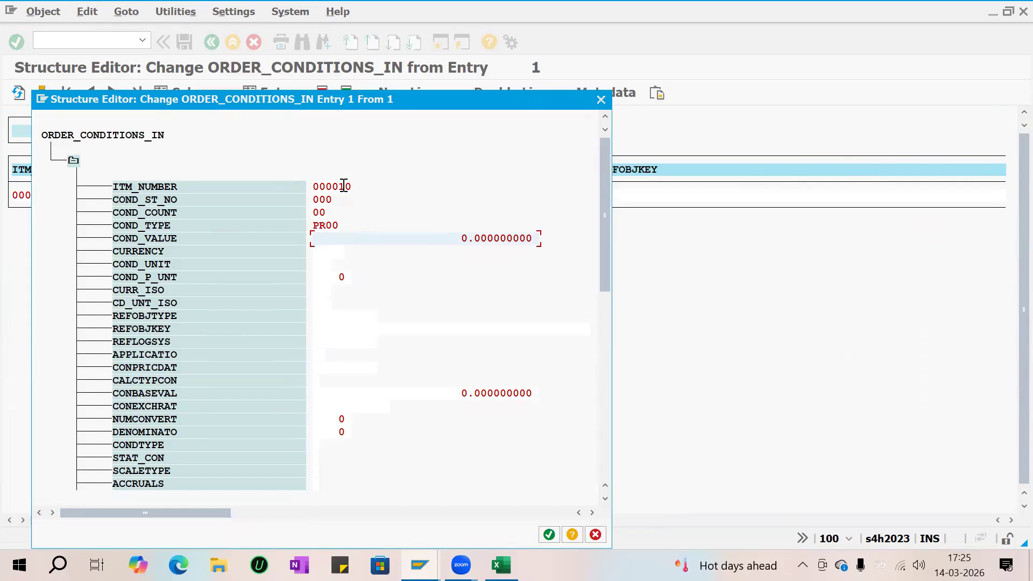
key("Left")
key("BackSpace")
type("123")
key("Tab")
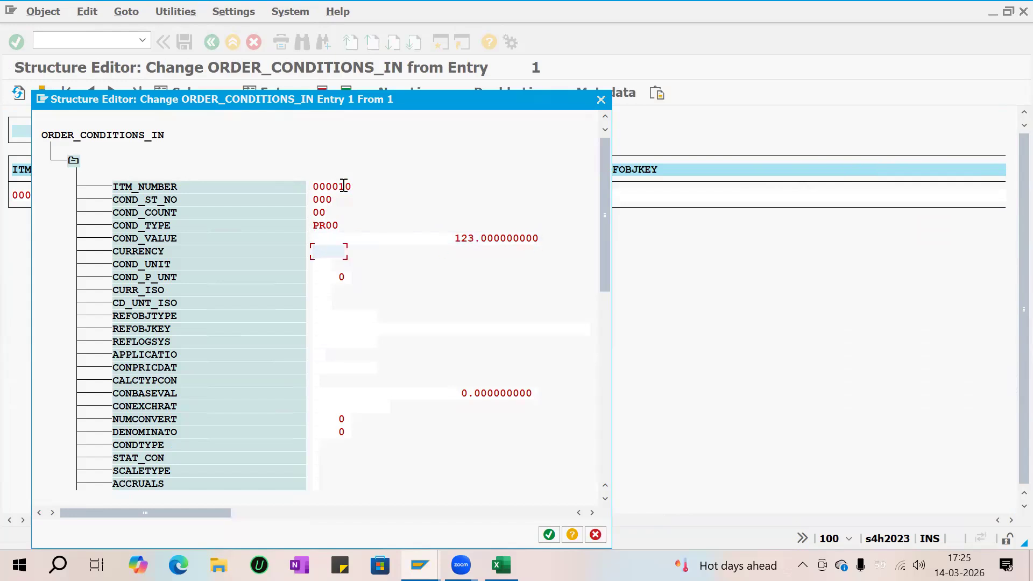
Step: Set CURRENCY to INR, COND_UNIT to KG and COND_P_UNT to 1 in ORDER_CONDITIONS_IN and return to the test screen
type("INR")
key("Tab")
type("KG")
key("Tab")
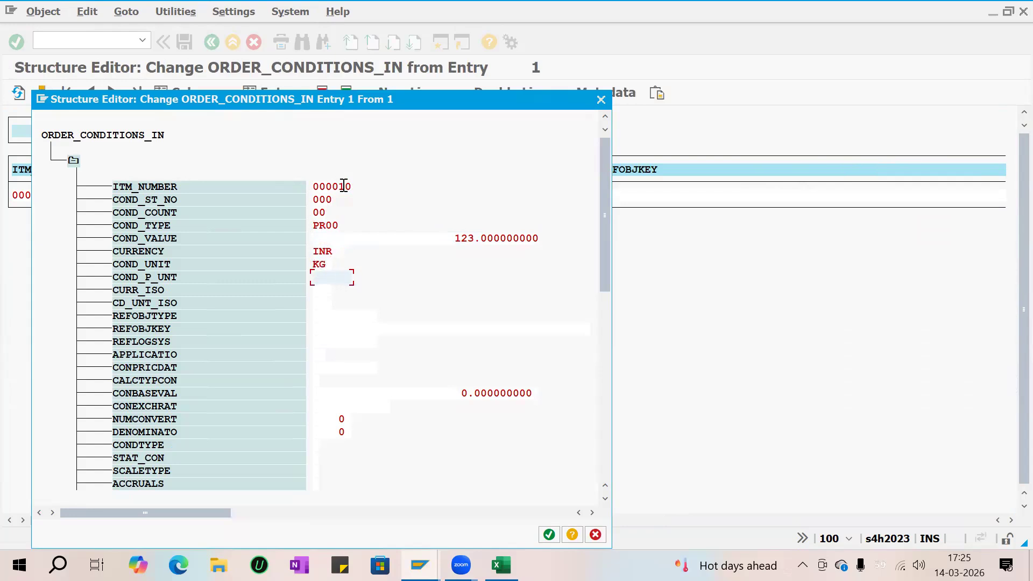
type("1")
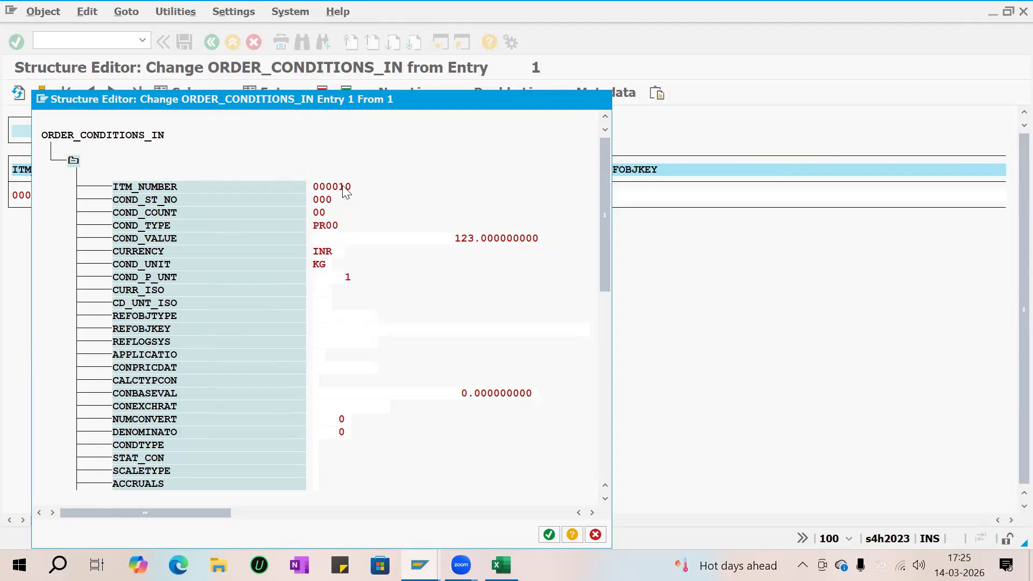
key("Return")
left_click(211, 43)
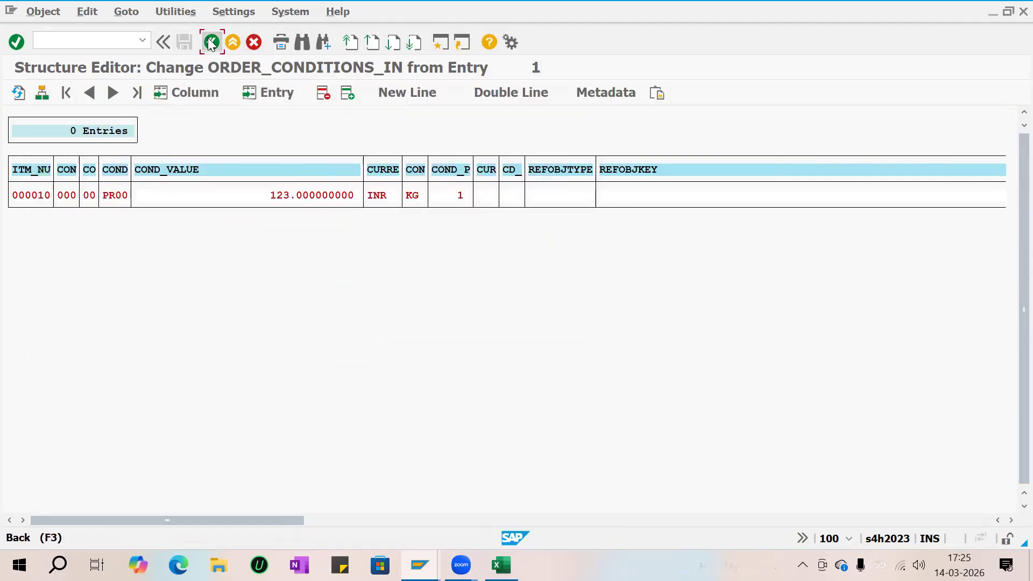
Step: Open a new ORDER_CONDITIONS_INX entry as a vertical field list and set ITM_NUMBER to 000010 and COND_TYPE to PR00
scroll(253, 391, "down", 3)
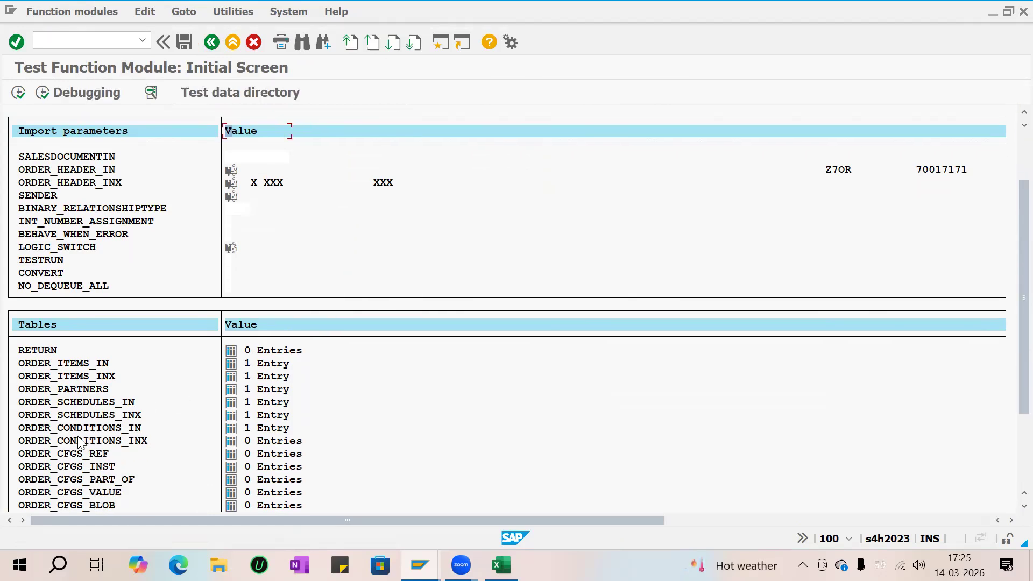
left_click(231, 442)
left_click(43, 92)
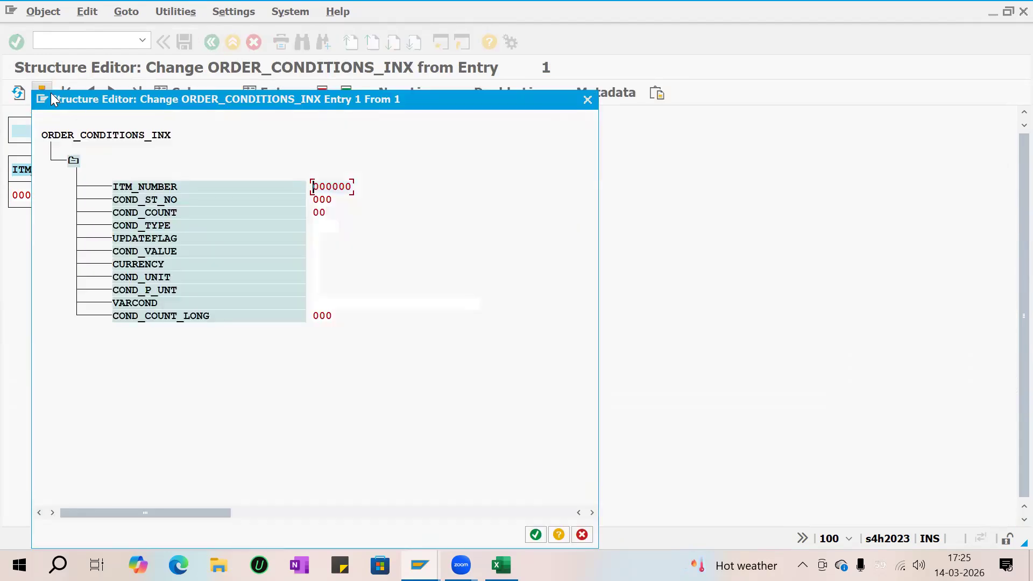
left_click(345, 189)
type("1")
key("Tab")
key("Tab")
key("Tab")
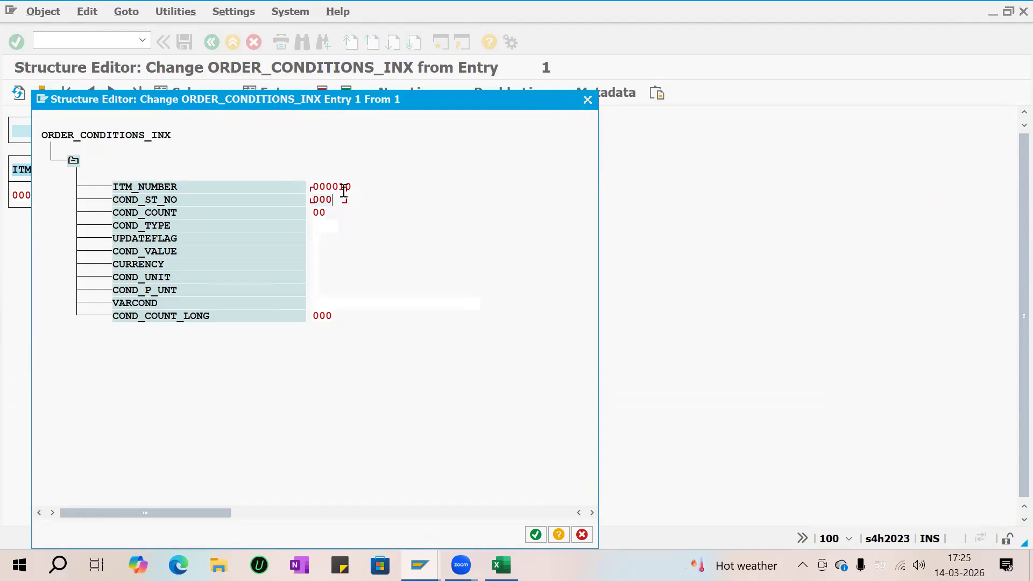
type("PR00")
Step: Flag COND_VALUE, CURRENCY, COND_UNIT and COND_P_UNT with X in ORDER_CONDITIONS_INX and return to the test screen
key("Tab")
key("Tab")
type("X")
key("Tab")
type("X")
key("Tab")
type("X")
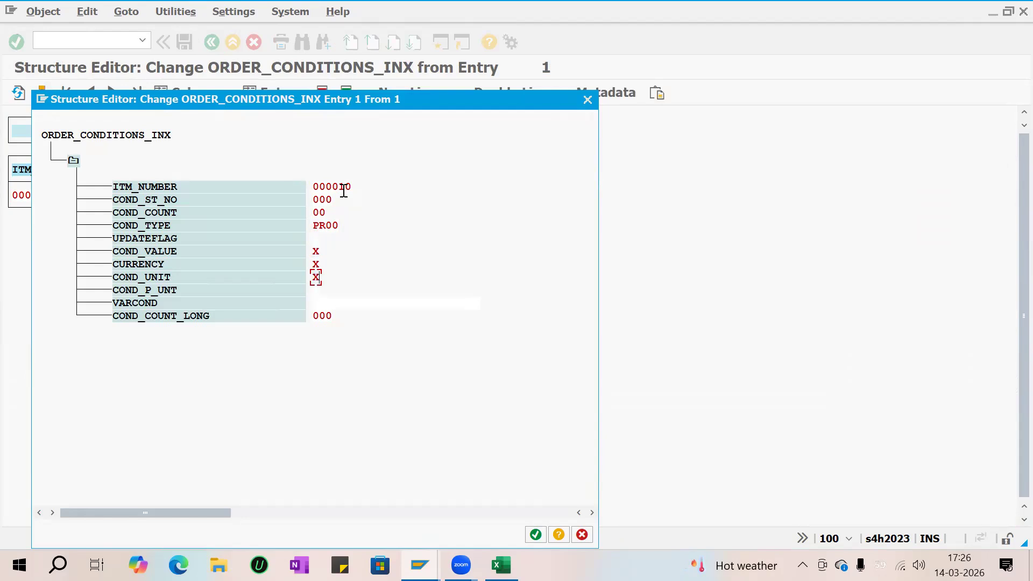
key("Tab")
type("X")
key("Return")
left_click(211, 42)
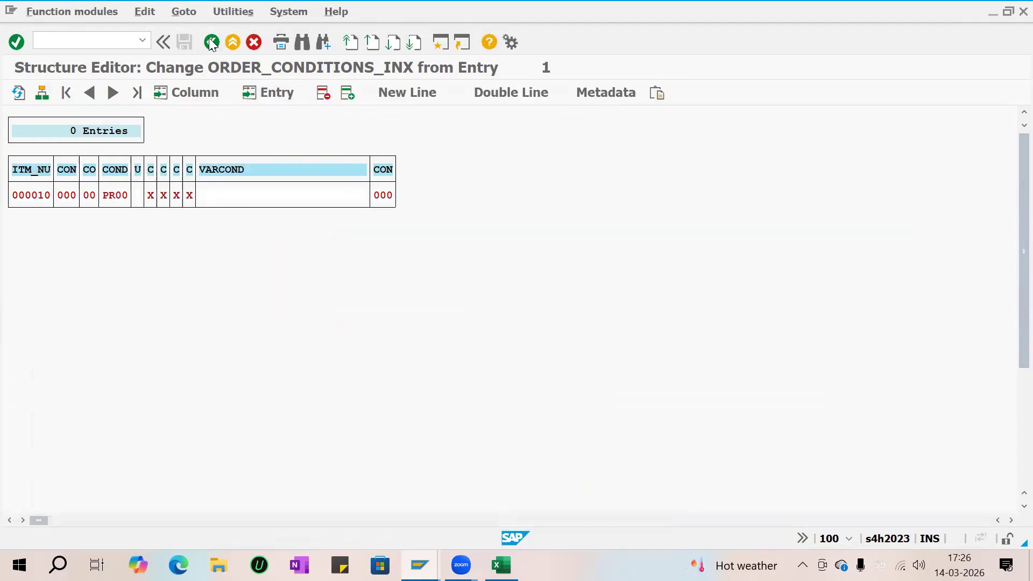
Step: Add an ORDER_CFGS_REF entry with POSEX 000010, configuration ID 000001 and ROOT_ID 00000001, and return to the test screen
scroll(216, 396, "down", 2)
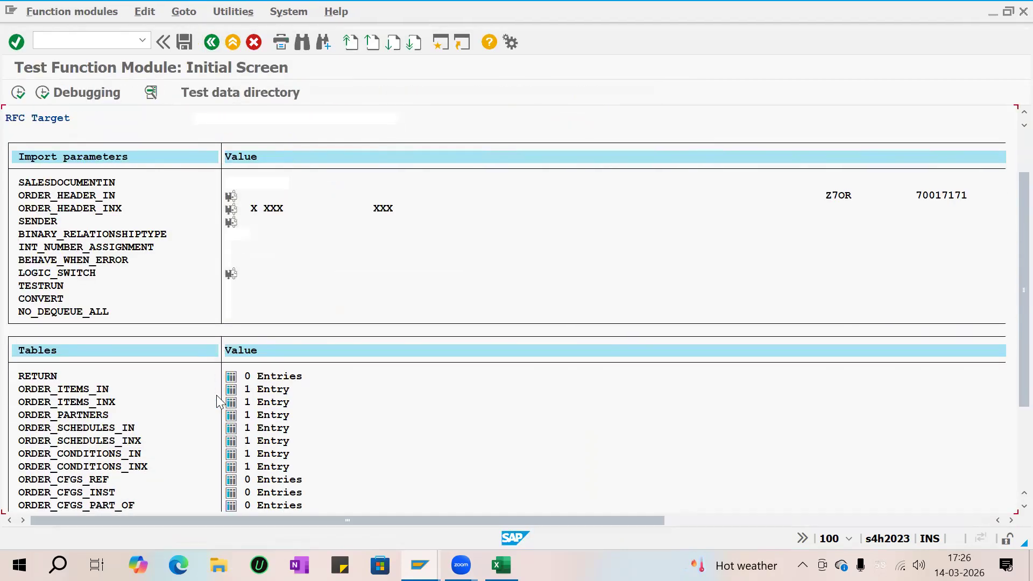
scroll(217, 397, "down", 2)
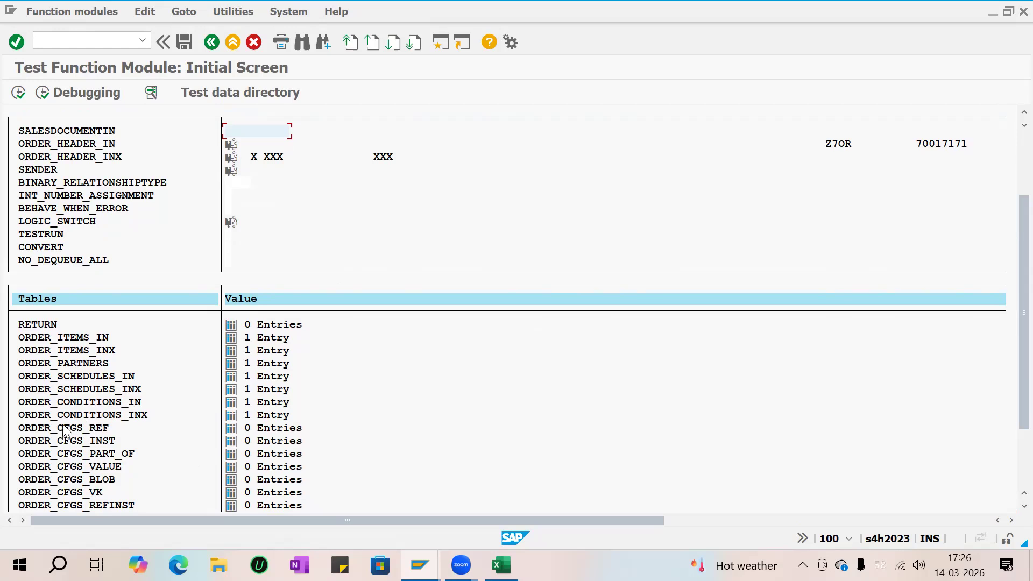
left_click(231, 429)
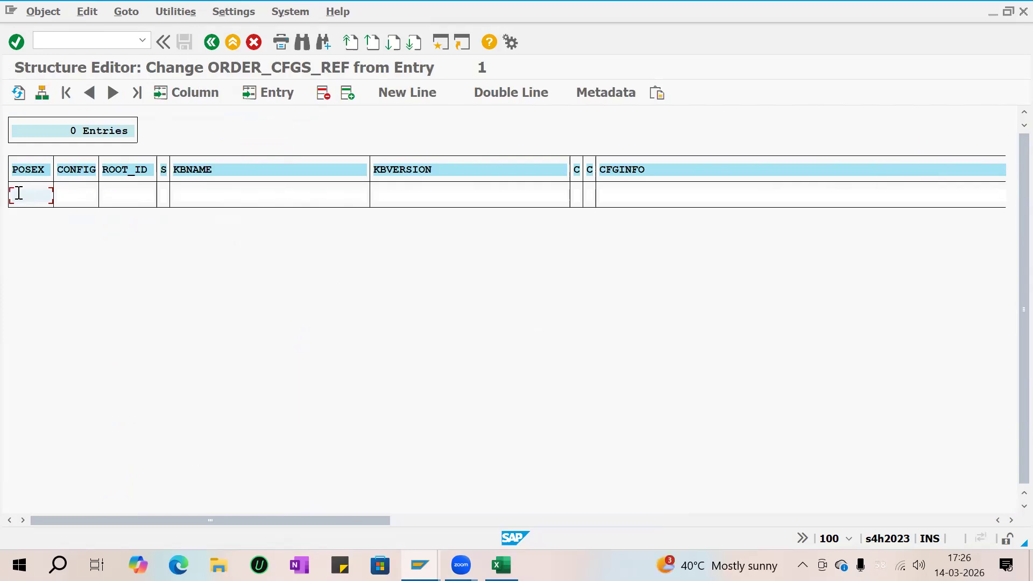
type("000010")
left_click(70, 195)
type("00000")
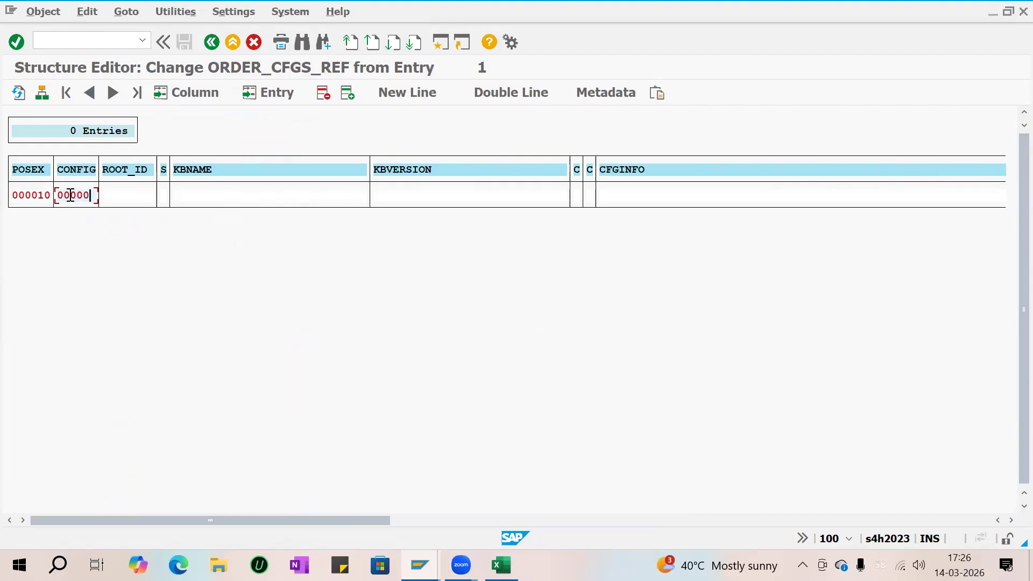
type("1")
left_click(114, 194)
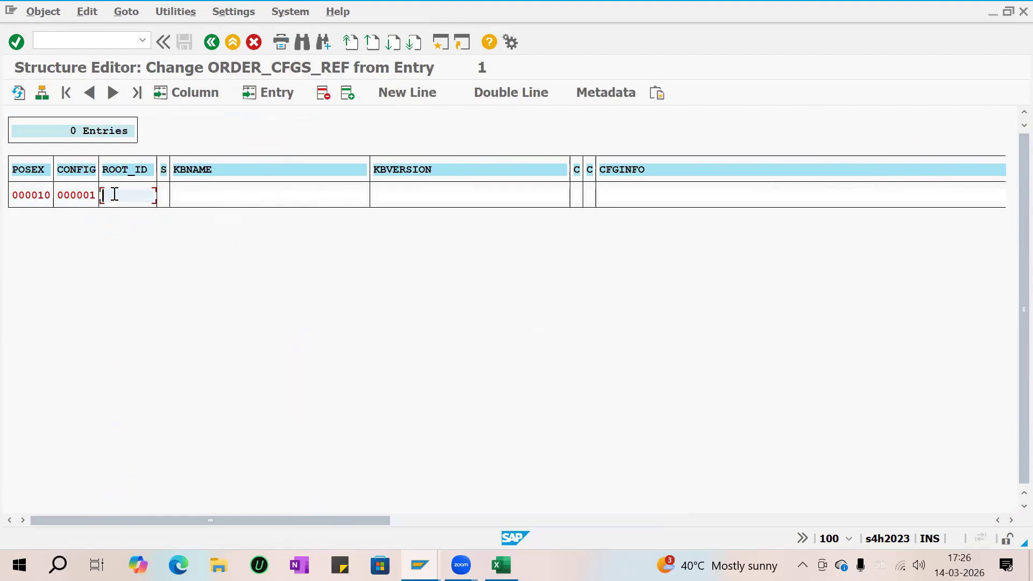
type("00000001")
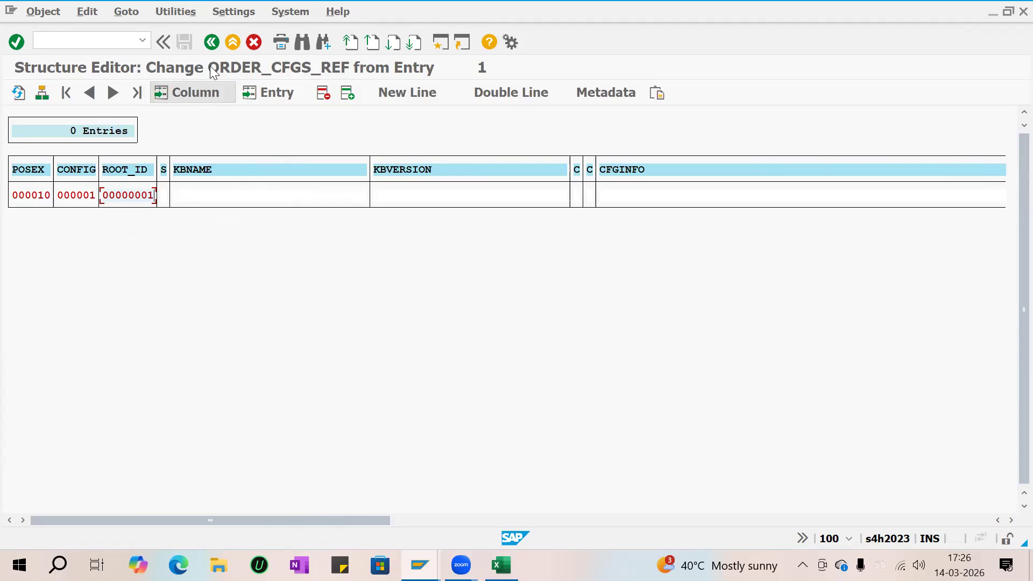
left_click(211, 42)
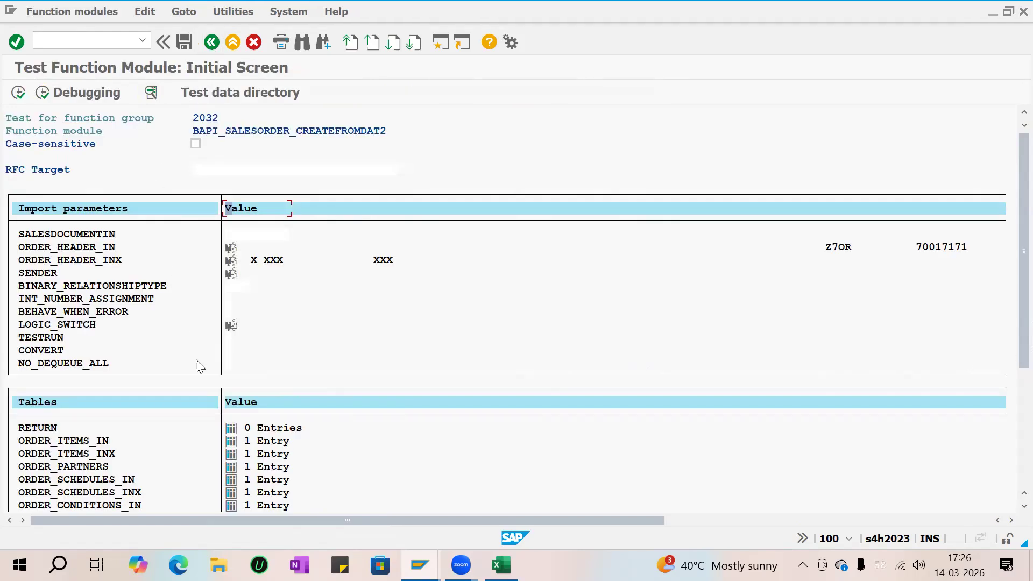
Step: Set PO_ITM_NO to 10 in the existing ORDER_ITEMS_IN entry and return to the test screen
left_click(72, 442)
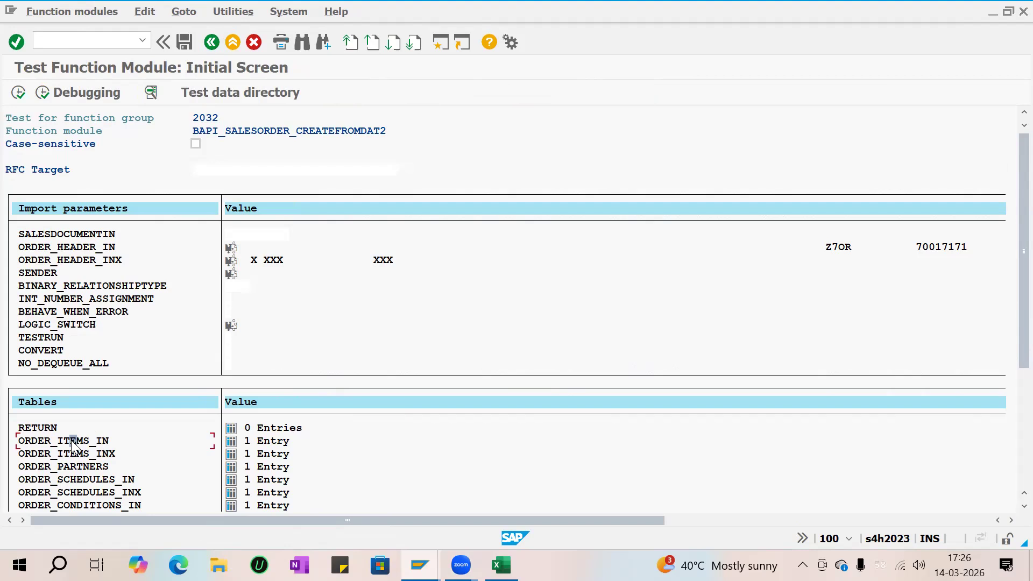
left_click(232, 441)
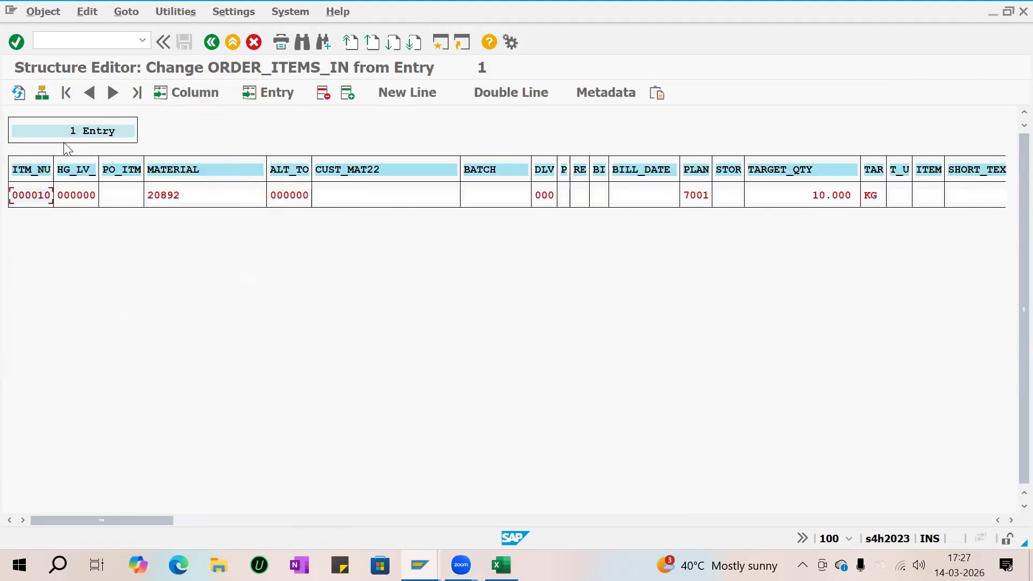
left_click(41, 92)
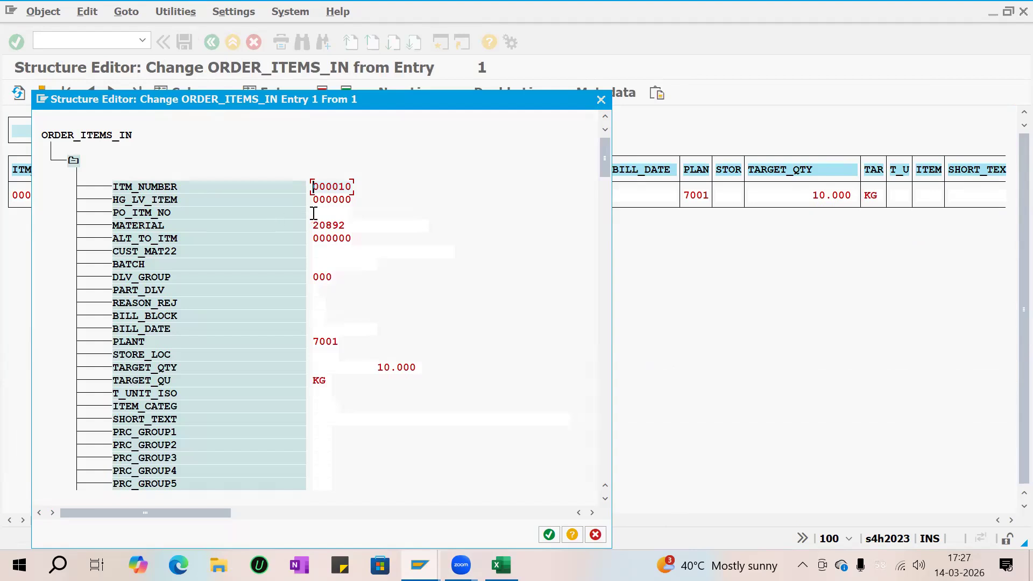
left_click(316, 213)
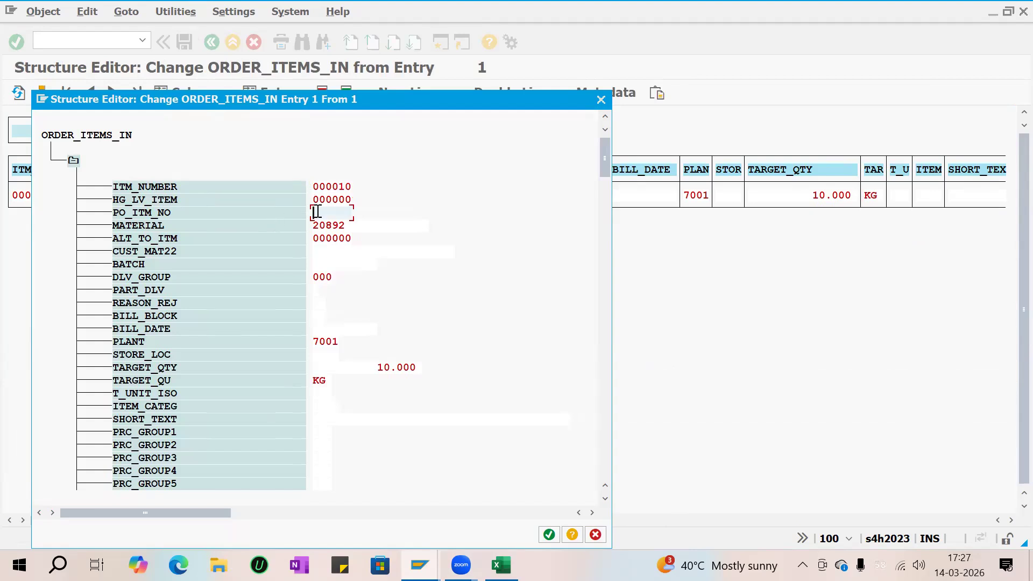
type("0000010")
key("Return")
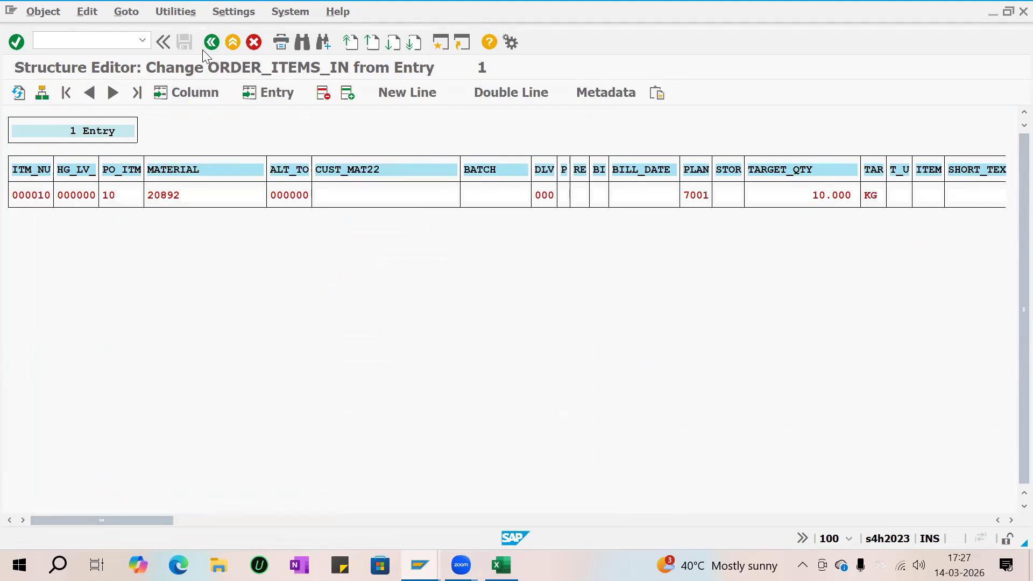
left_click(207, 46)
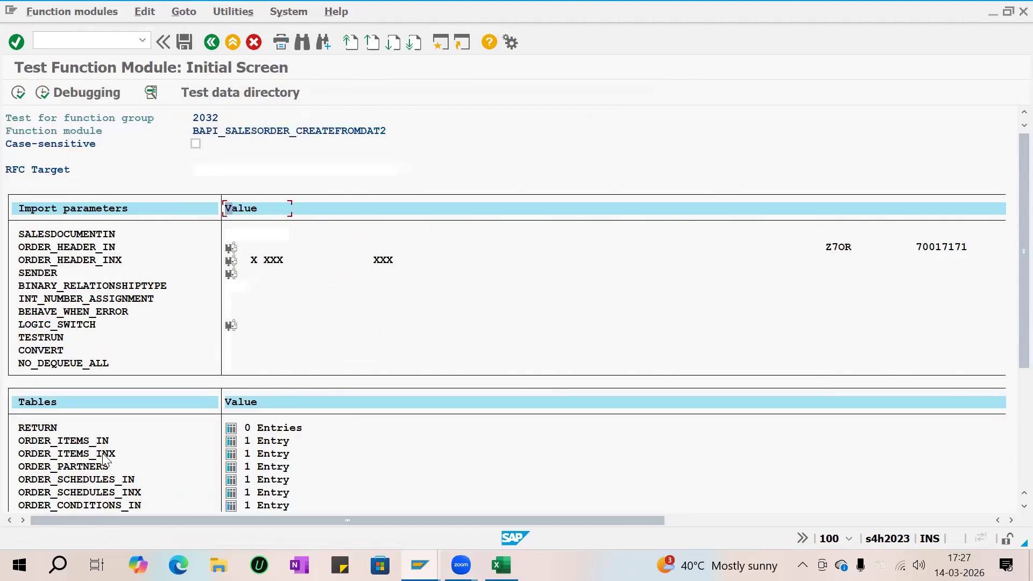
Step: Flag PO_ITM_NO with X in the existing ORDER_ITEMS_INX entry and return to the test screen
left_click(231, 454)
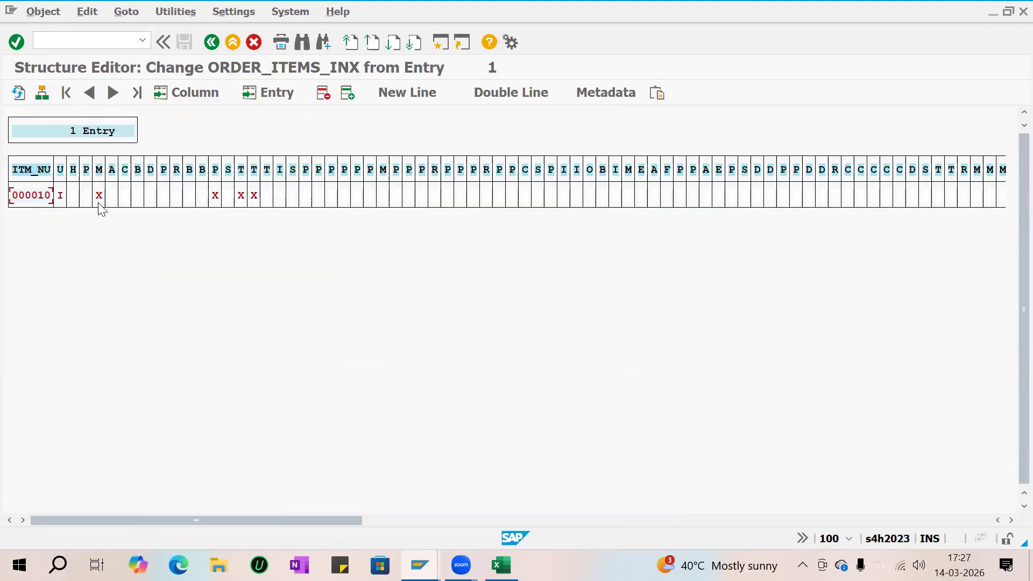
left_click(41, 92)
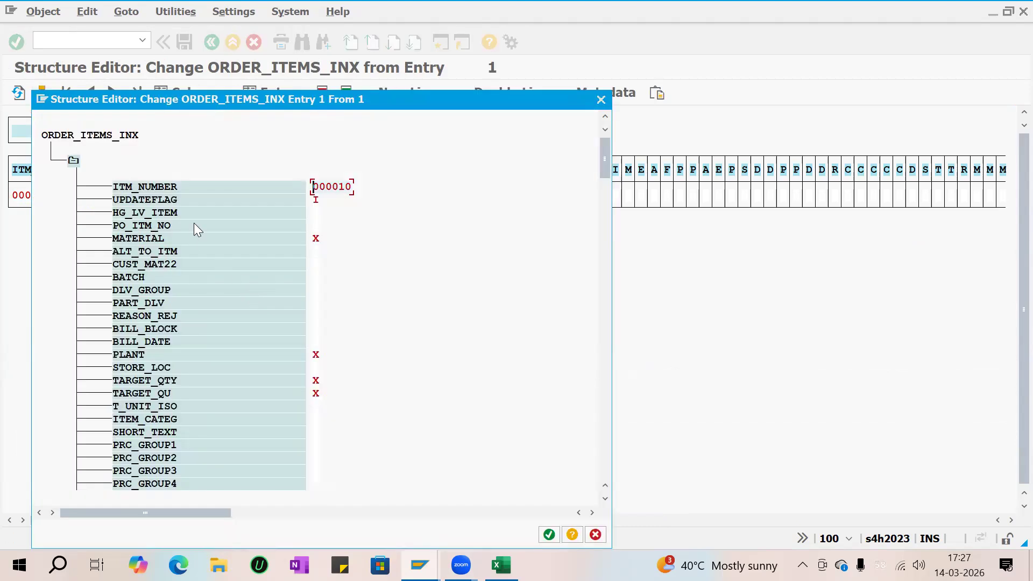
left_click(315, 225)
type("X")
key("BackSpace")
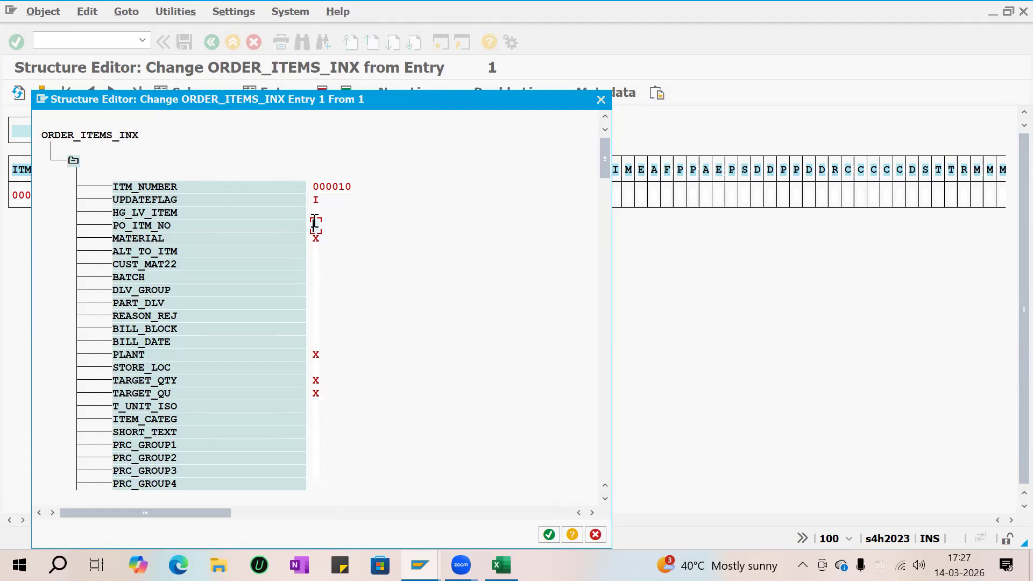
type("X")
key("Return")
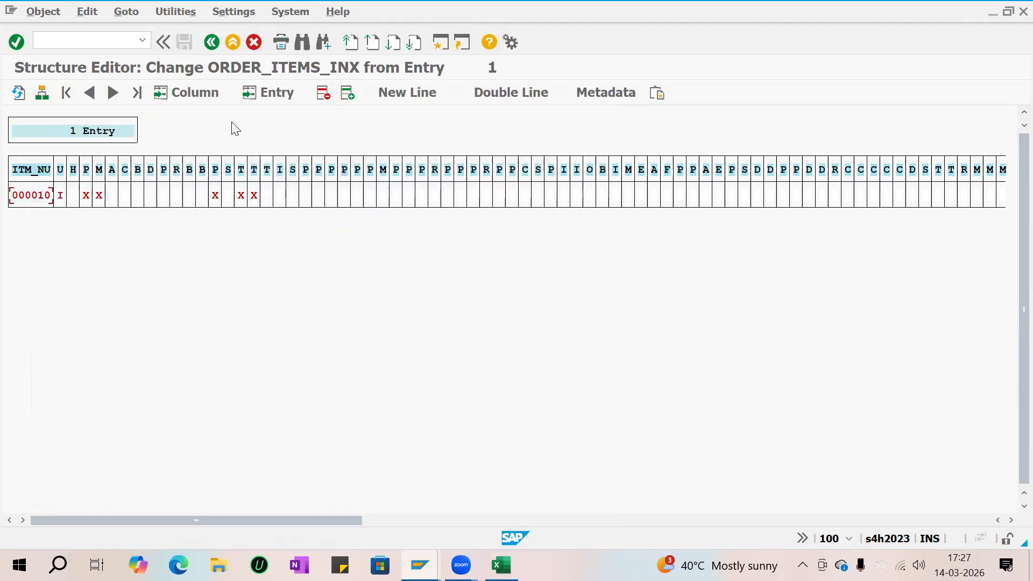
left_click(212, 43)
scroll(374, 378, "down", 2)
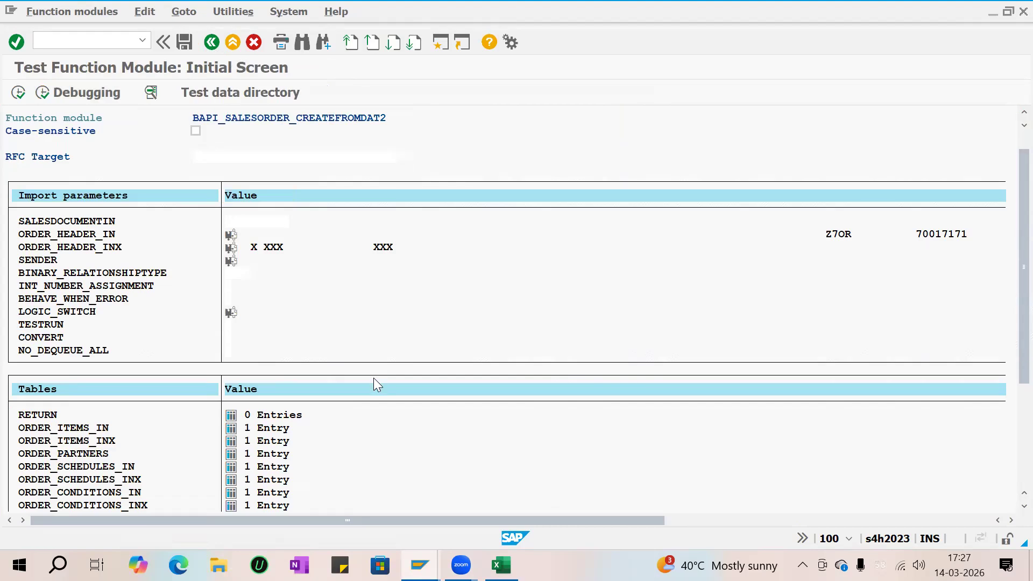
Step: Start an ORDER_CFGS_INST entry with configuration ID 000001 and instance ID 00000001
scroll(554, 268, "down", 1)
left_click_drag(1010, 279, 1008, 376)
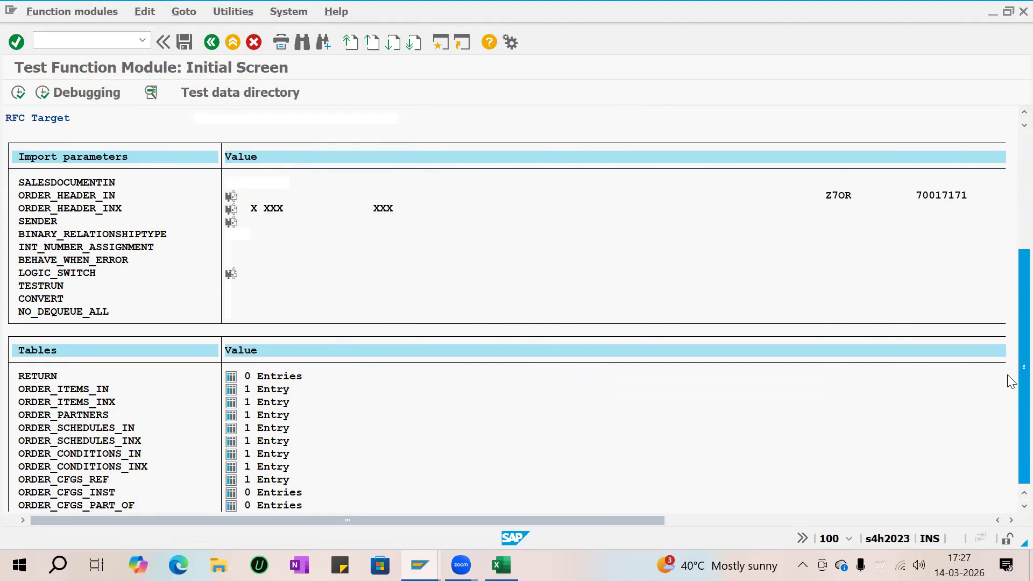
left_click(54, 338)
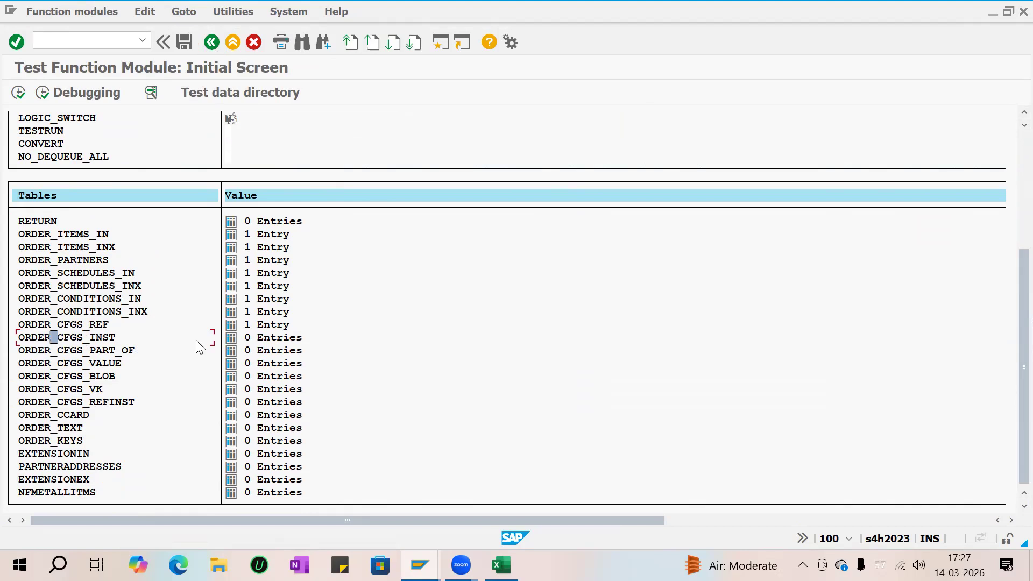
left_click(231, 338)
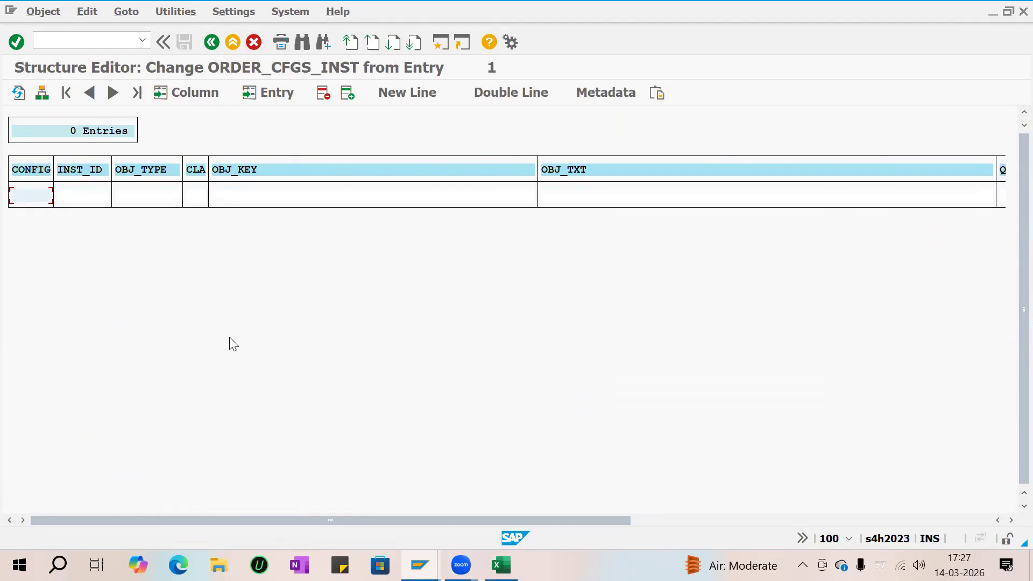
type("0000010000")
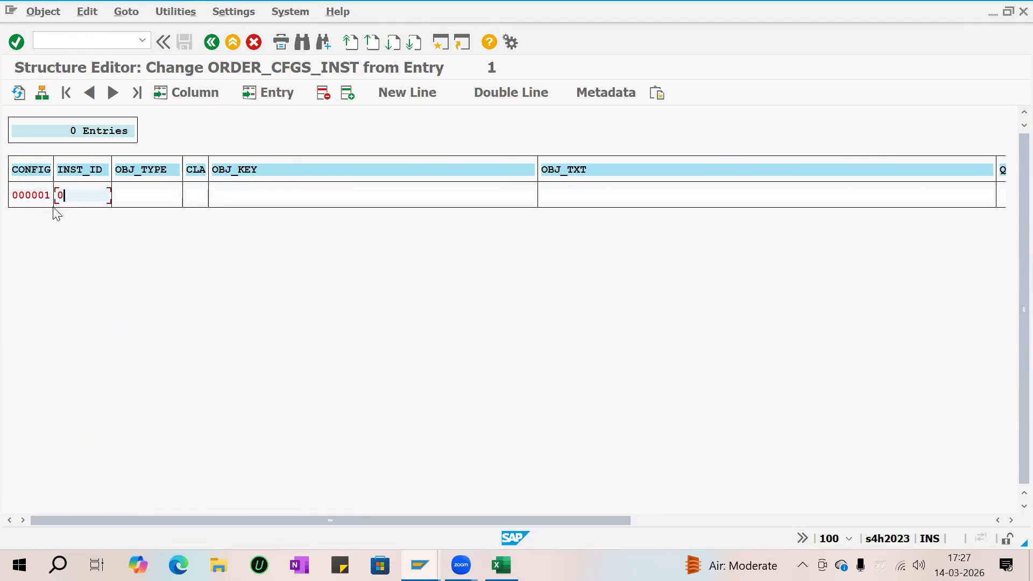
type("00000001")
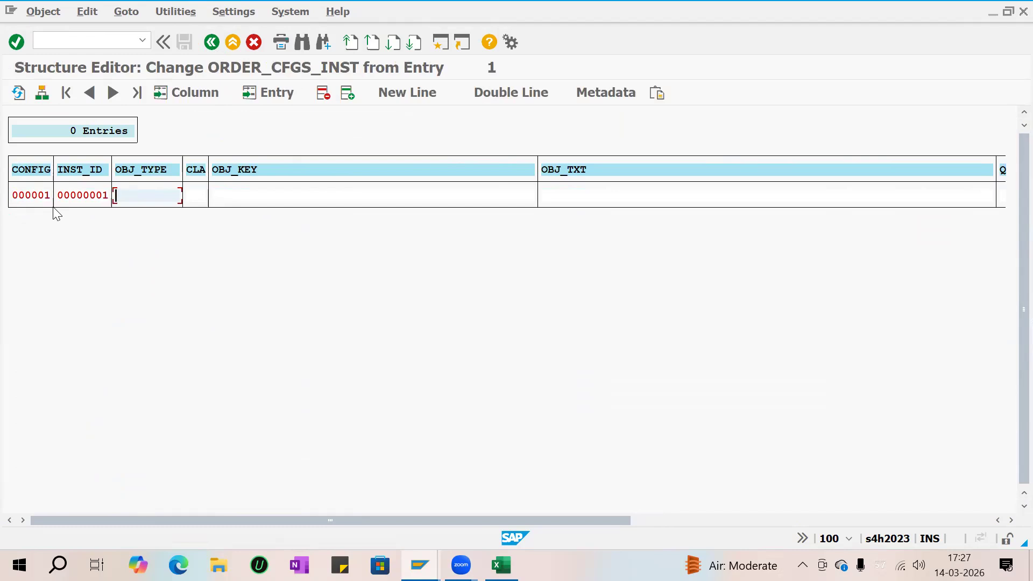
Step: Fill the ORDER_CFGS_INST entry with OBJ_TYPE FERT, class type 300 and OBJ_KEY 20892, and return to the test screen
type("FERT")
key("Tab")
type("3")
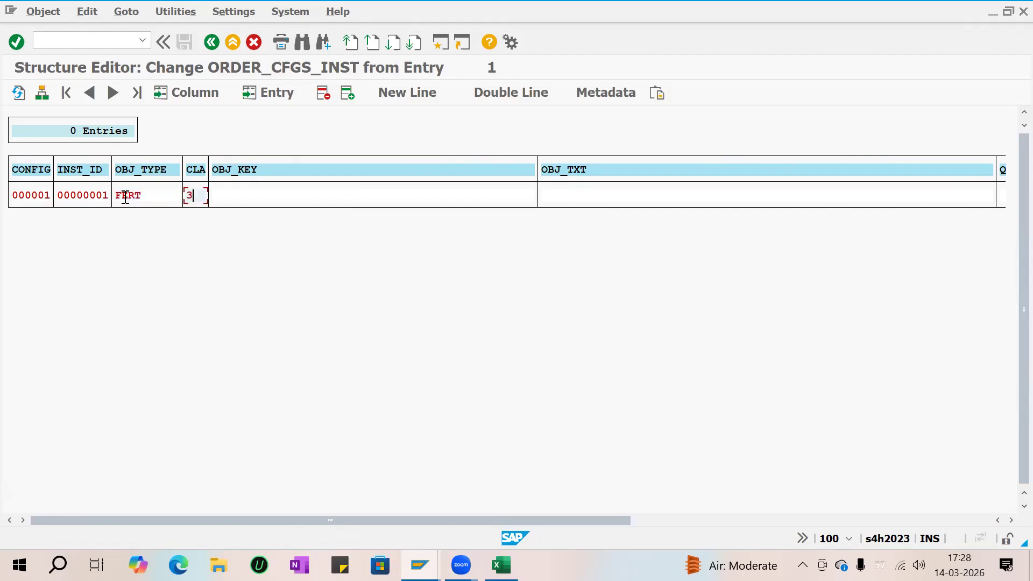
type("00")
left_click(215, 195)
type("20892")
key("Return")
left_click(211, 42)
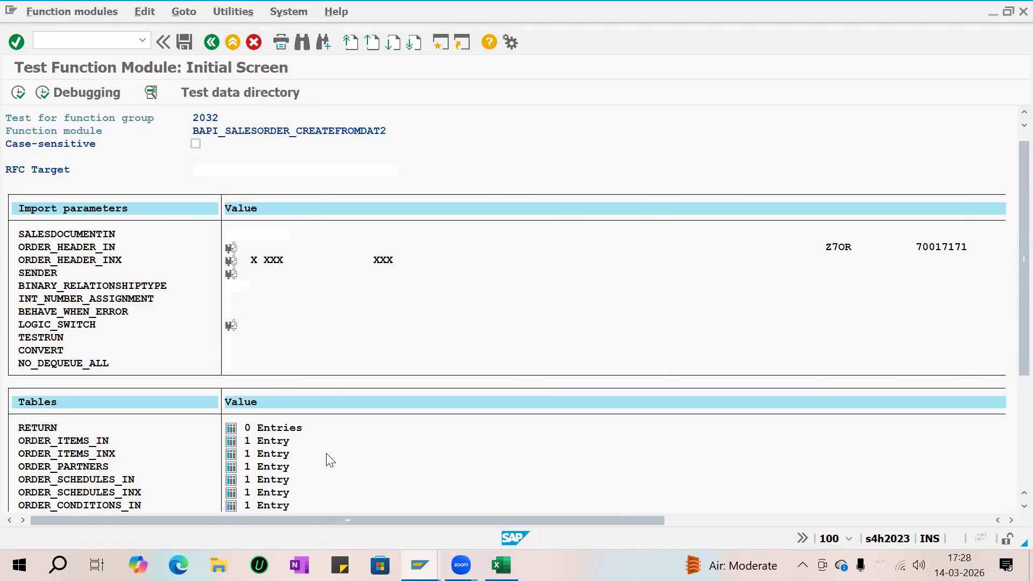
Step: Set QUANTITY_UNIT to EA in the existing ORDER_CFGS_INST entry and return to the test screen
scroll(326, 460, "down", 1)
scroll(330, 460, "down", 5)
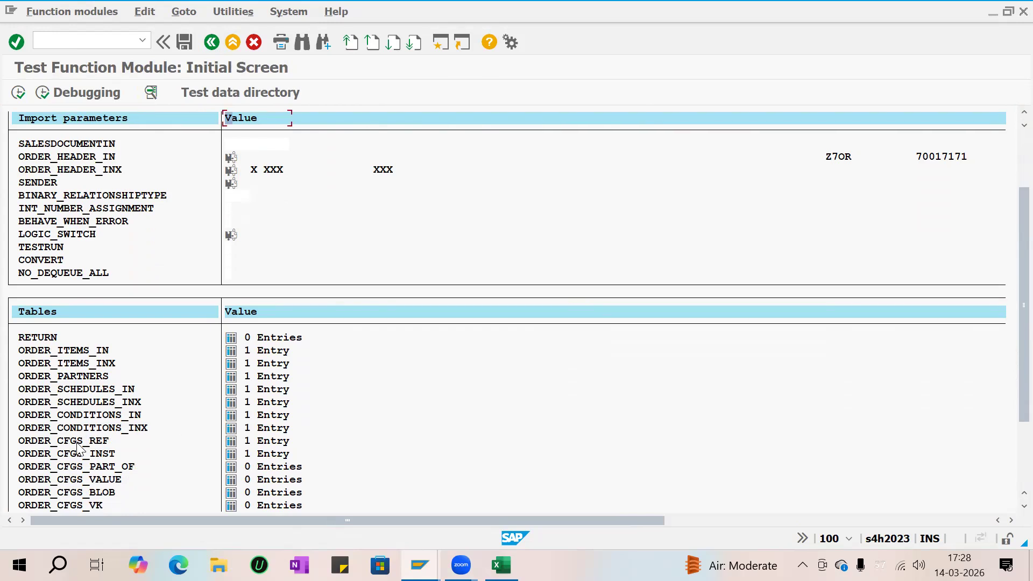
left_click(231, 454)
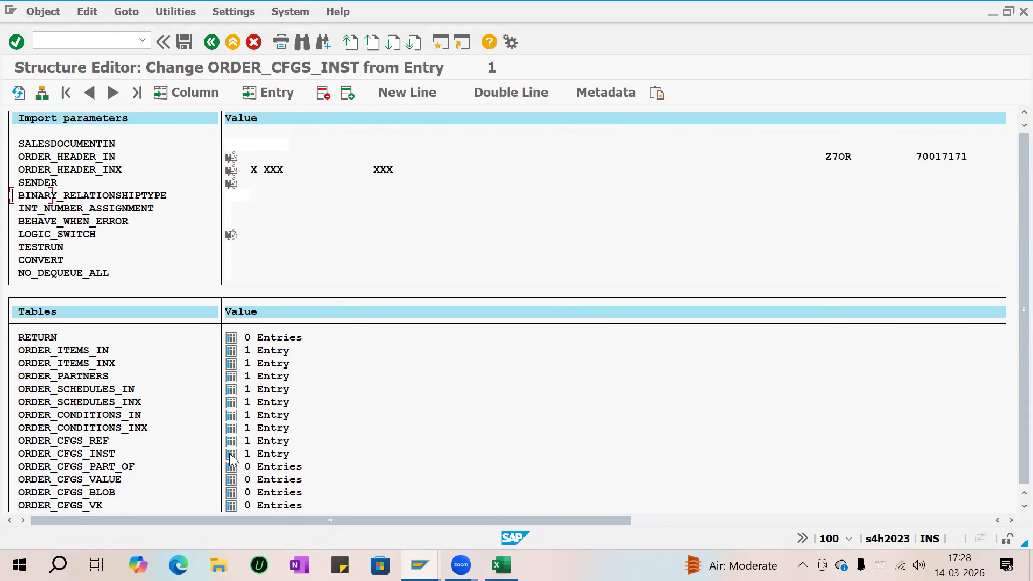
left_click(41, 92)
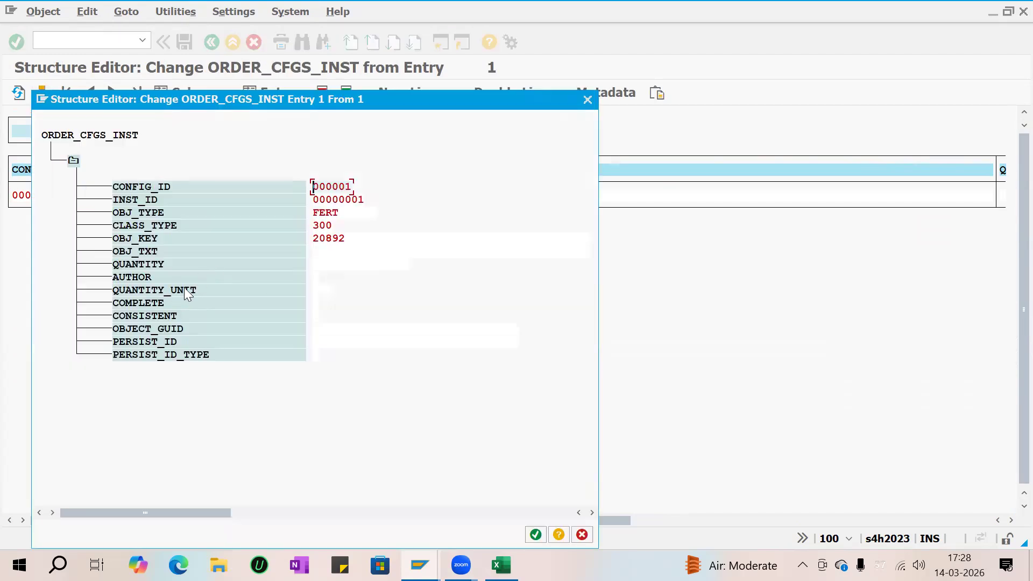
left_click(315, 289)
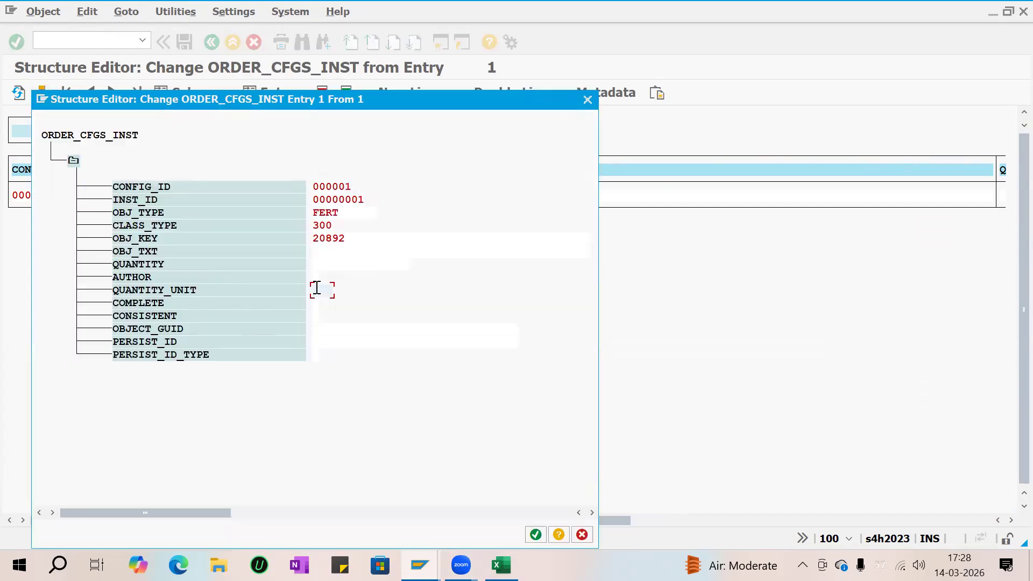
type("EA")
key("BackSpace")
key("BackSpace")
type("EA")
key("Return")
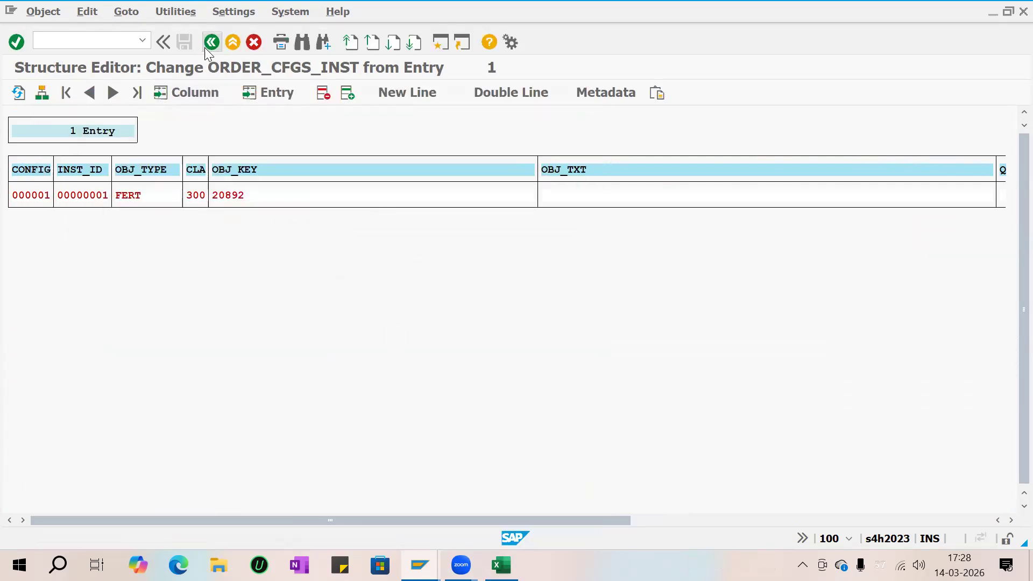
left_click(205, 47)
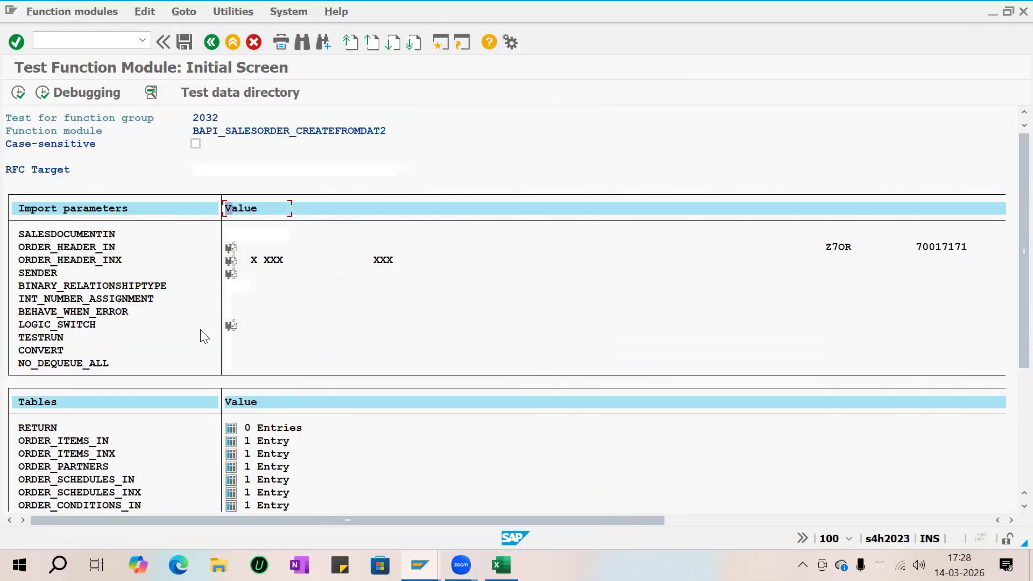
Step: Change the target quantity unit to EA in the existing ORDER_ITEMS_IN entry and return to the test screen
left_click(231, 443)
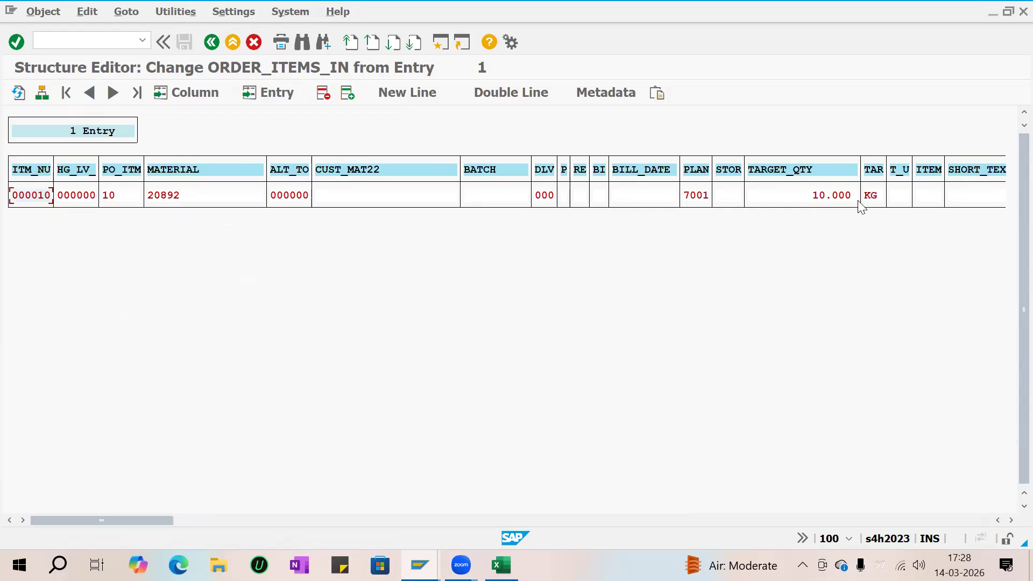
left_click(876, 196)
type("EA")
left_click(212, 42)
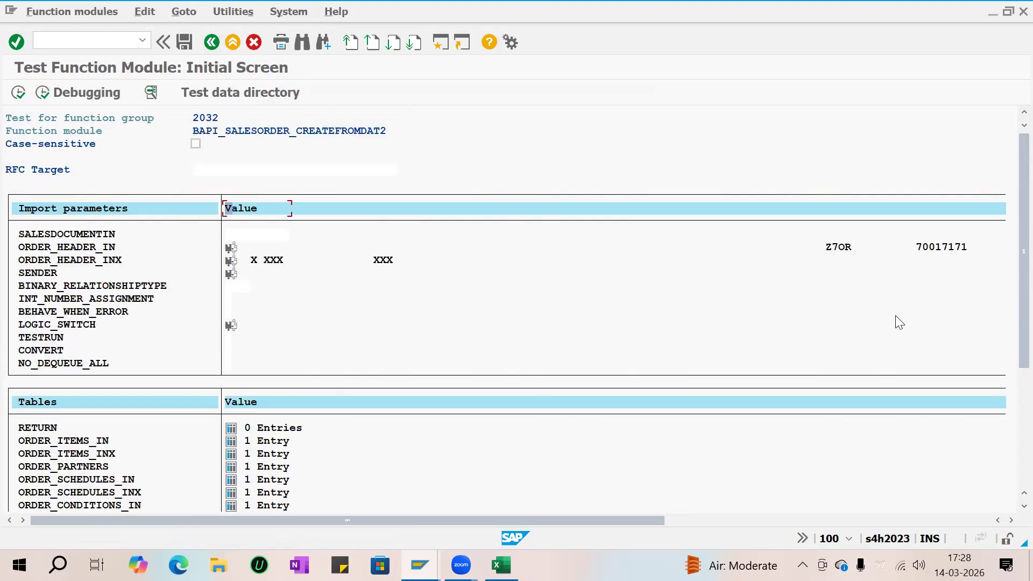
Step: Start an ORDER_CFGS_VALUE entry in the single-entry view with CONFIG_ID 000001 and INST_ID 00000001
left_click_drag(1011, 276, 1008, 436)
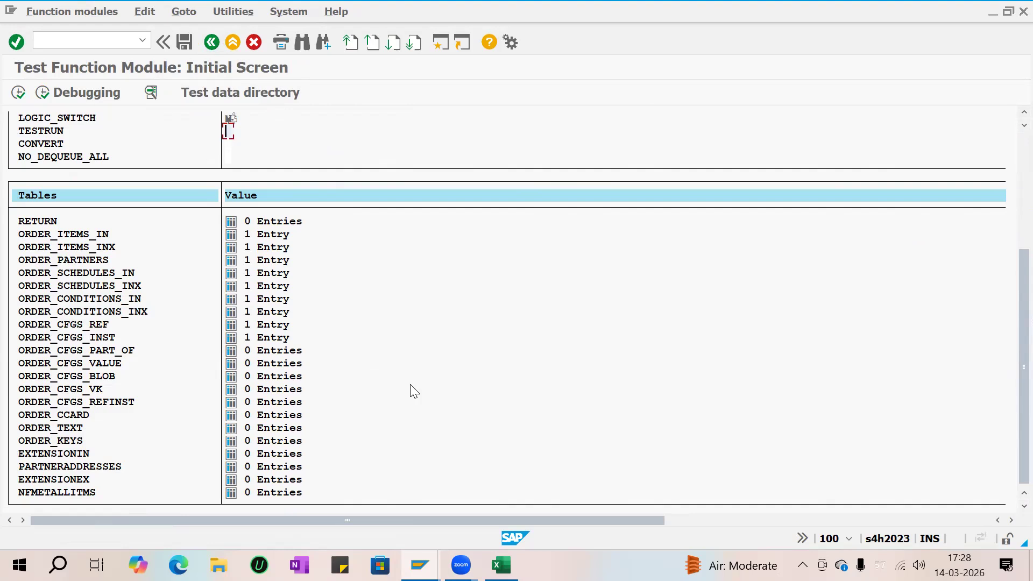
left_click(101, 366)
left_click(235, 364)
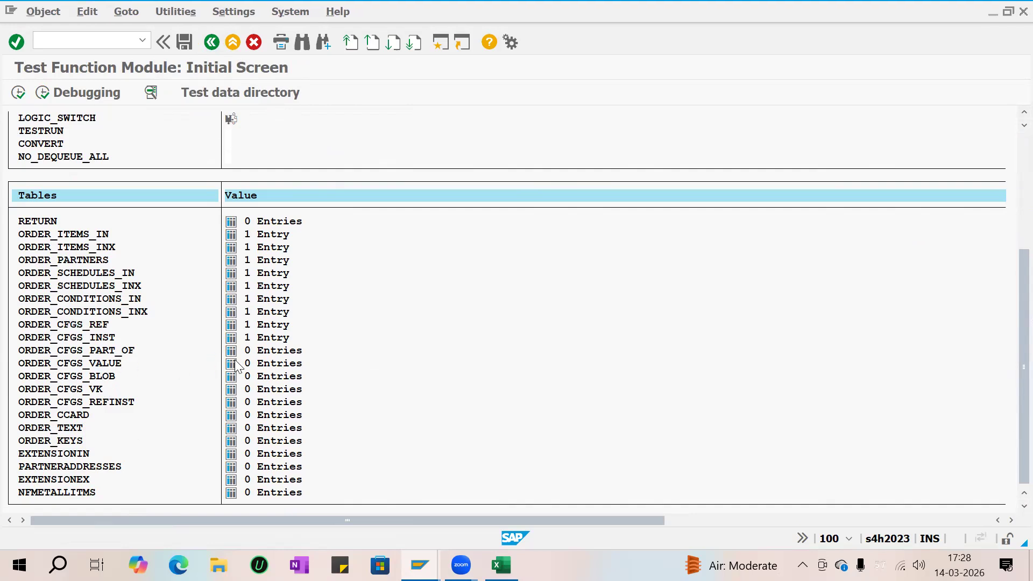
left_click(40, 91)
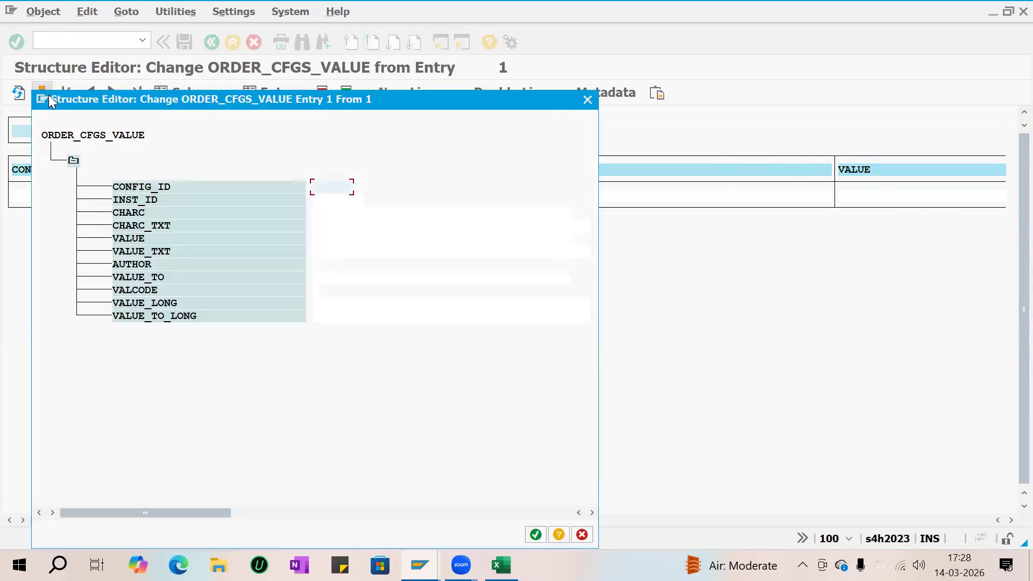
type("000001")
key("Tab")
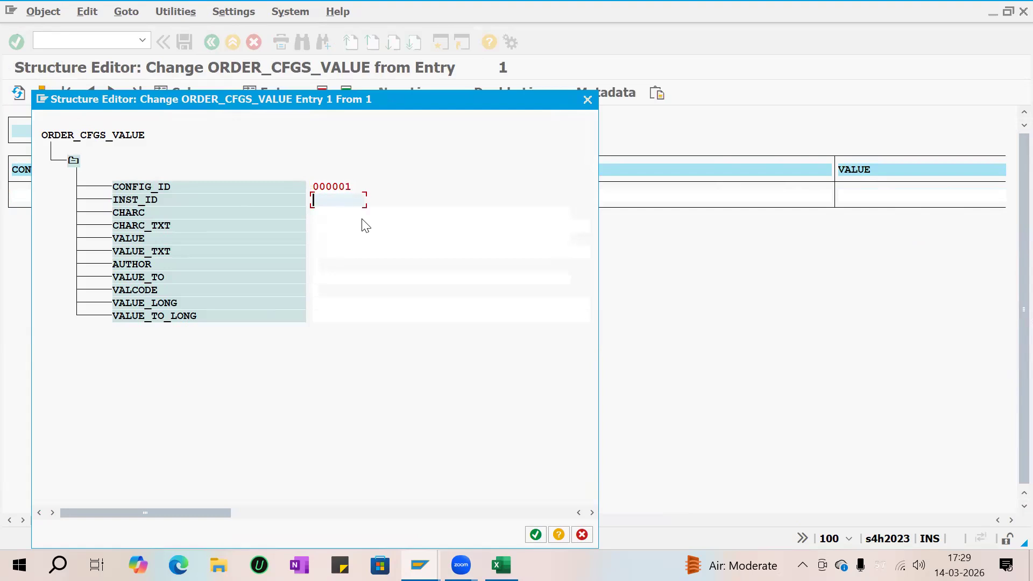
type("00000001")
key("Tab")
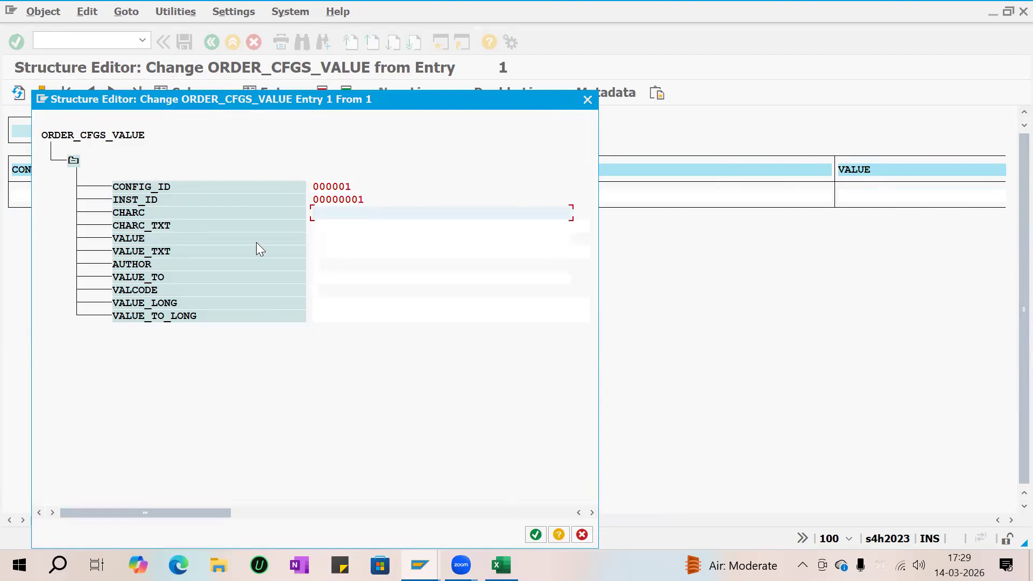
Step: Open a new GUI window, run CL03 and display the characteristics of class ZKCYCLE, class type 300
left_click(42, 100)
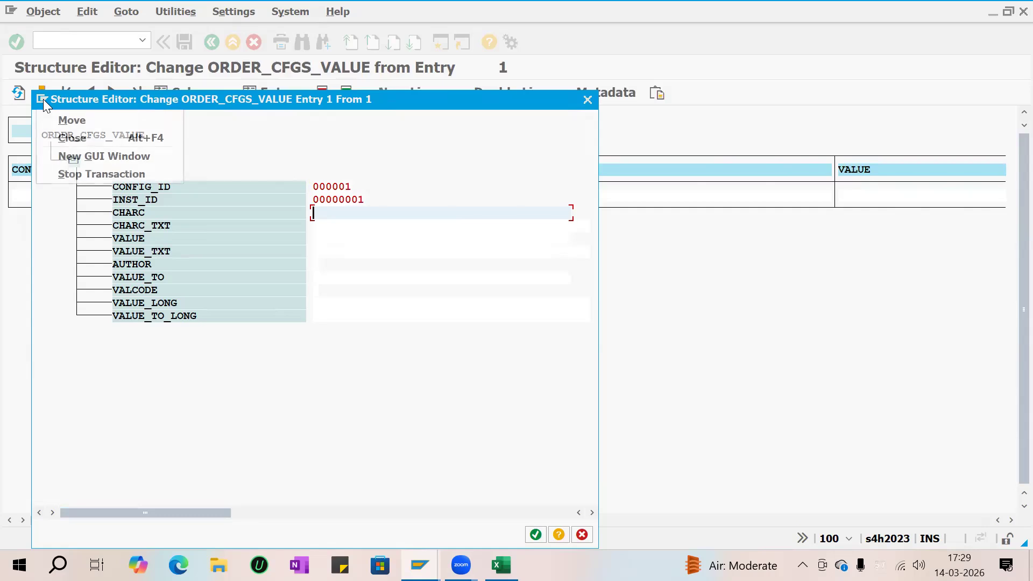
left_click(87, 157)
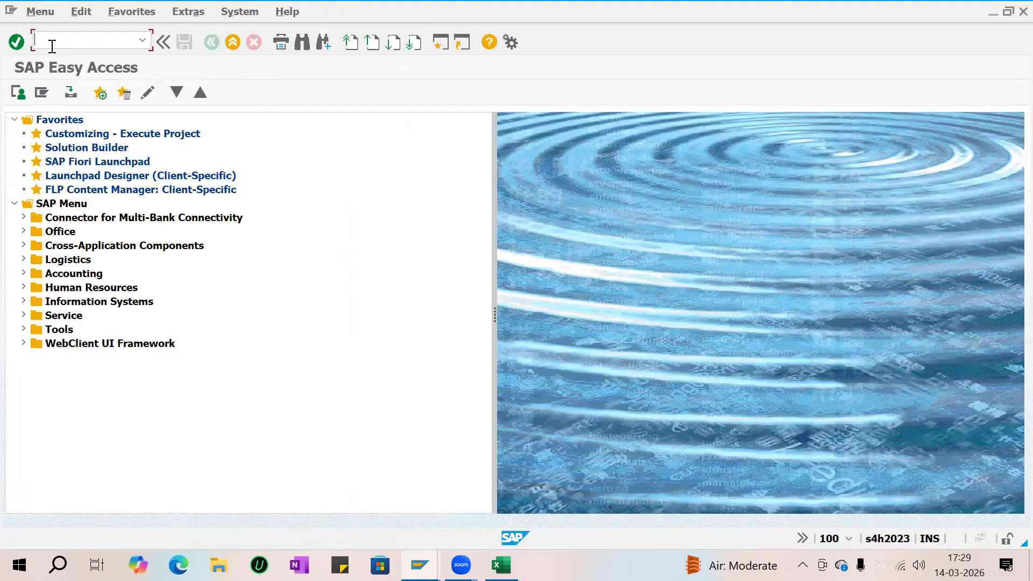
type("CL03")
key("Return")
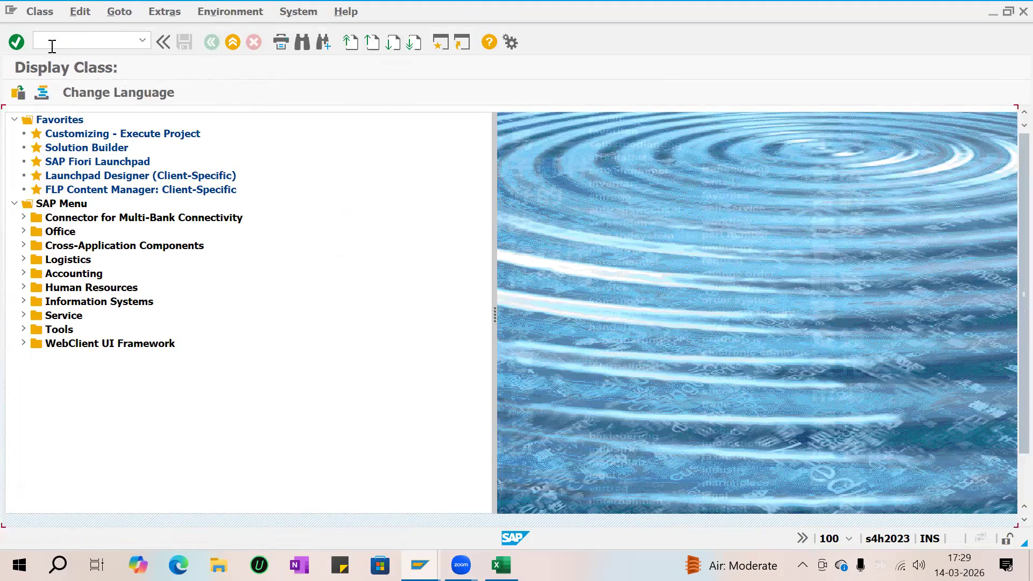
key("Down")
key("Return")
key("Return")
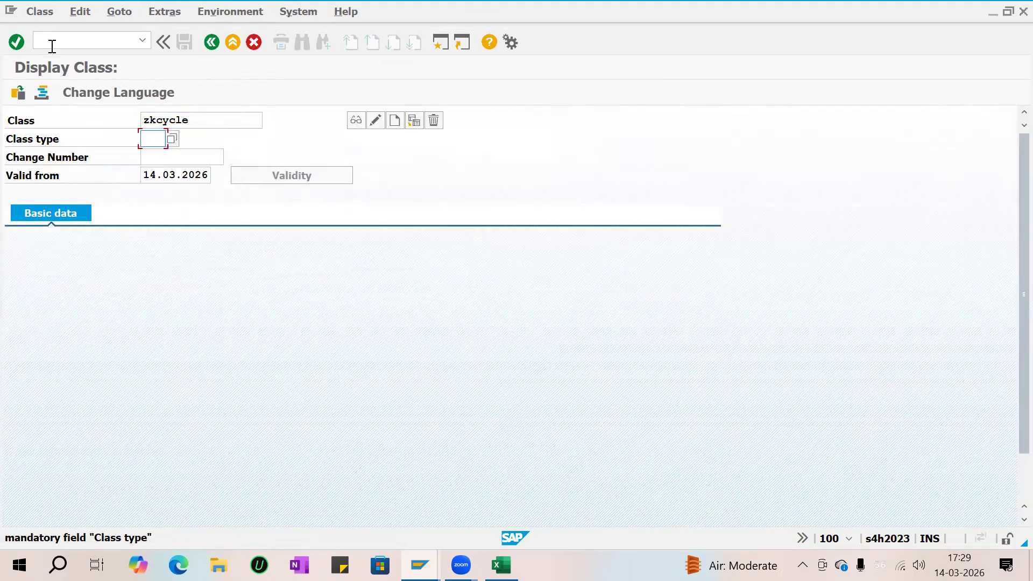
type("300")
key("Return")
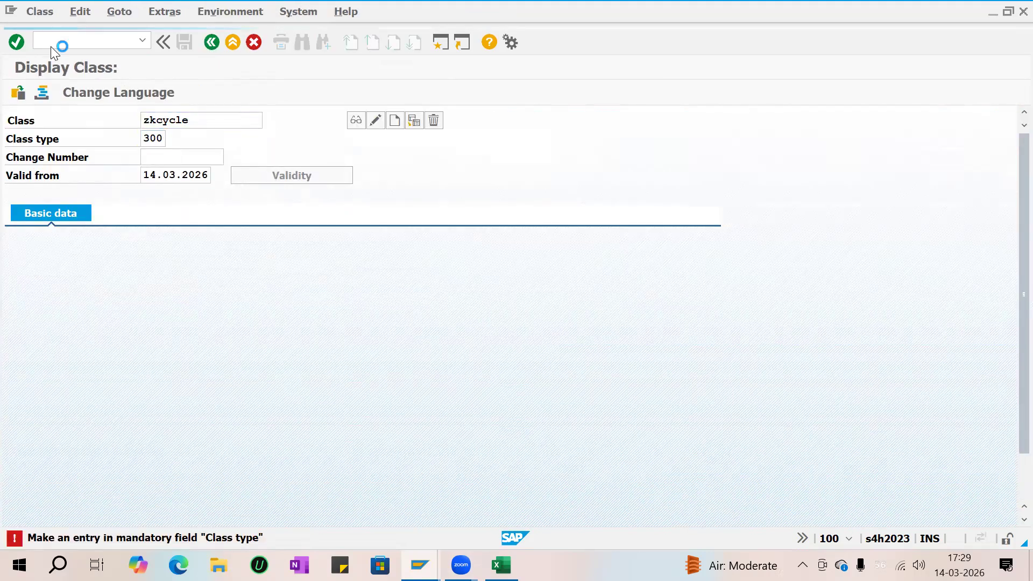
left_click(200, 217)
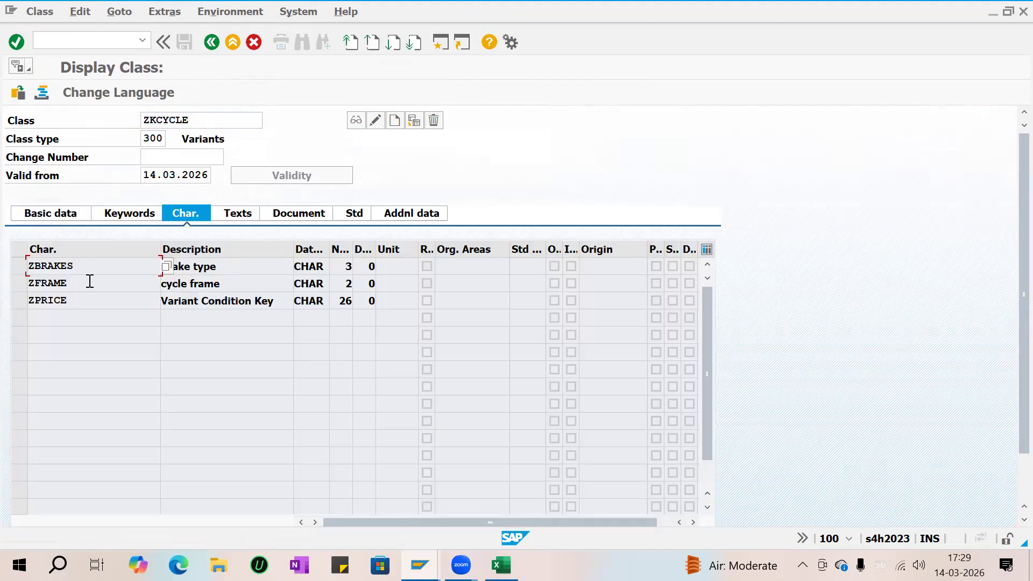
Step: Copy the characteristic name ZFRAME from the class into CHARC of the ORDER_CFGS_VALUE entry
left_click_drag(89, 283, 2, 295)
key("ctrl+c")
left_click(1, 285)
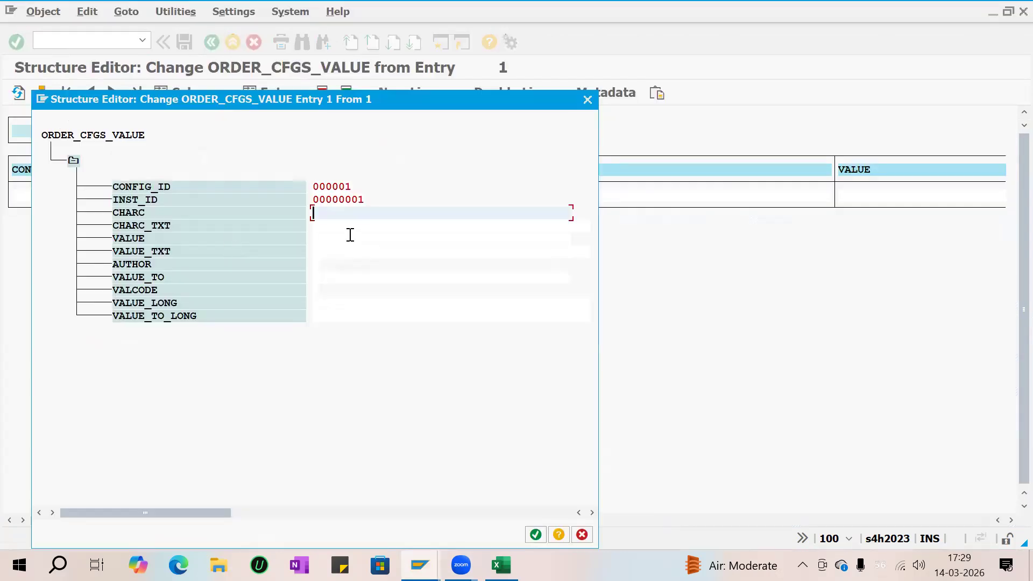
key("ctrl+v")
left_click(330, 236)
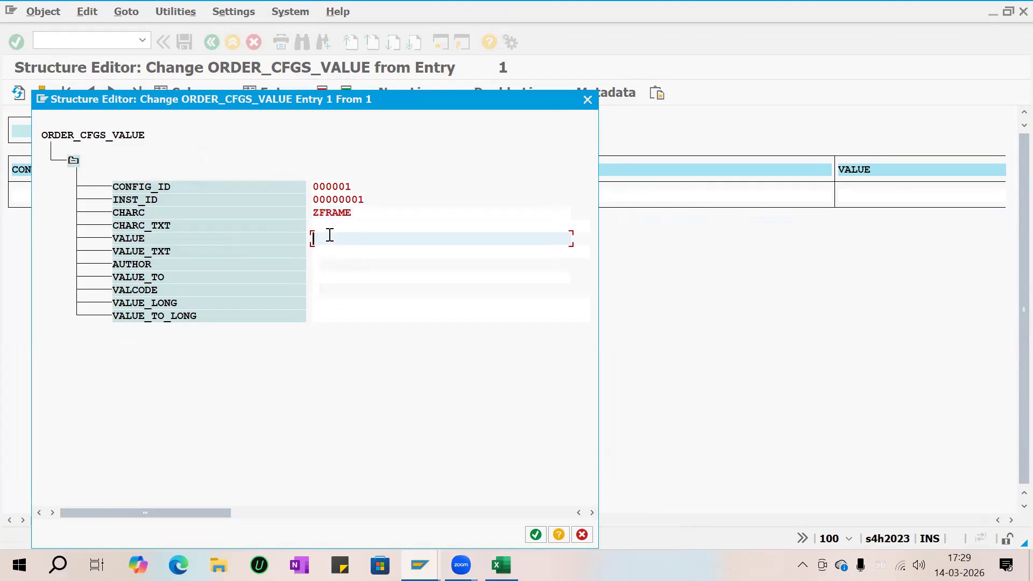
type("c")
key("BackSpace")
type("CF")
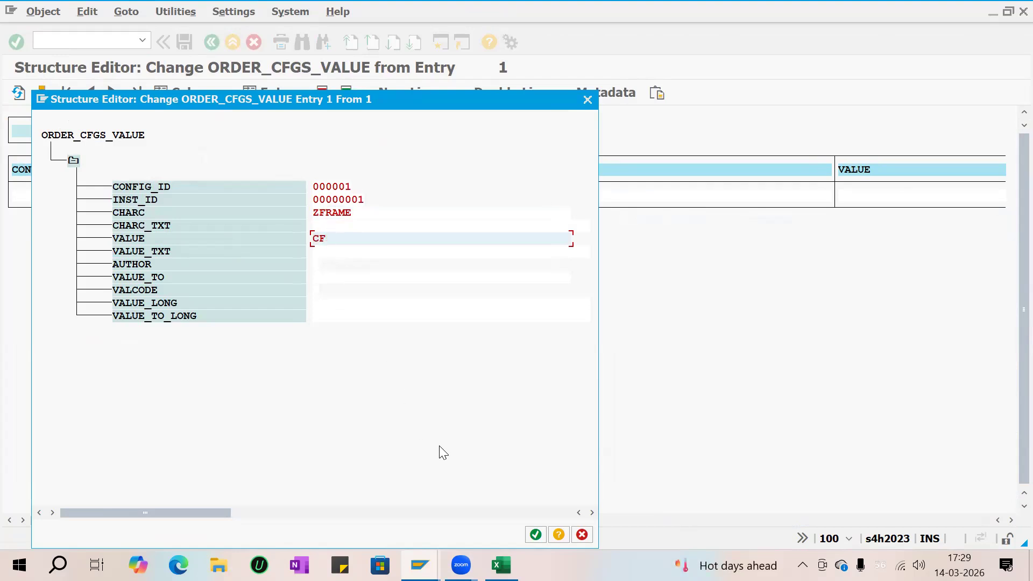
key("shift+Home")
key("BackSpace")
Step: Confirm the ZFRAME entry and insert another ORDER_CFGS_VALUE line with CONFIG_ID 000001 and INST_ID 00000001
left_click(532, 539)
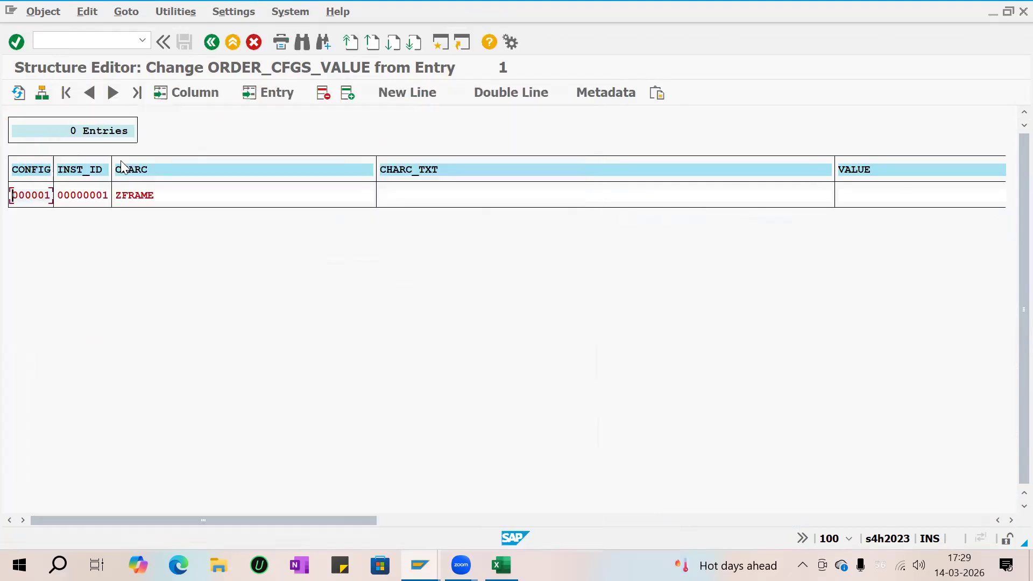
left_click(347, 92)
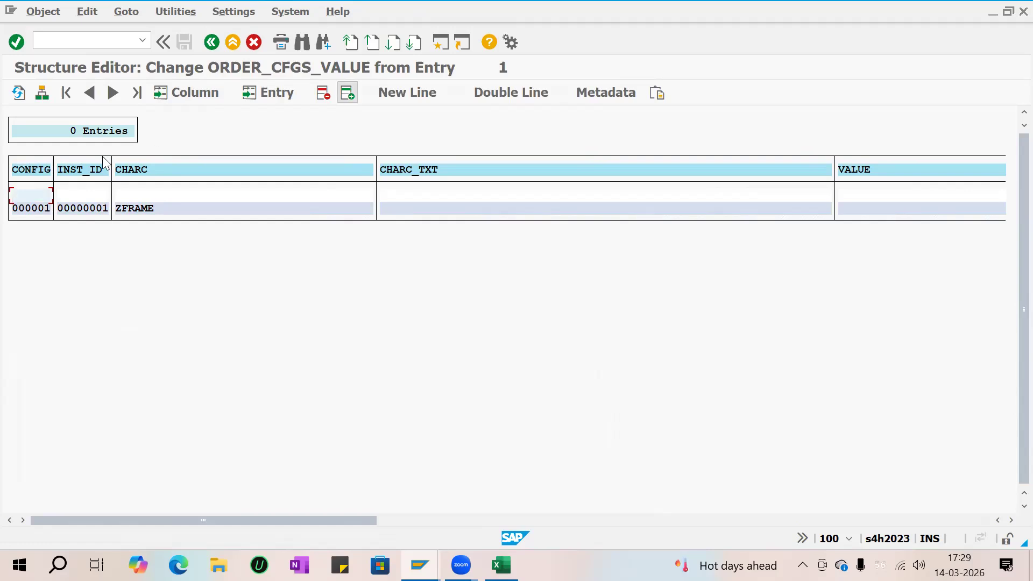
type("000001")
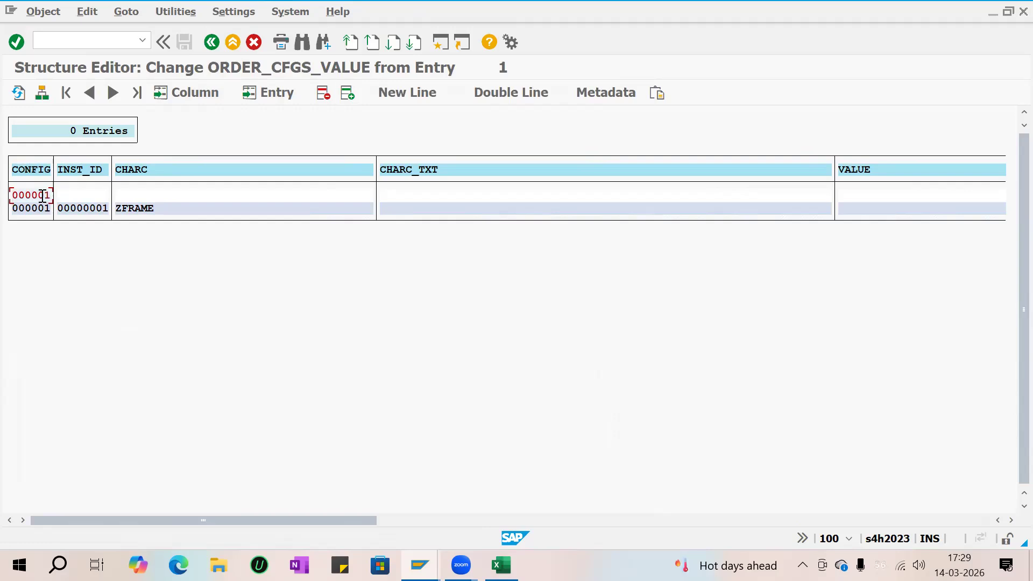
key("Tab")
type("0000000")
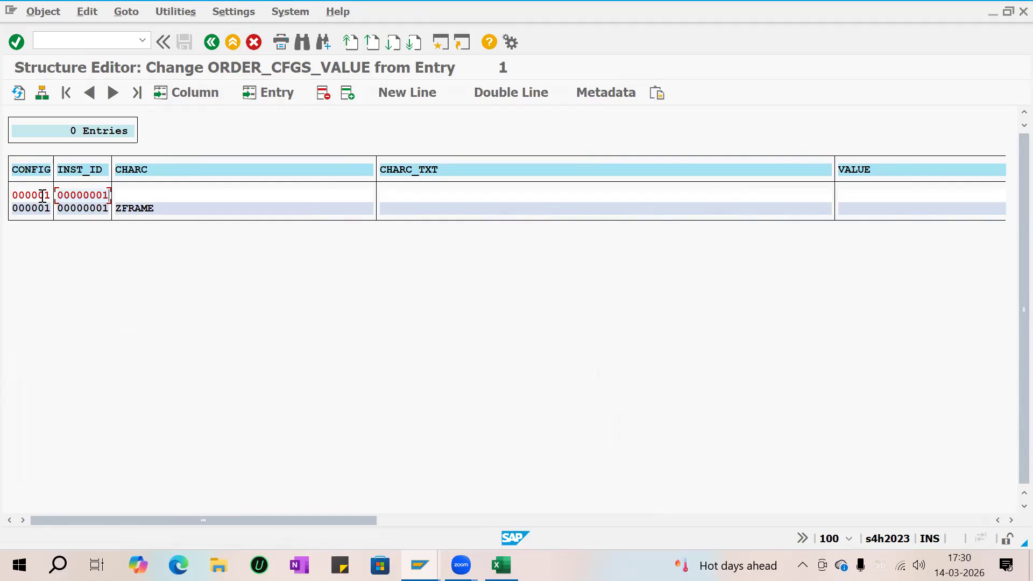
key("Tab")
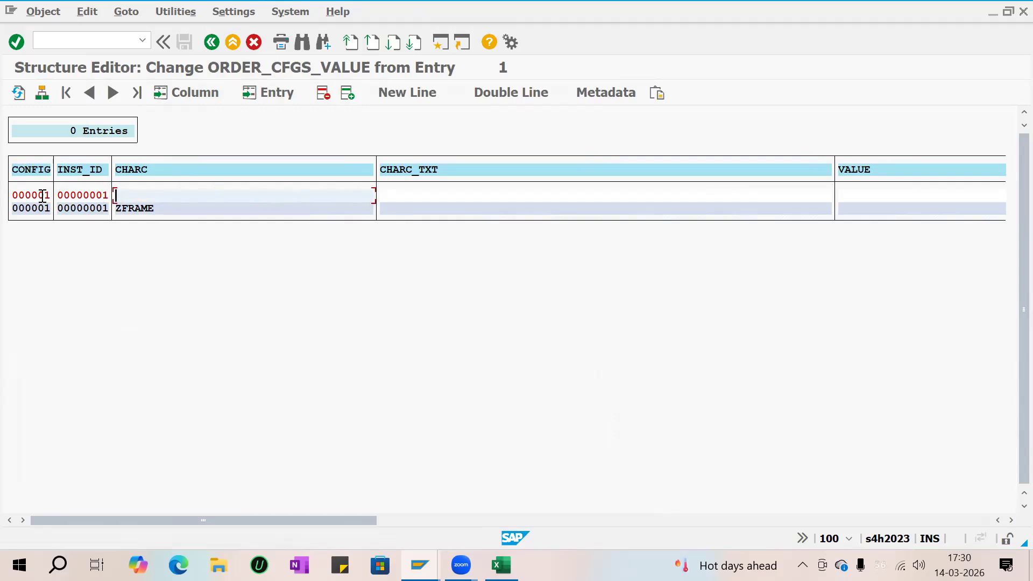
Step: Copy the characteristic name ZBRAKES from the displayed class into CHARC of the new ORDER_CFGS_VALUE line
type("ZFRAME")
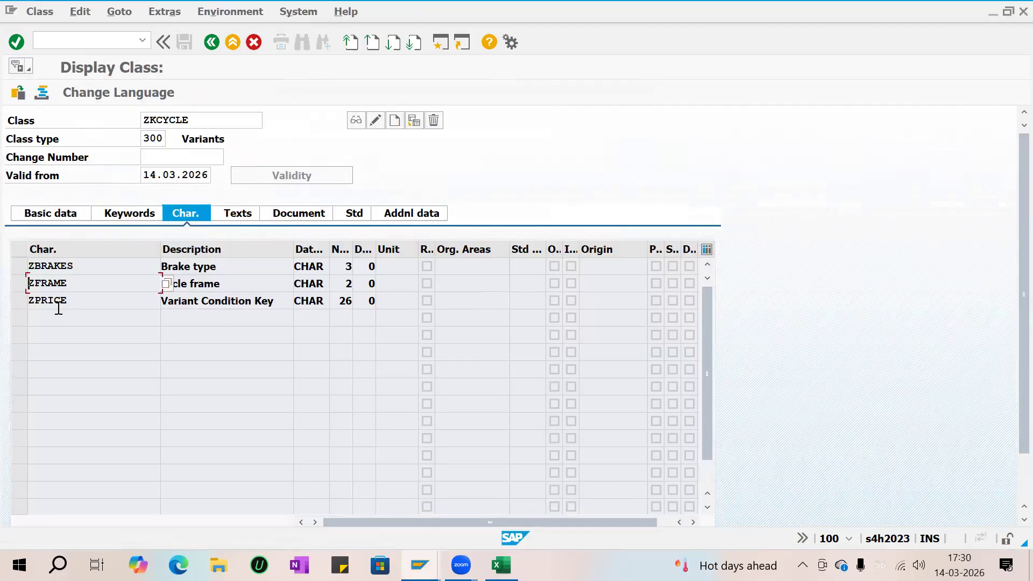
left_click_drag(9, 275, 2, 272)
key("ctrl+c")
left_click(3, 274)
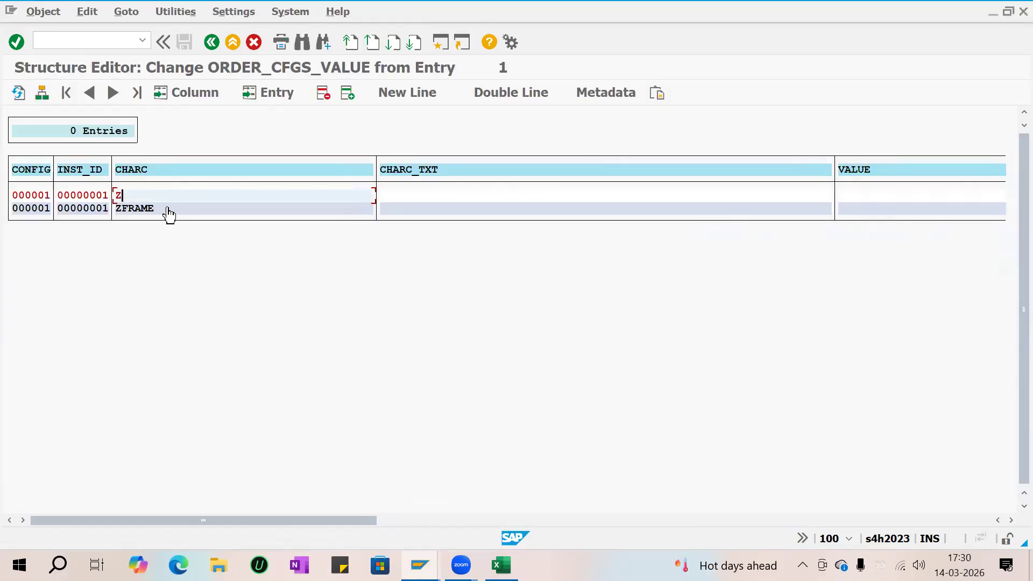
key("BackSpace")
key("ctrl+v")
key("Tab")
key("Tab")
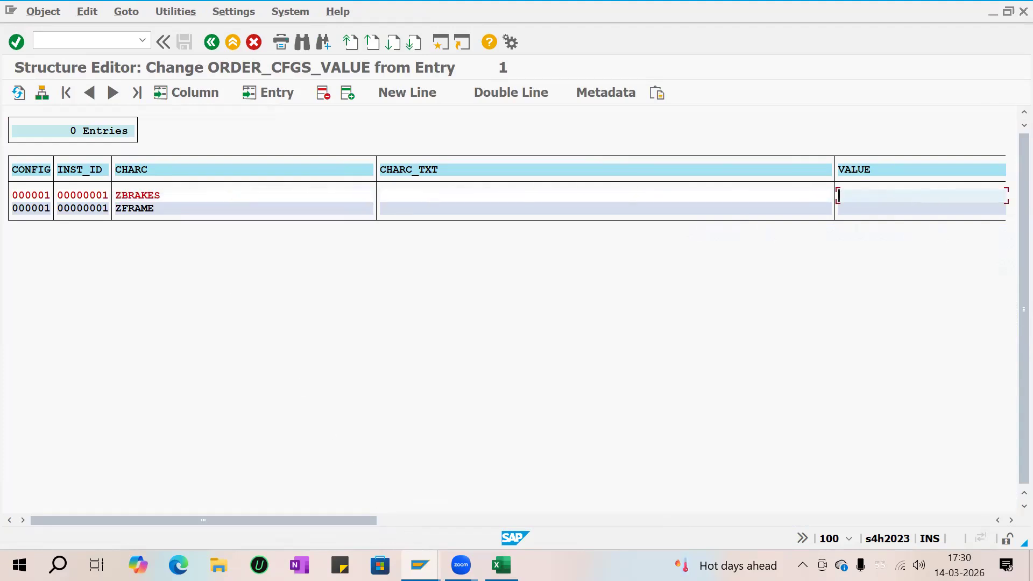
Step: In the class display window, run VA03 for the proposed sales order and display the configuration of item 10
left_click(421, 565)
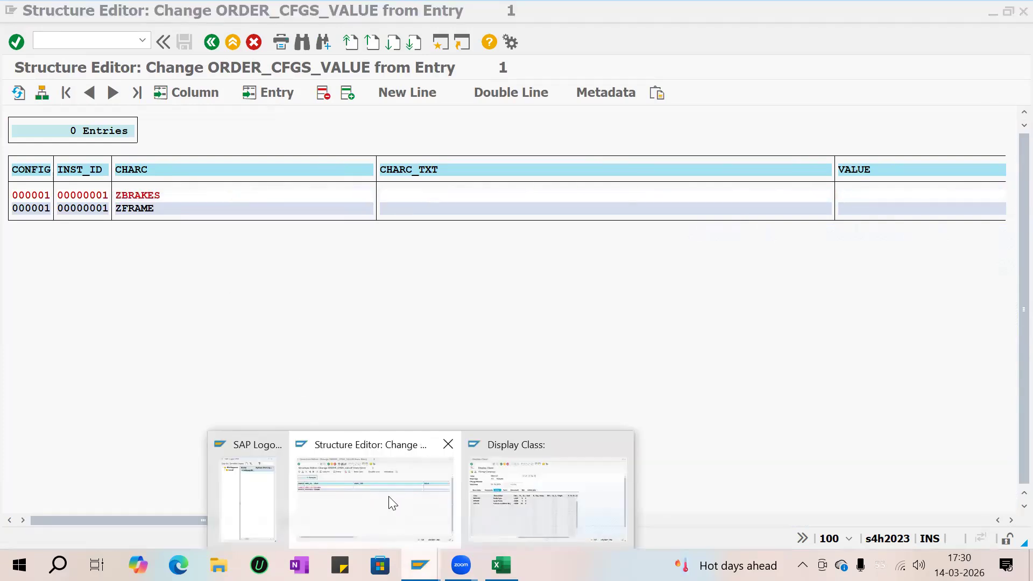
left_click(493, 478)
left_click(63, 39)
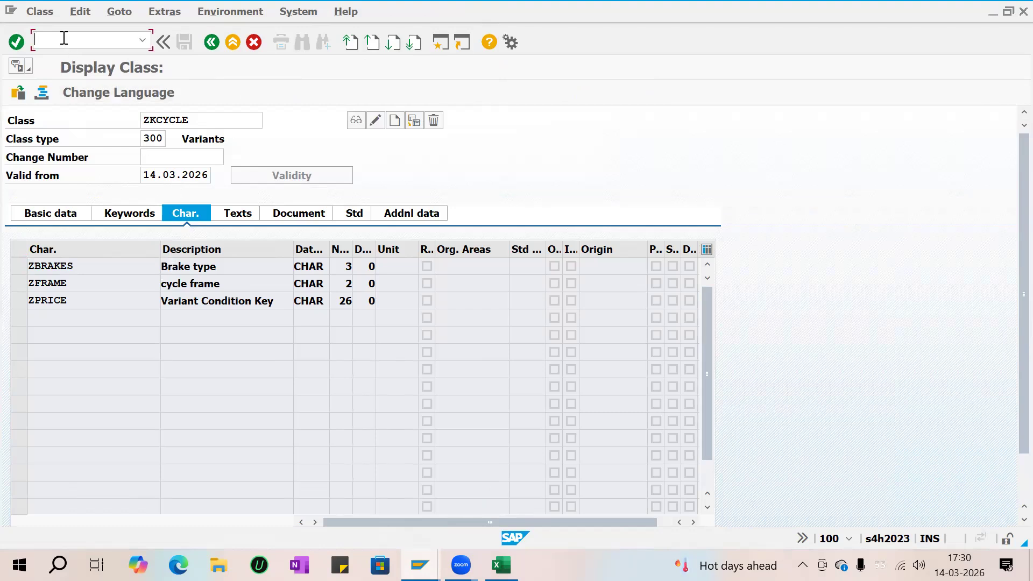
type("/NVA03")
key("Return")
key("Return")
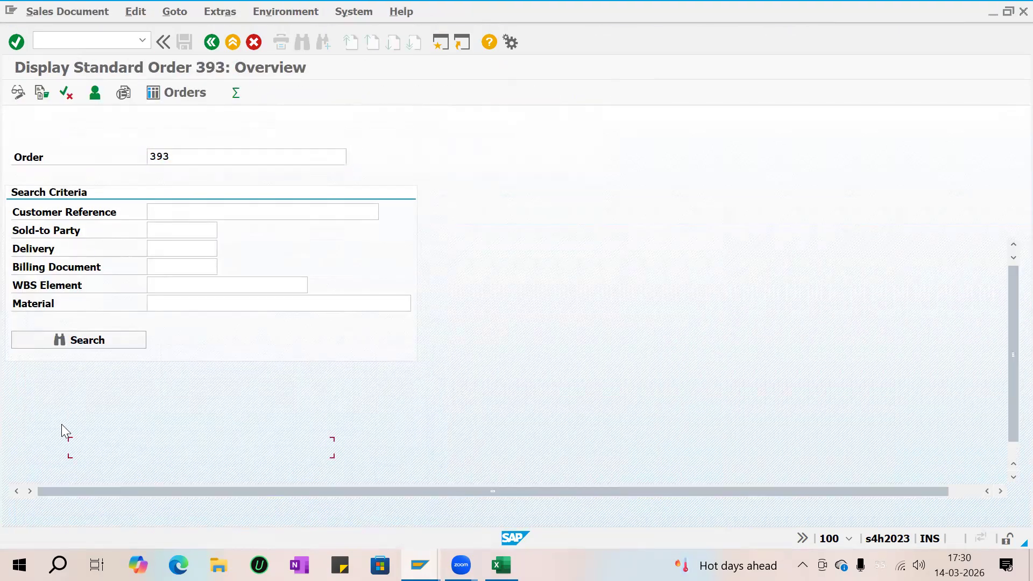
left_click(22, 446)
left_click(279, 395)
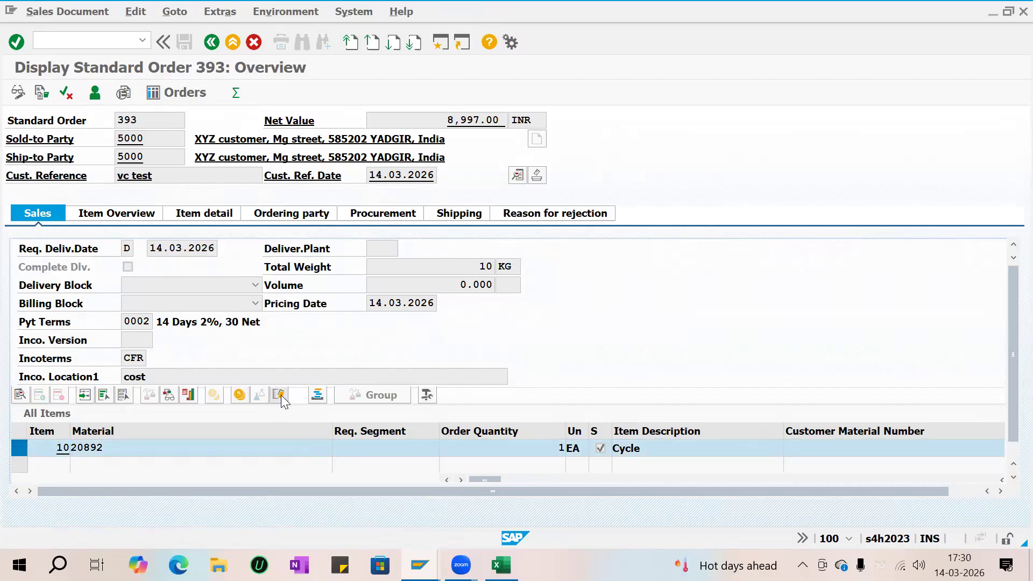
Step: Copy the brake type value SDB from the order's allowed values into VALUE of the ZBRAKES line
left_click(330, 249)
left_click(434, 248)
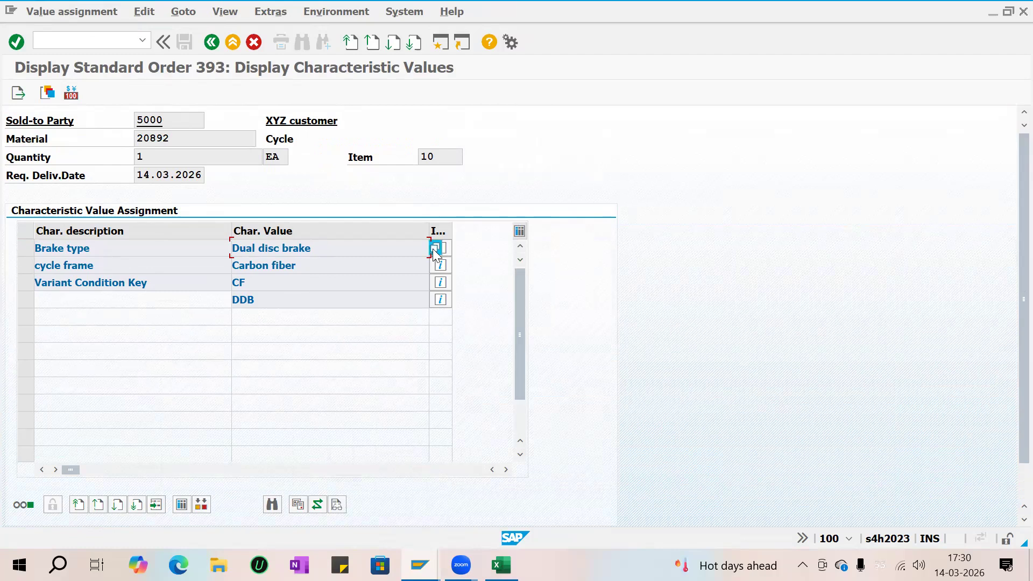
double_click(73, 320)
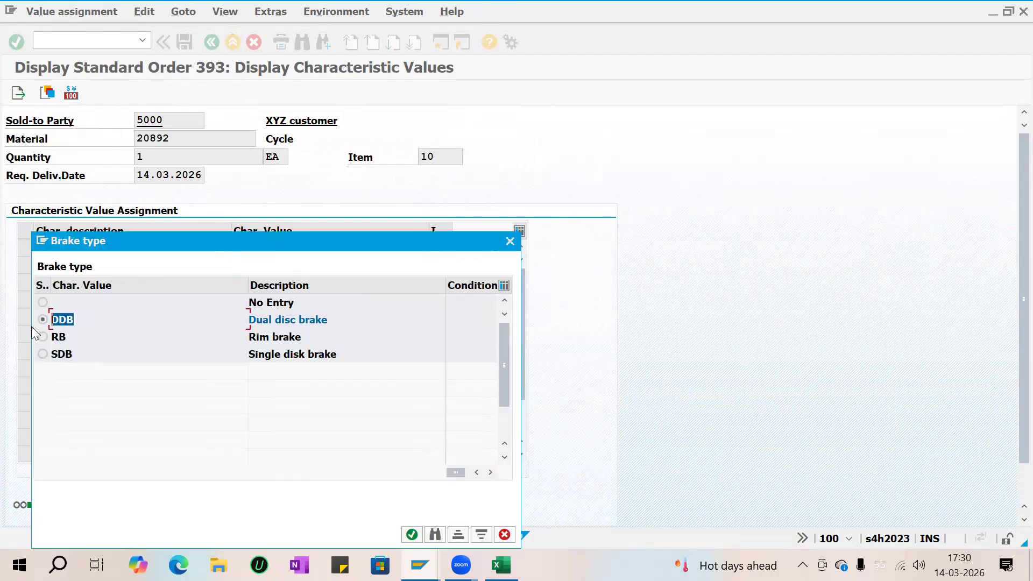
double_click(70, 355)
key("ctrl+c")
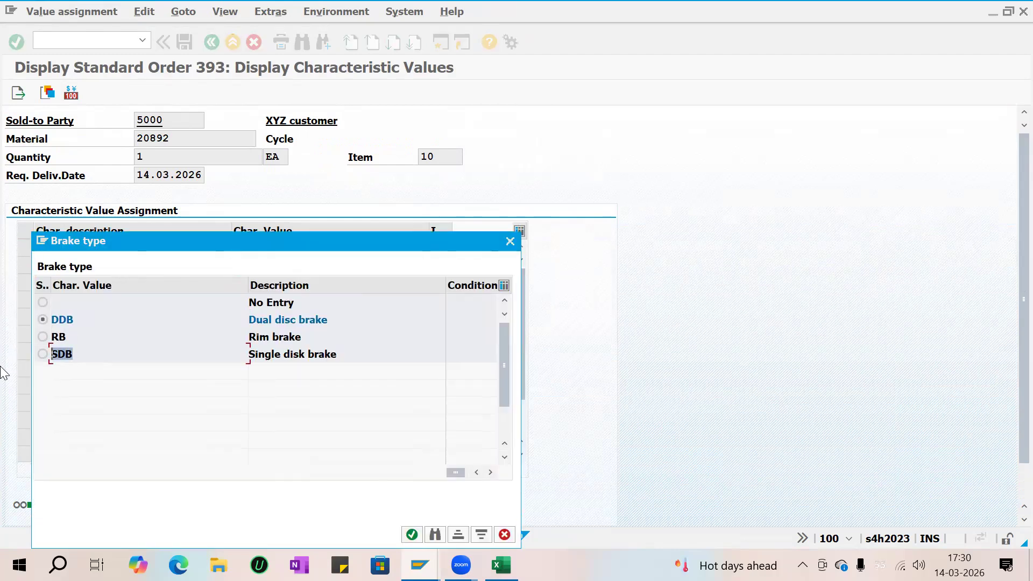
left_click(4, 373)
key("alt+Tab")
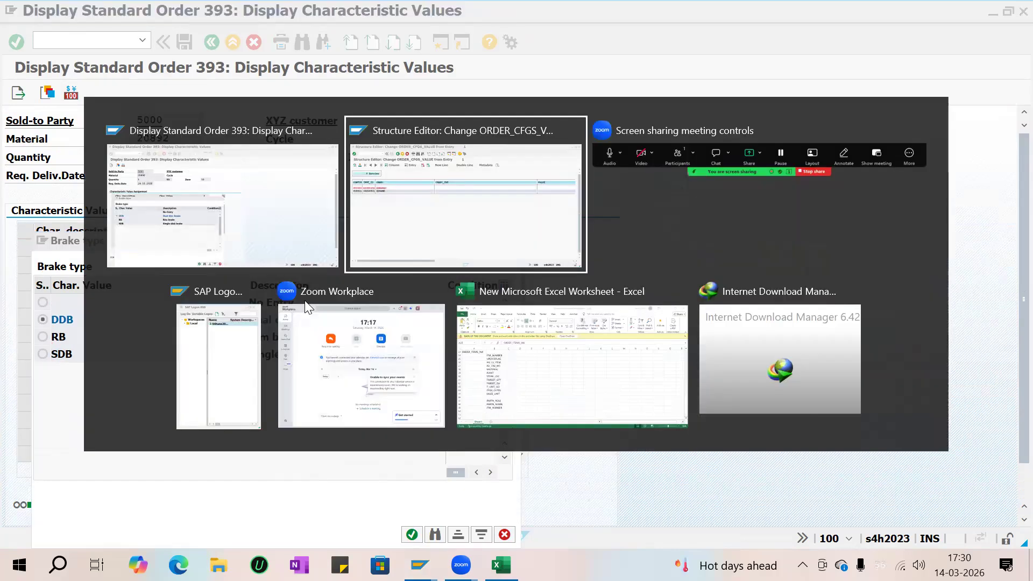
key("ctrl+v")
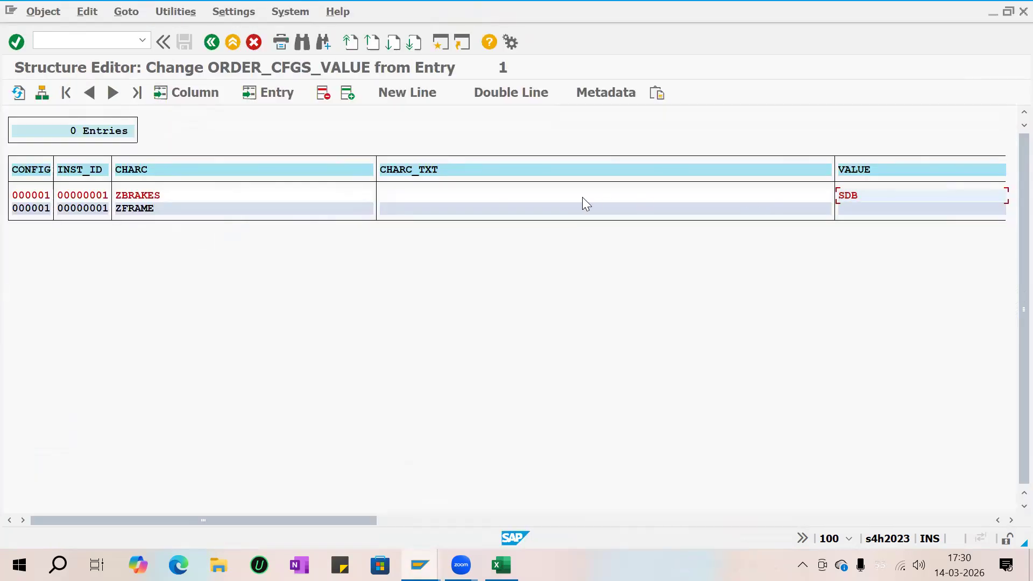
Step: Copy the cycle frame value CF from the order's allowed values into VALUE of the ZFRAME line
key("alt+Tab")
key("Escape")
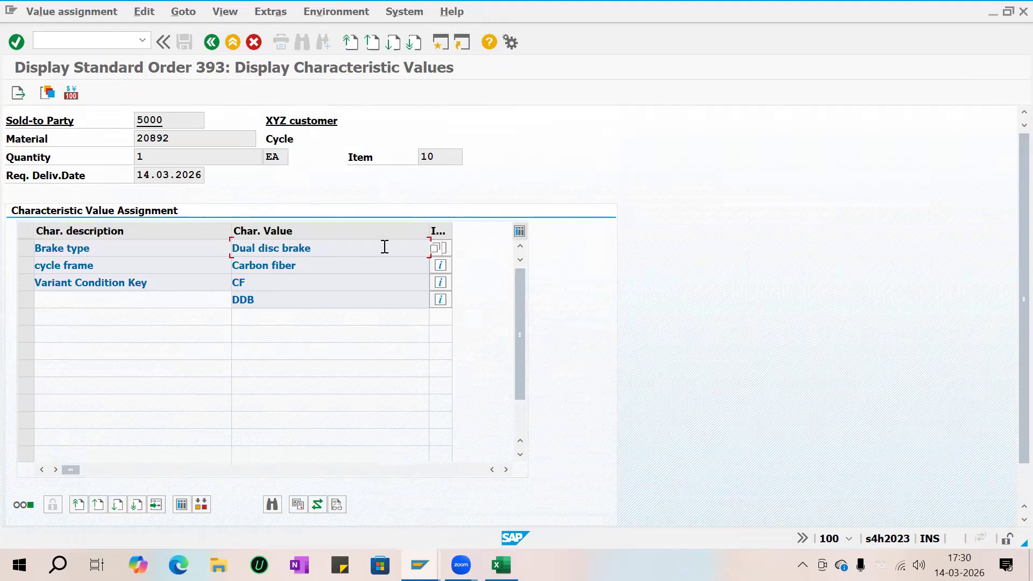
left_click(357, 265)
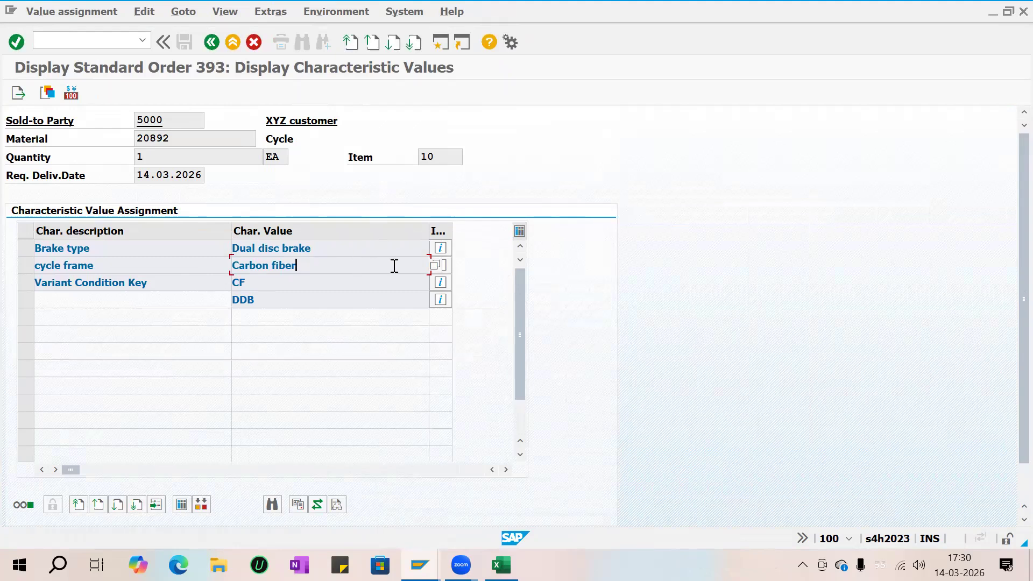
left_click(435, 266)
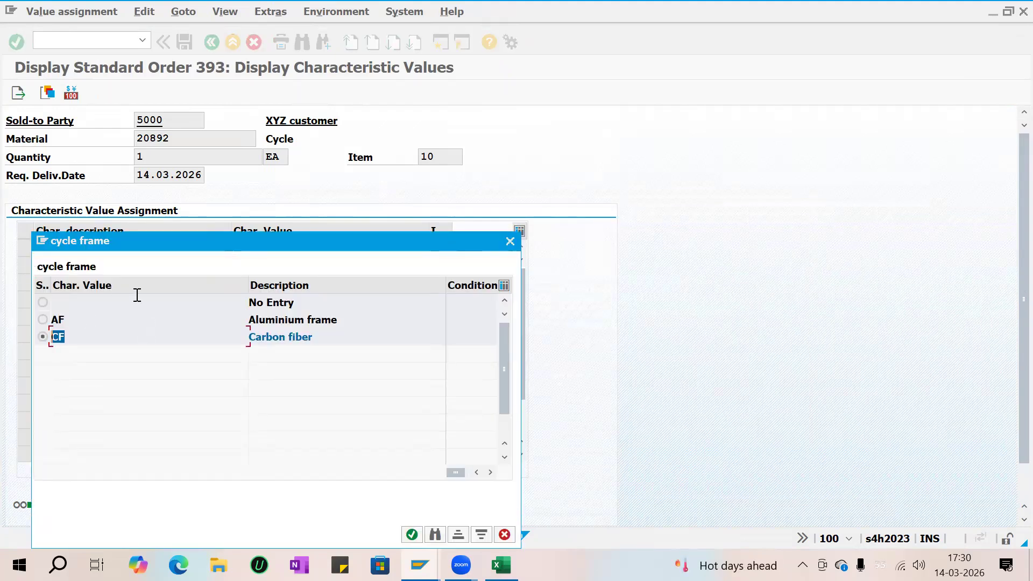
left_click_drag(91, 338, 18, 347)
key("ctrl+c")
left_click(19, 347)
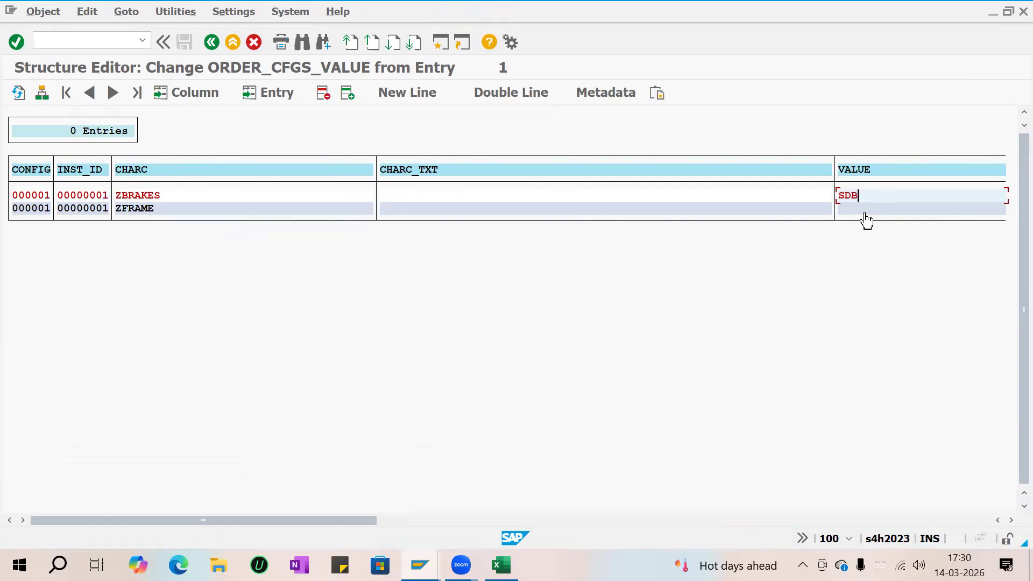
left_click(866, 212)
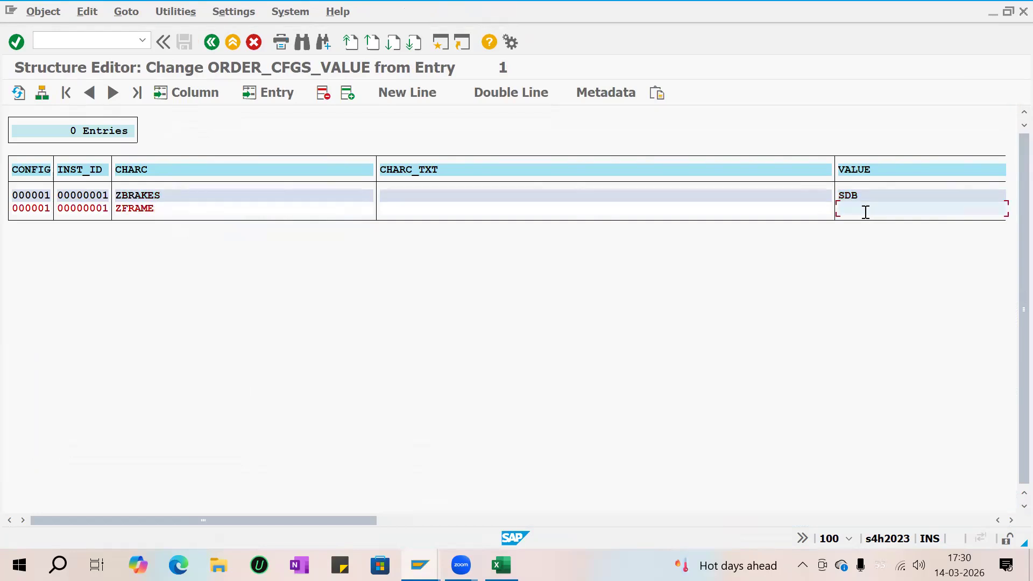
key("ctrl+v")
Step: Return to the function module test screen and save the test data with the comment VCTEST
left_click(210, 46)
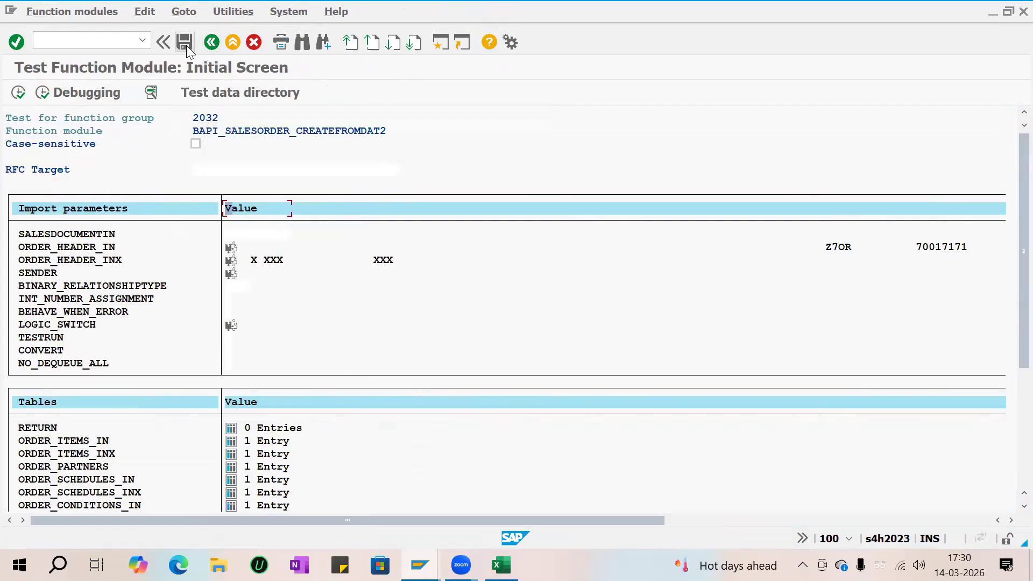
left_click(186, 45)
type("VC")
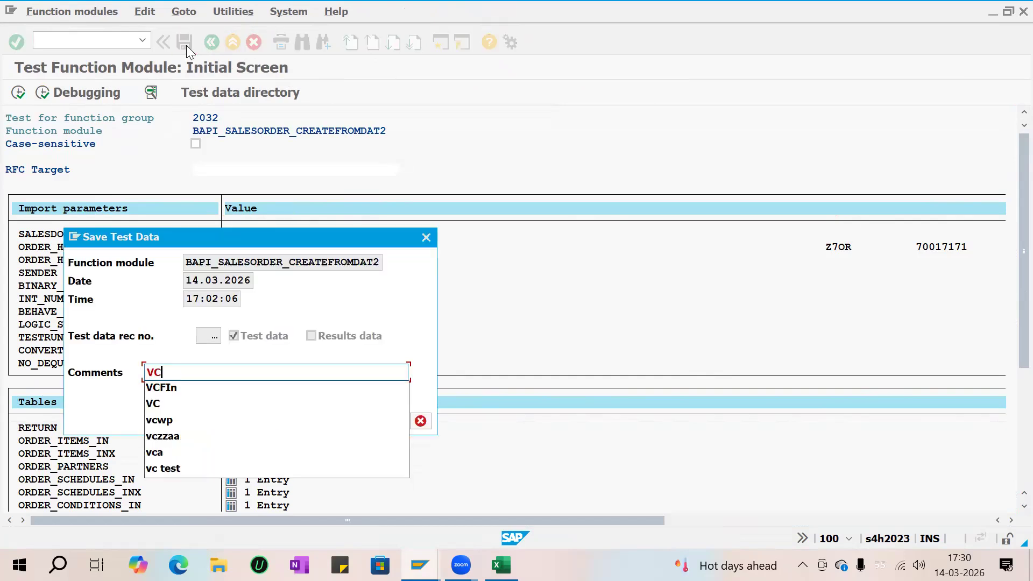
type("TEST")
key("Return")
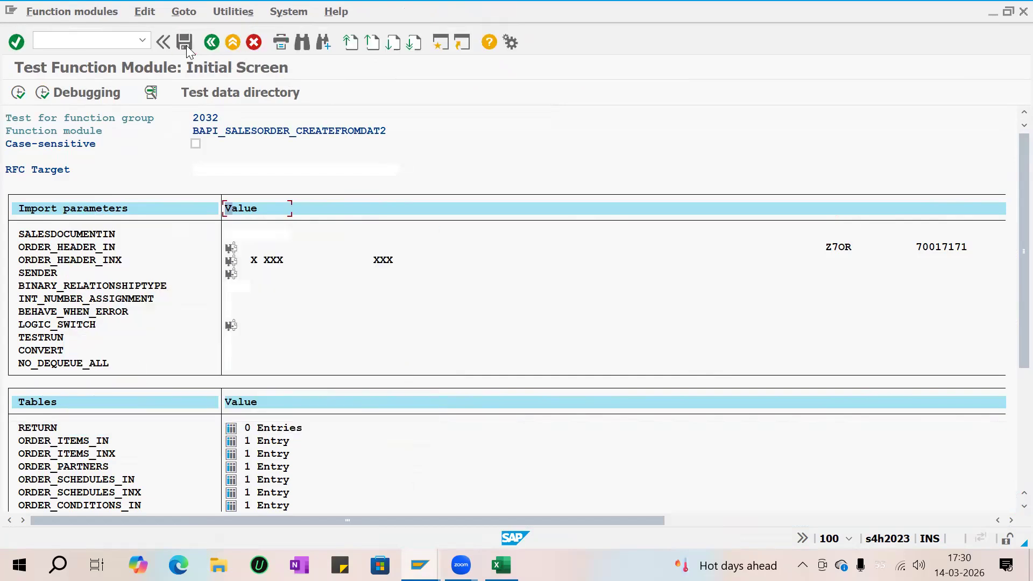
Step: Execute BAPI_SALESORDER_CREATEFROMDAT2, check the messages in the RETURN result table and go back to the result screen
left_click(19, 94)
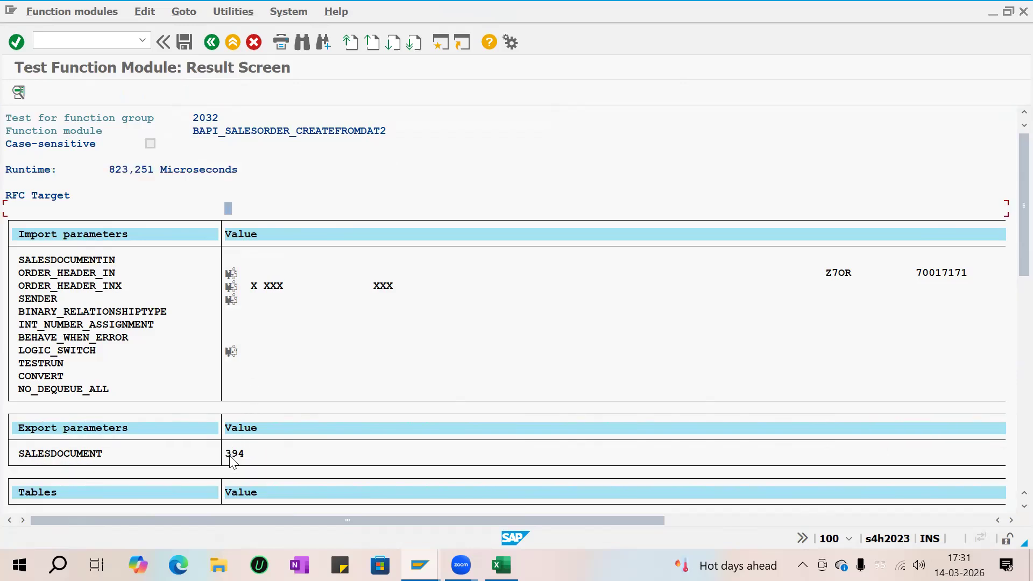
left_click_drag(1012, 190, 1014, 255)
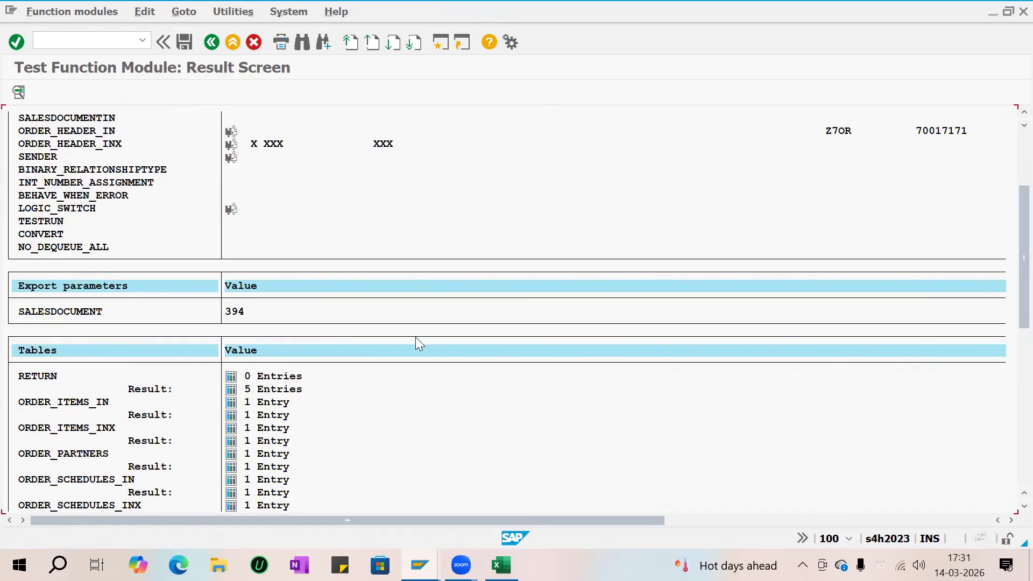
left_click(230, 389)
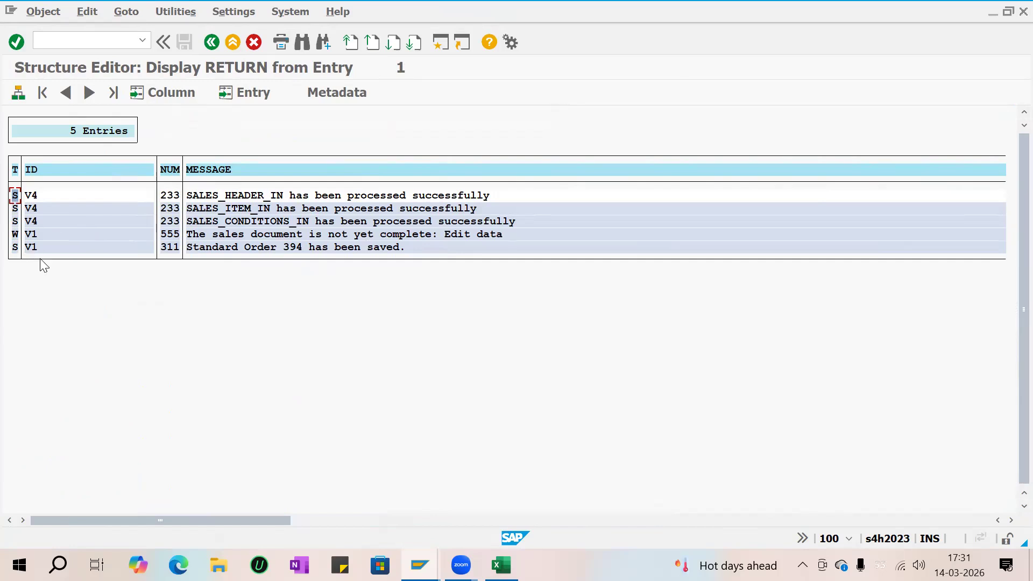
left_click(211, 43)
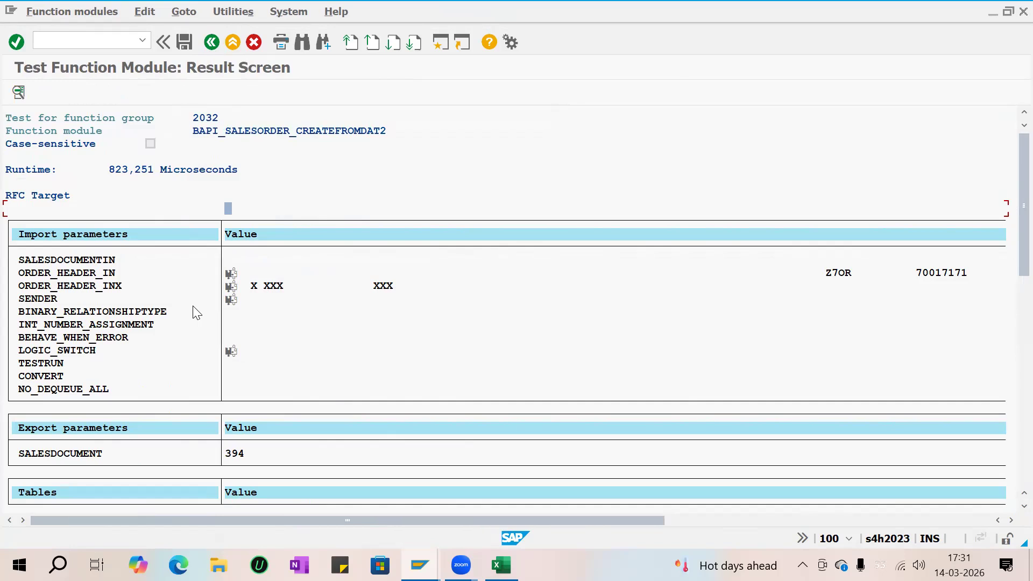
Step: Leave the result and test screens to return to the Function Builder initial screen
left_click(791, 83)
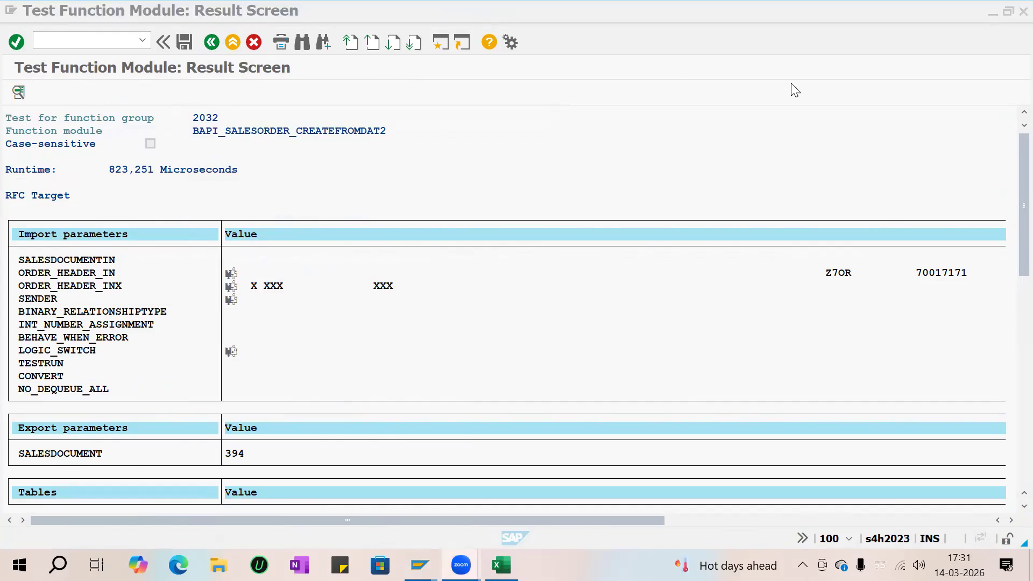
key("F3")
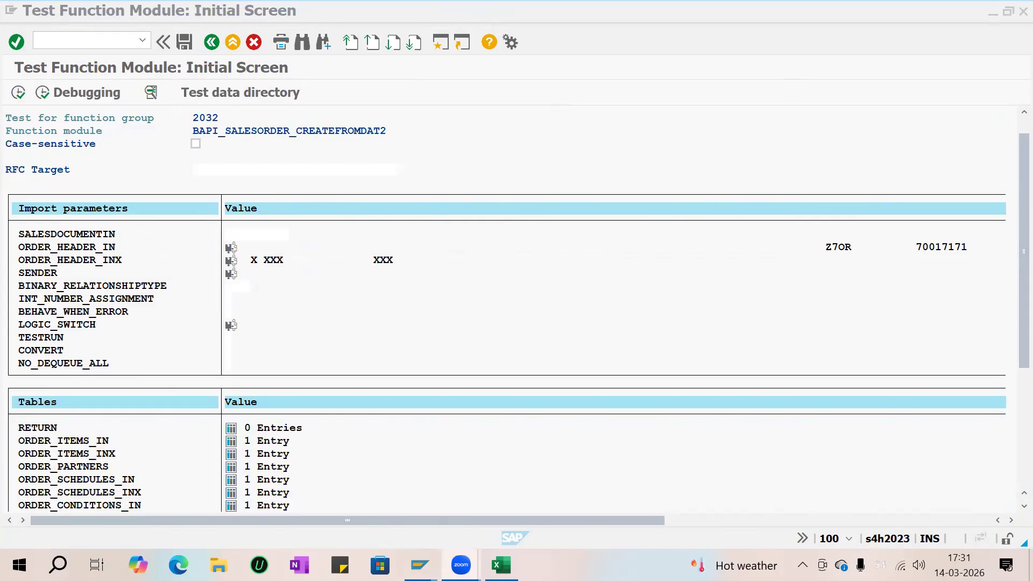
left_click(548, 148)
left_click(127, 46)
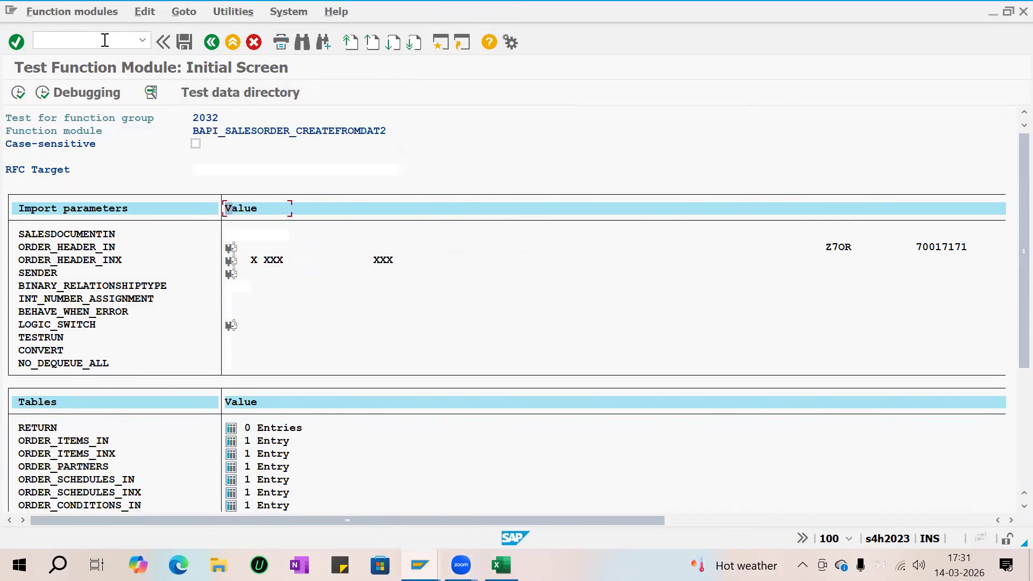
left_click(215, 46)
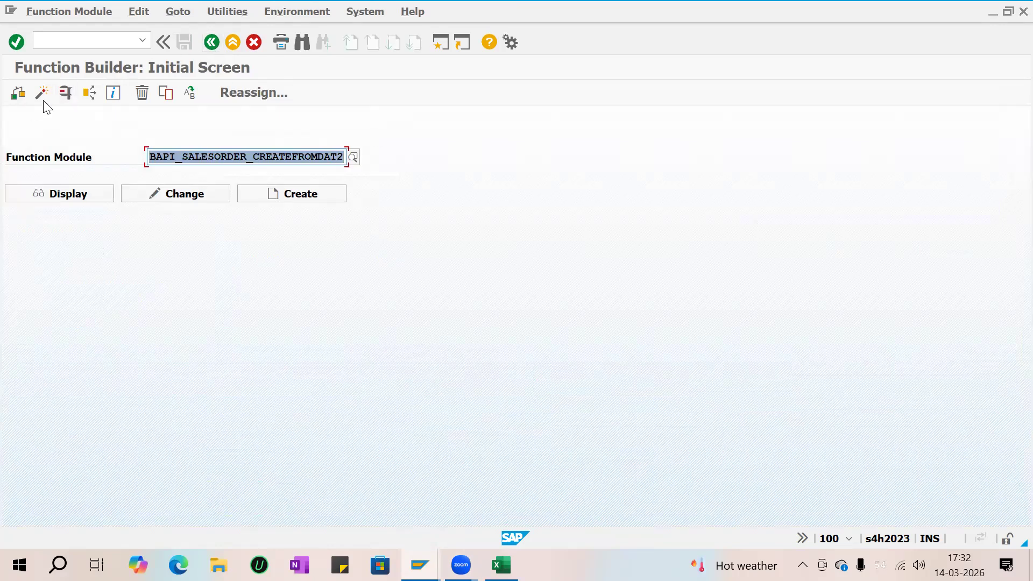
Step: Open the test sequence selection for BAPI_SALESORDER_CREATEFROMDAT2 from the Function Builder
left_click(82, 13)
mouse_move(76, 120)
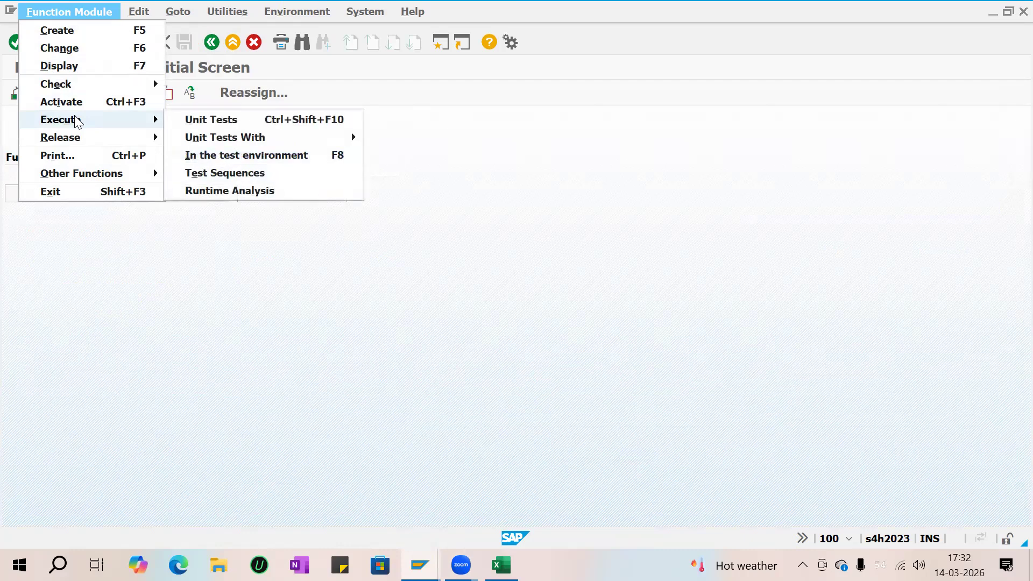
left_click(228, 168)
key("Down")
key("Return")
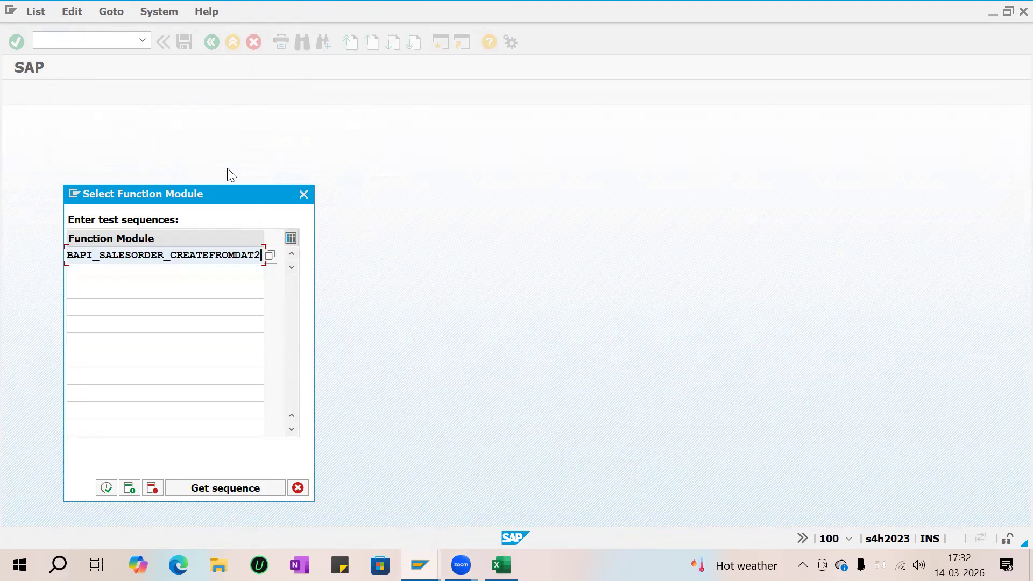
Step: Add bapI_transaction_commit as the second function module and start the test sequence
key("Down")
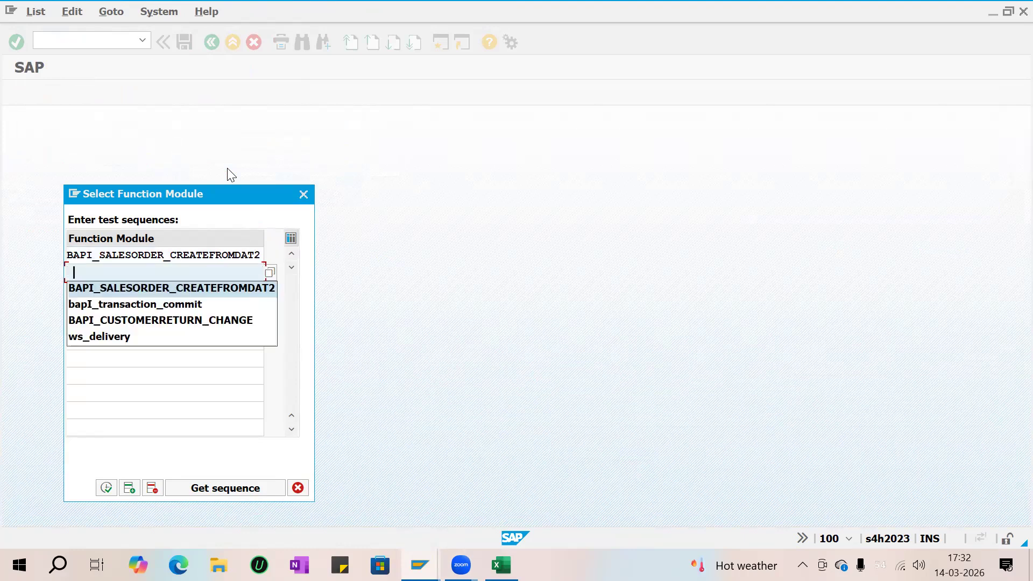
key("Down")
key("Return")
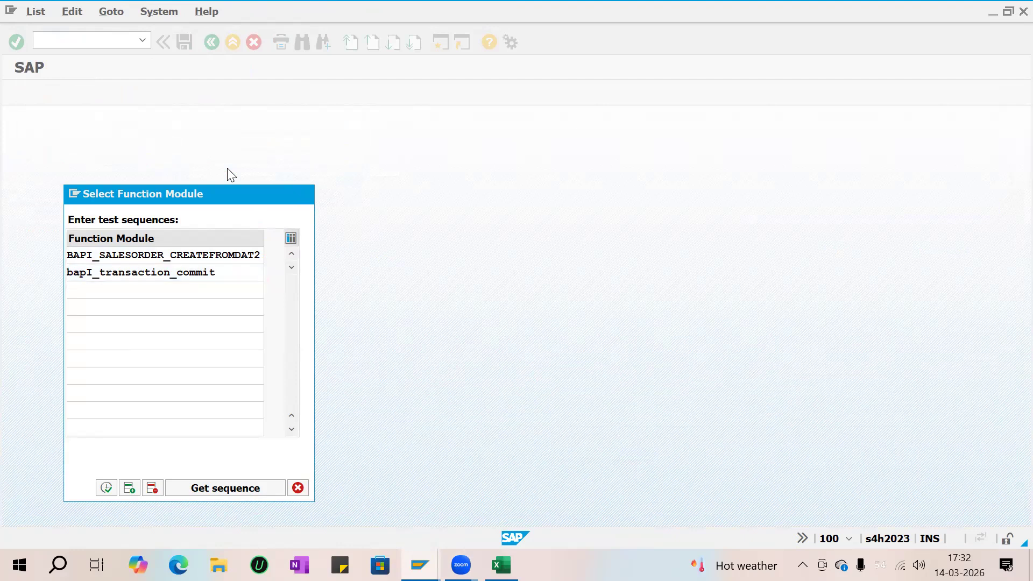
key("Return")
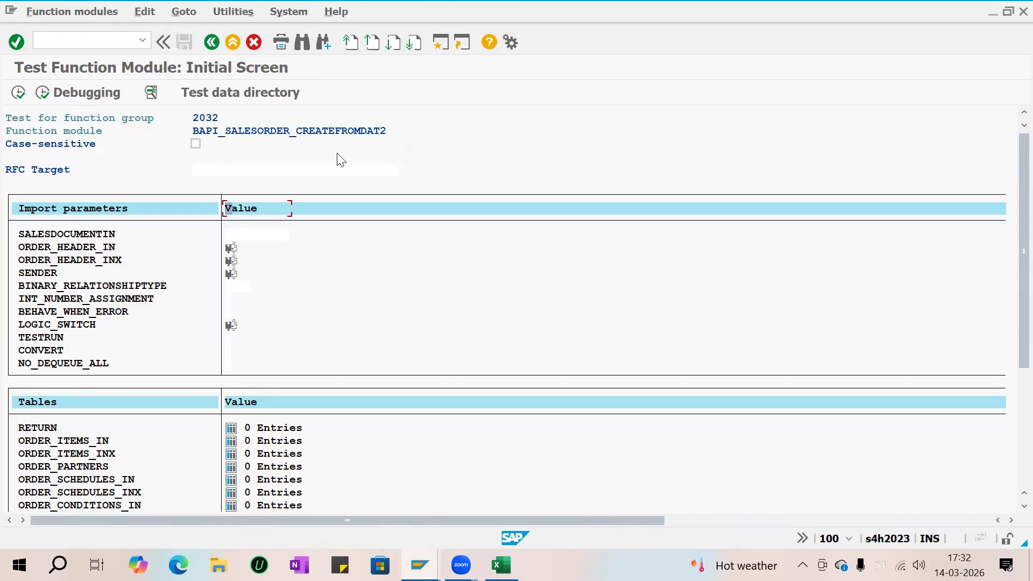
Step: Load the saved VCTEST test data for BAPI_SALESORDER_CREATEFROMDAT2 and execute the function module
left_click(240, 94)
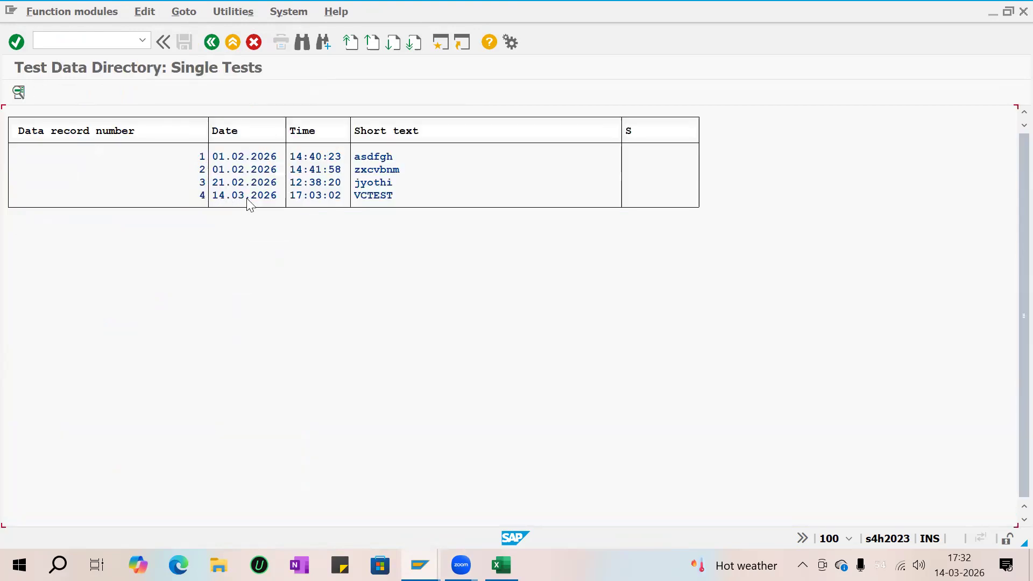
left_click(229, 197)
double_click(229, 196)
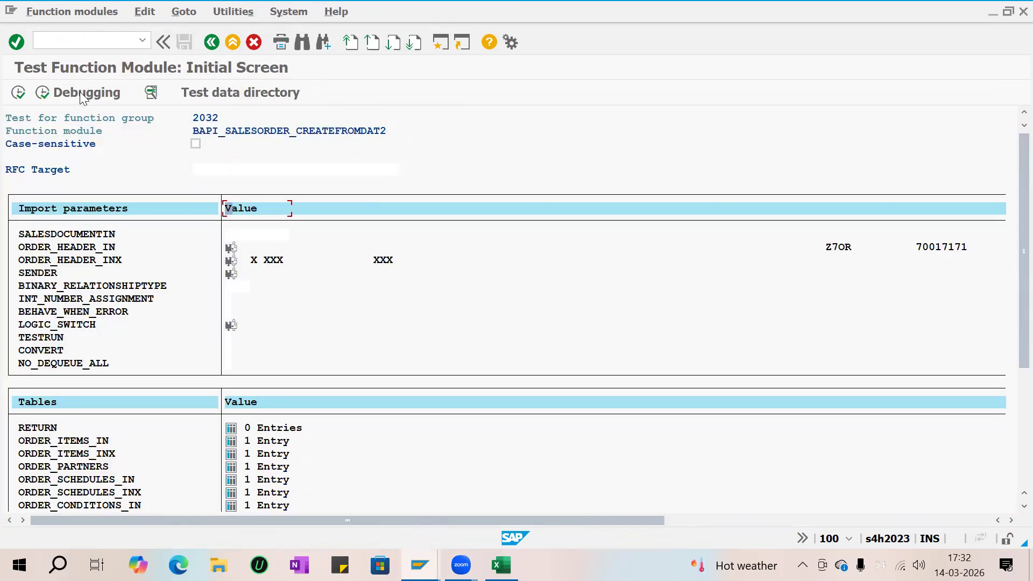
left_click(18, 92)
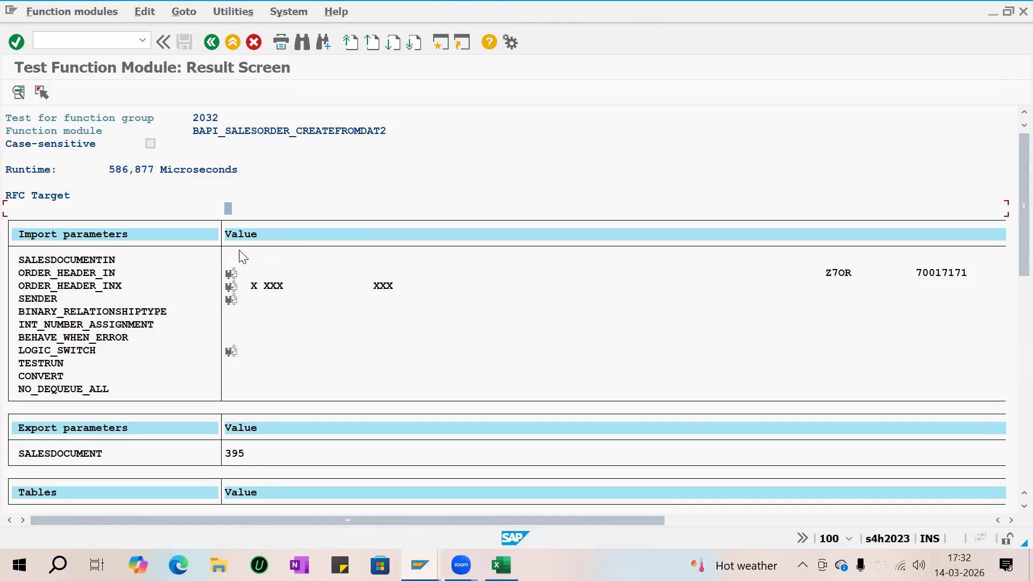
Step: Continue the sequence to BAPI_TRANSACTION_COMMIT and execute it with WAIT set to X
left_click(211, 47)
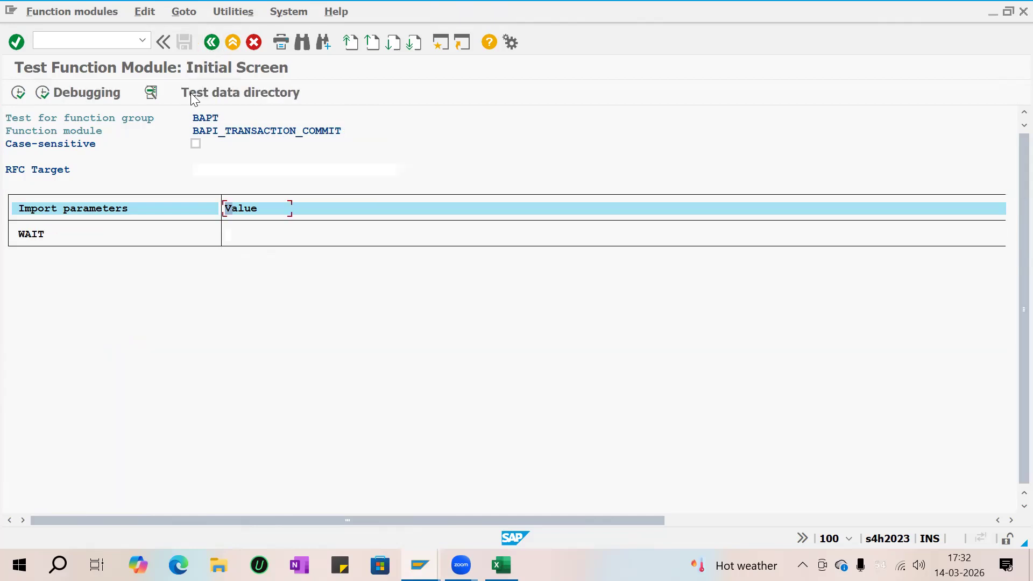
left_click(230, 236)
left_click(18, 92)
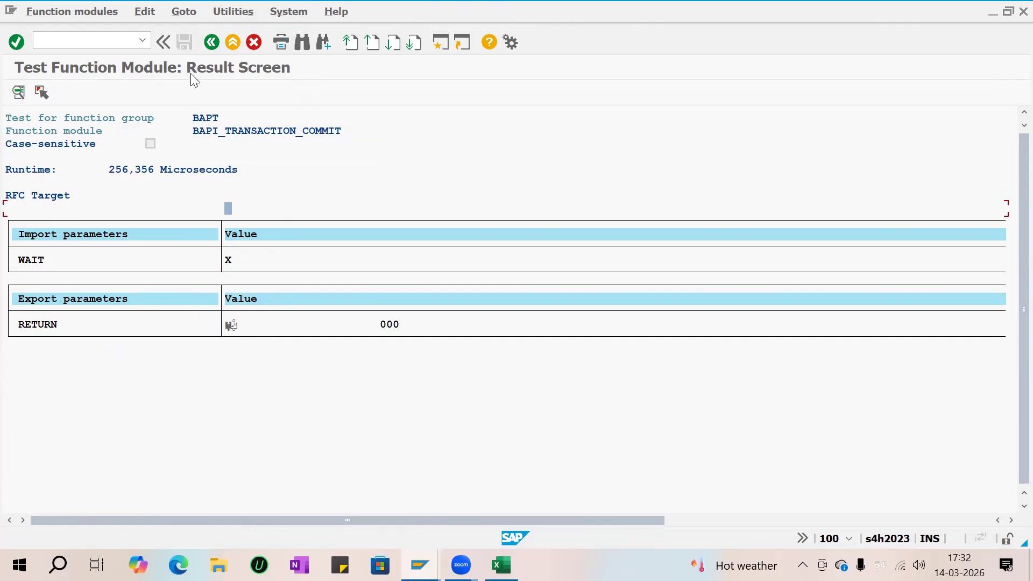
Step: Display the sales order created by the BAPI using transaction VA03 in a new session
left_click(87, 39)
type("/OVA03")
key("Return")
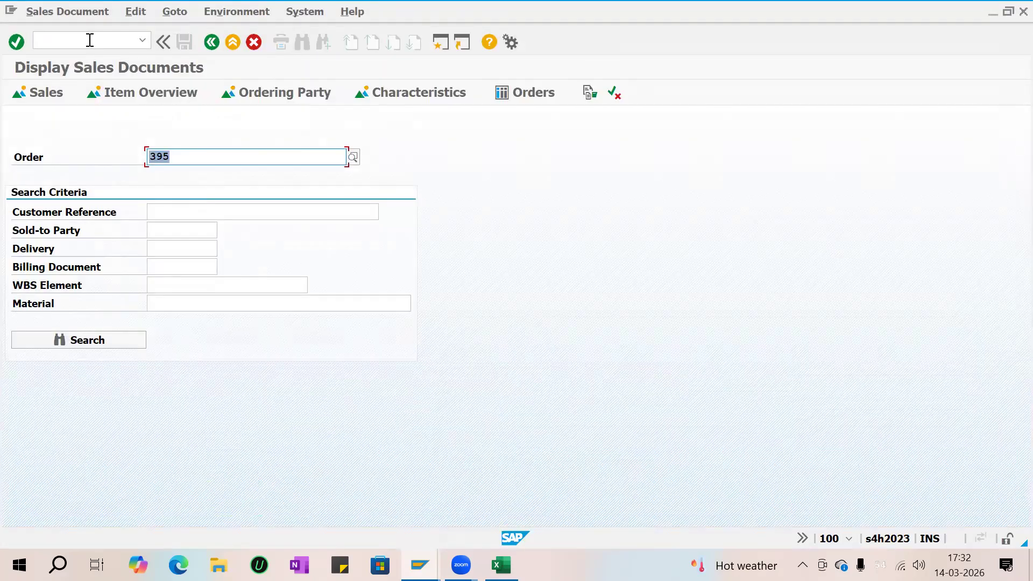
key("Return")
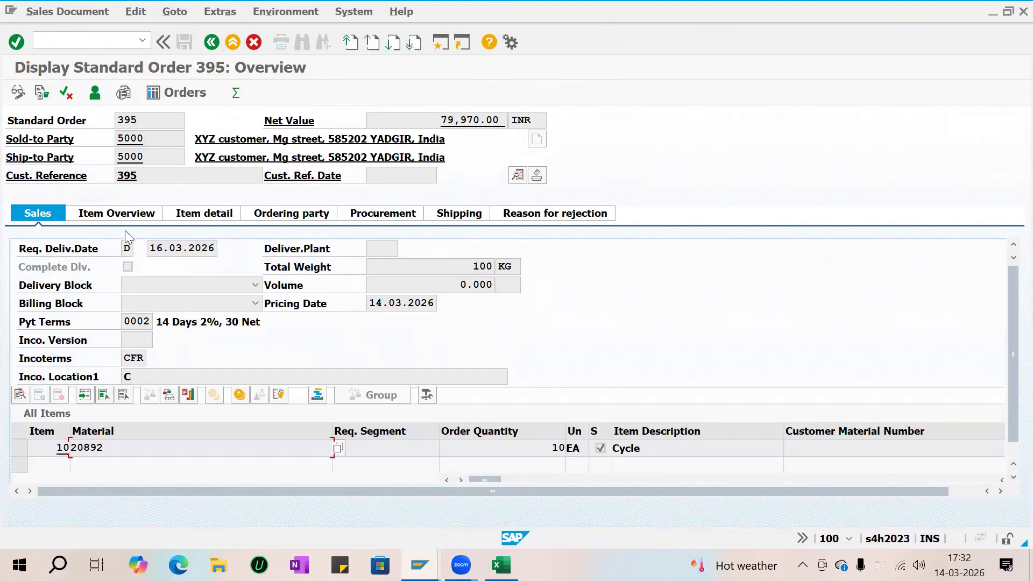
Step: Show the order's item overview and open the configuration characteristics of item 10, the Cycle material
left_click(121, 217)
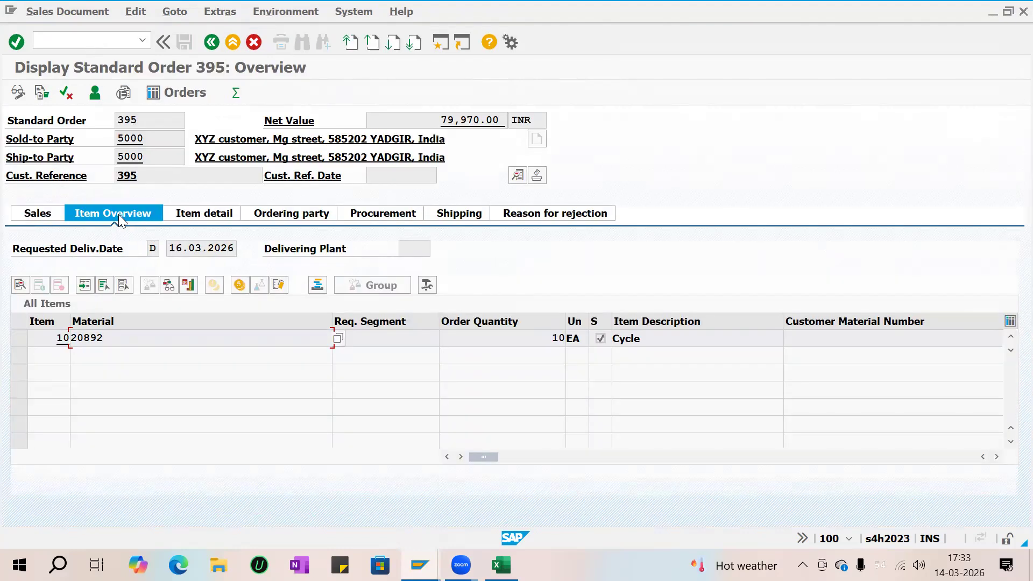
left_click_drag(106, 338, 65, 341)
left_click(528, 340)
left_click(18, 337)
left_click(280, 286)
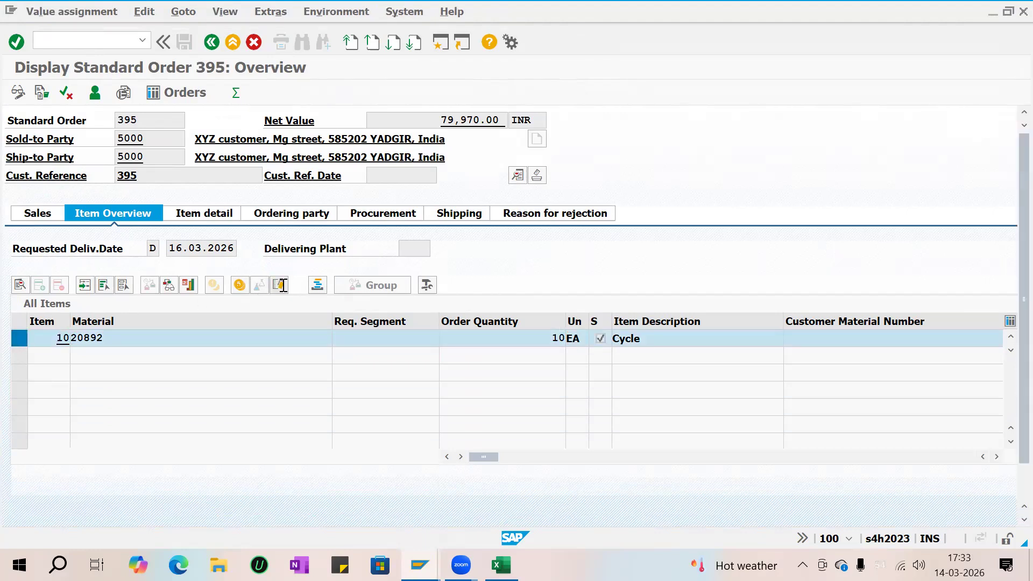
left_click(263, 282)
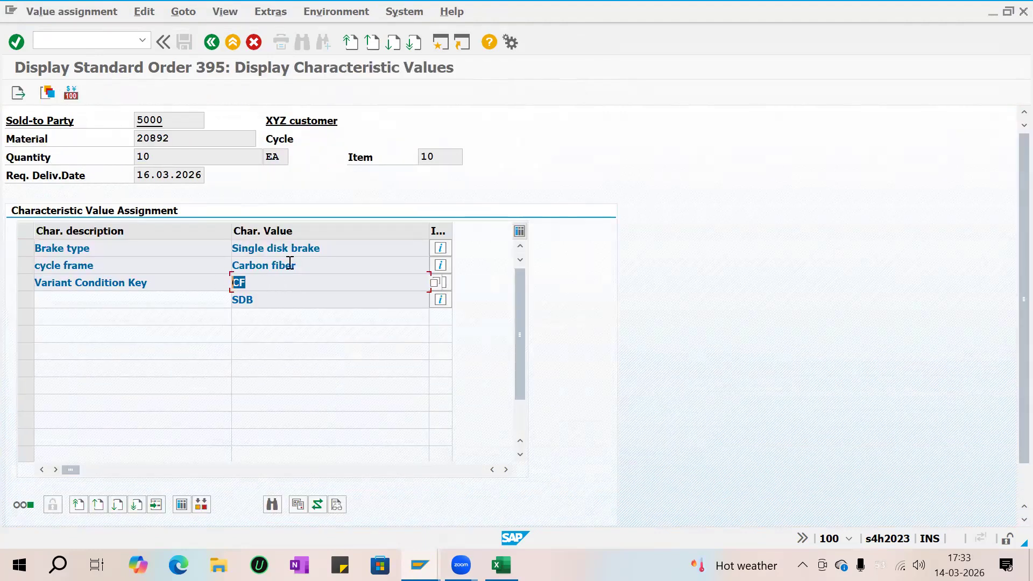
Step: Check the value lists of the Brake type and cycle frame characteristics and return to the order overview
left_click(441, 247)
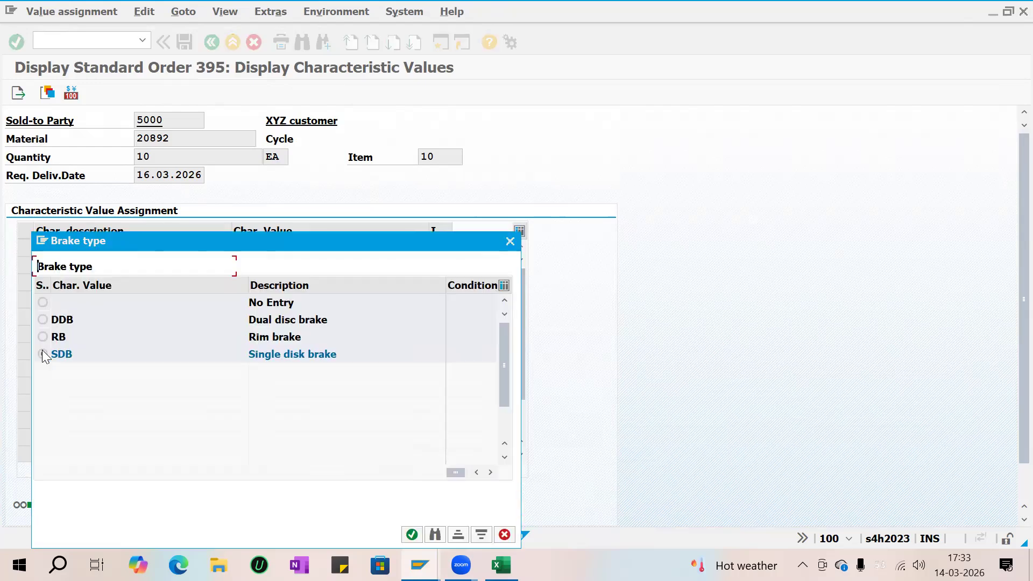
left_click(412, 535)
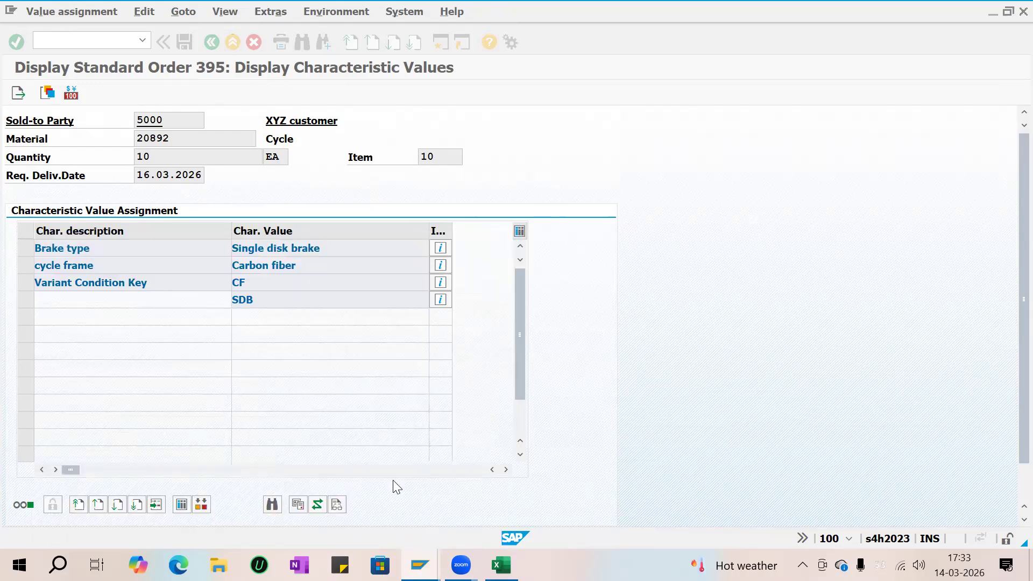
left_click(276, 265)
left_click(431, 262)
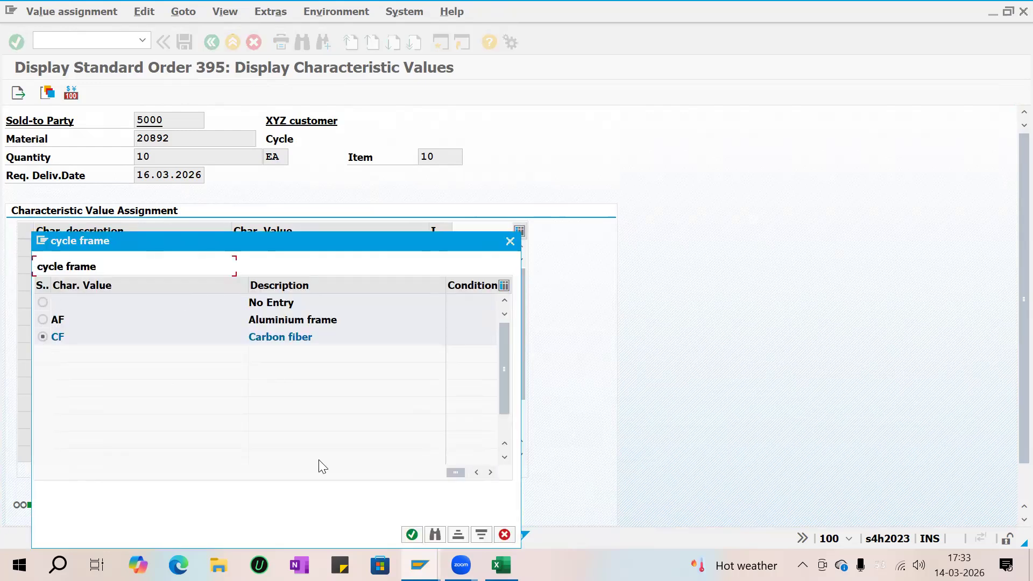
left_click(411, 535)
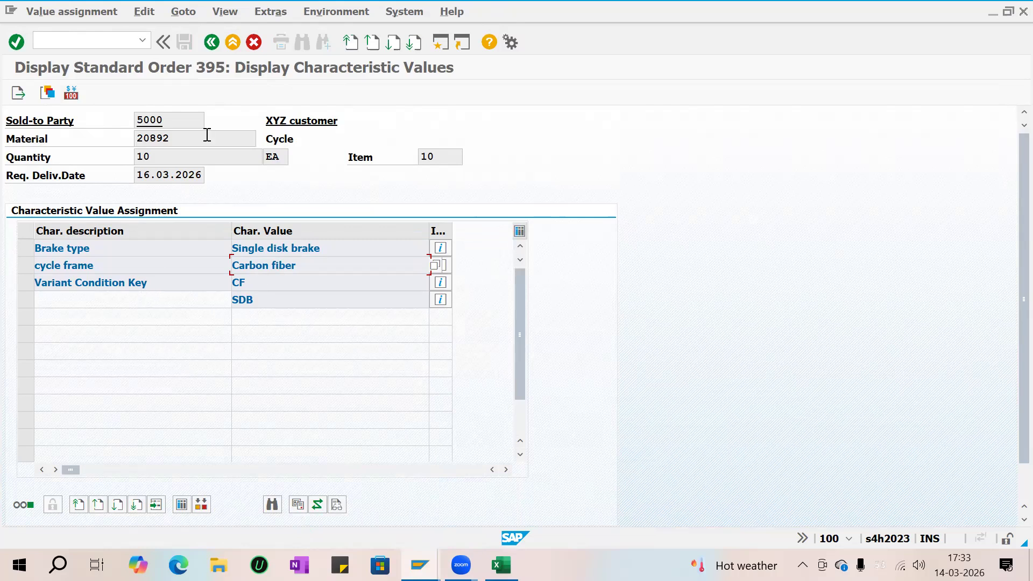
left_click(211, 42)
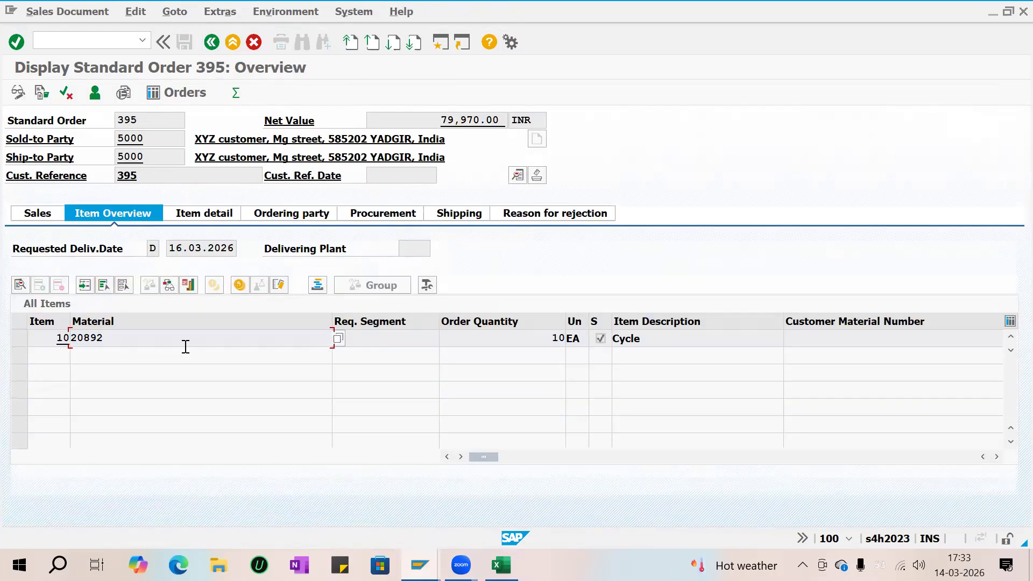
Step: Open the pricing conditions of item 10 and examine the VA00 condition lines for CF and SDB
left_click(19, 340)
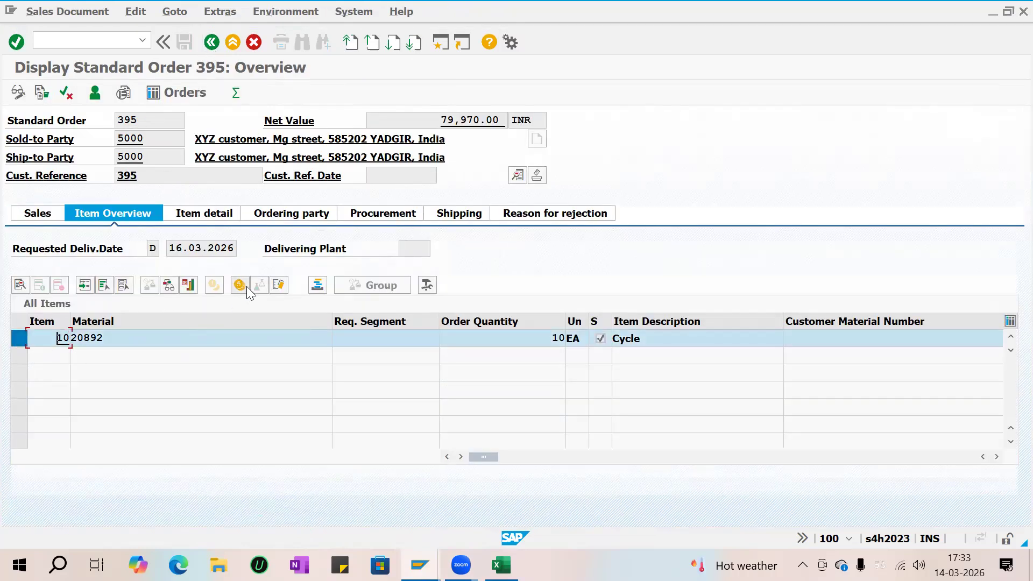
left_click(237, 285)
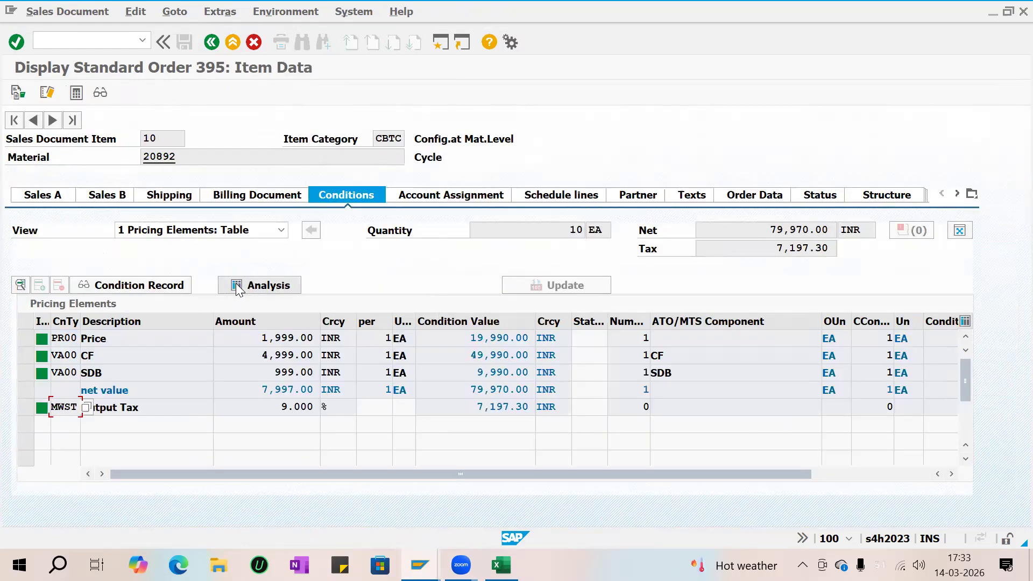
left_click(27, 355)
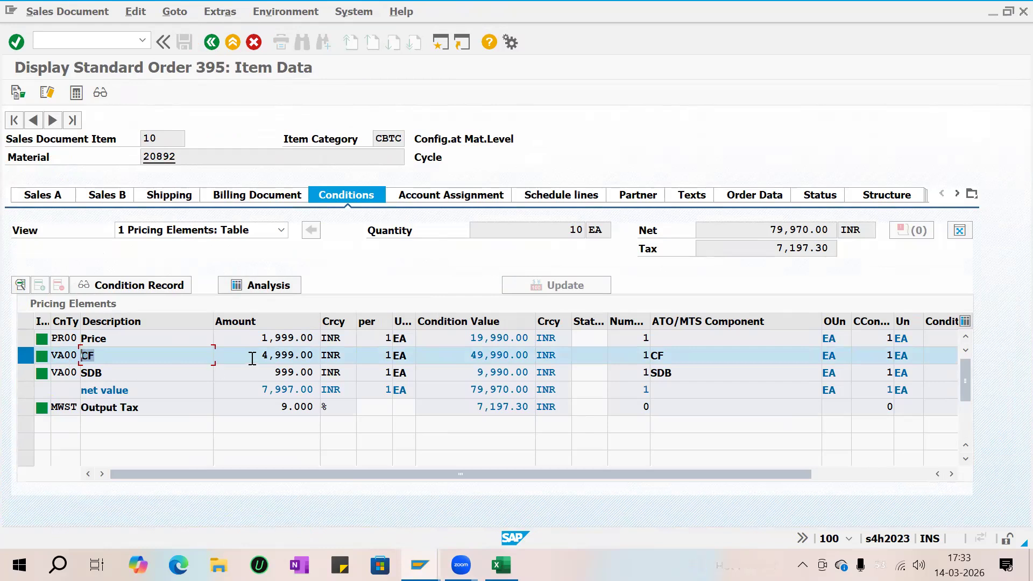
double_click(317, 355)
left_click(39, 358)
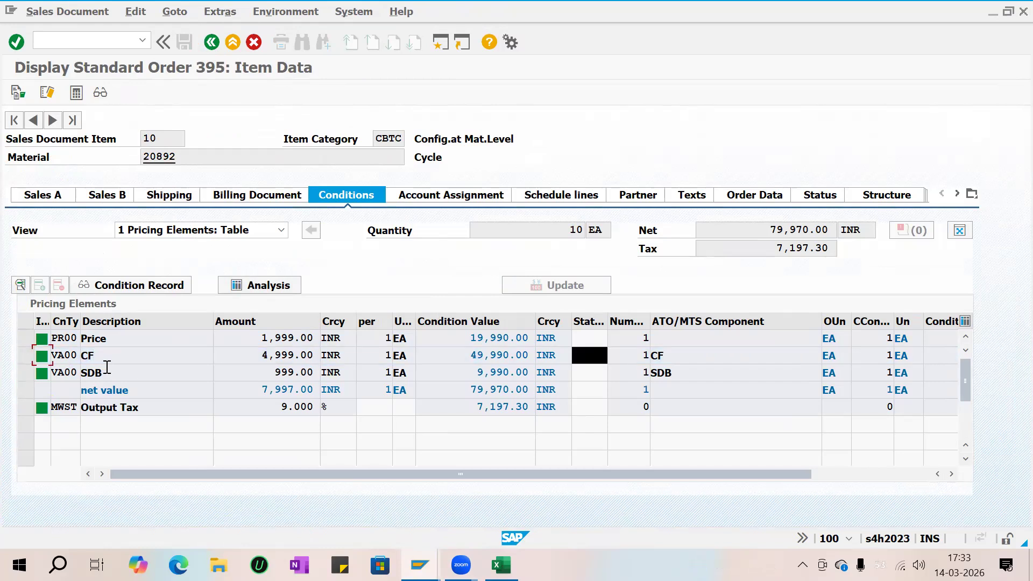
left_click(26, 372)
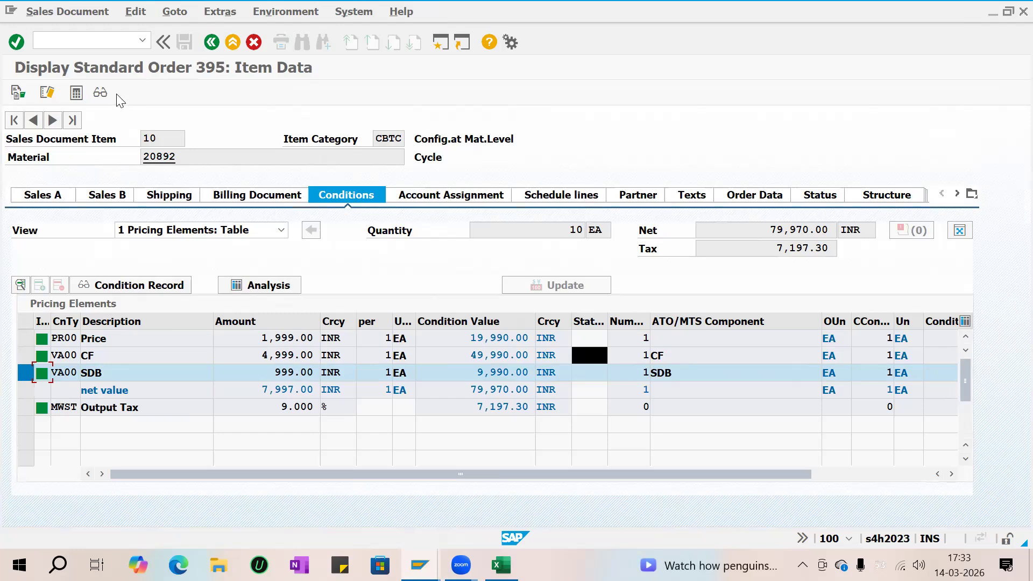
Step: Display the VA00 condition records for sales organization 7001 using transaction VK13 in a new session
type("/OVK13")
key("Return")
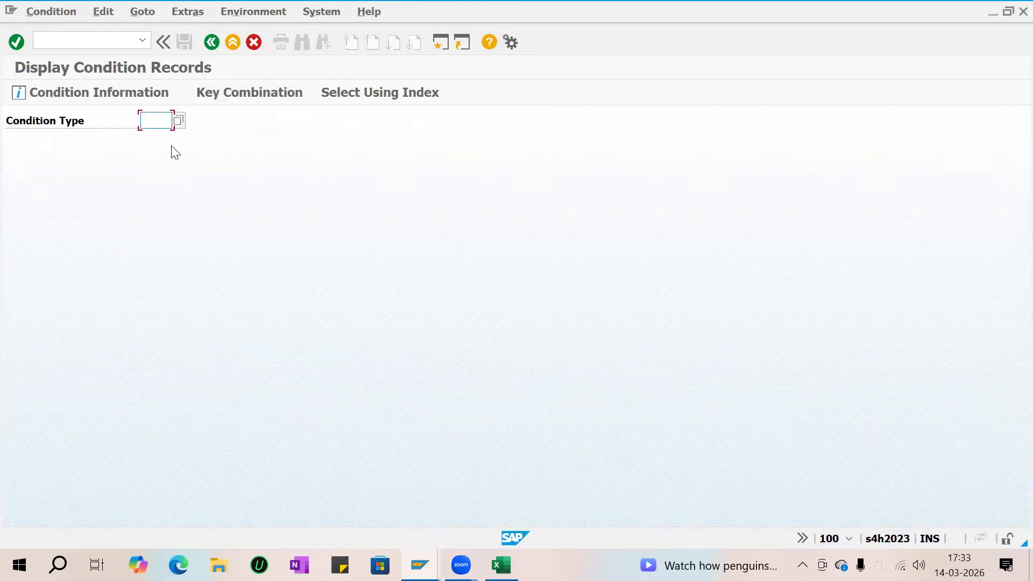
type("VA00")
left_click(125, 101)
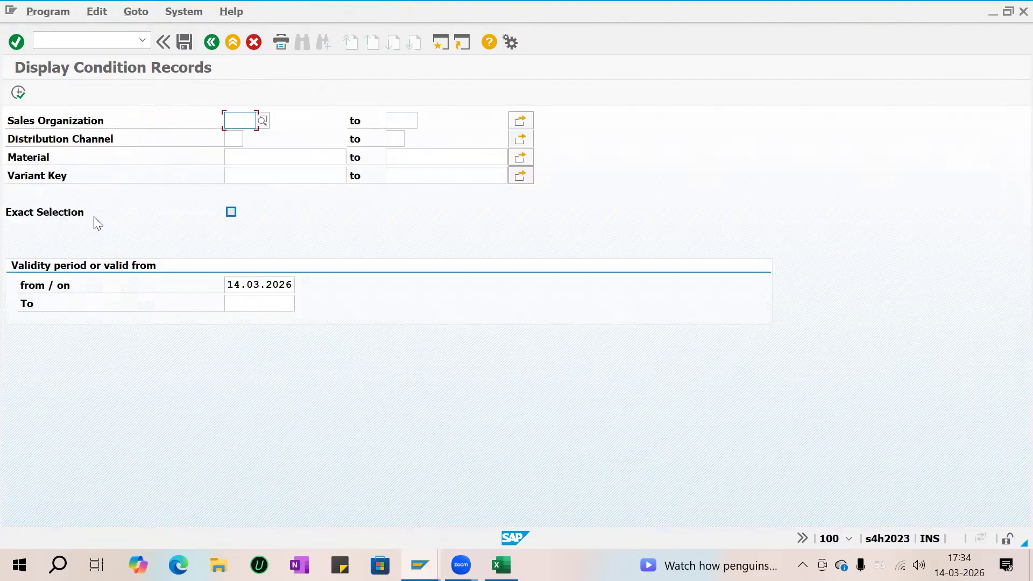
type("7001")
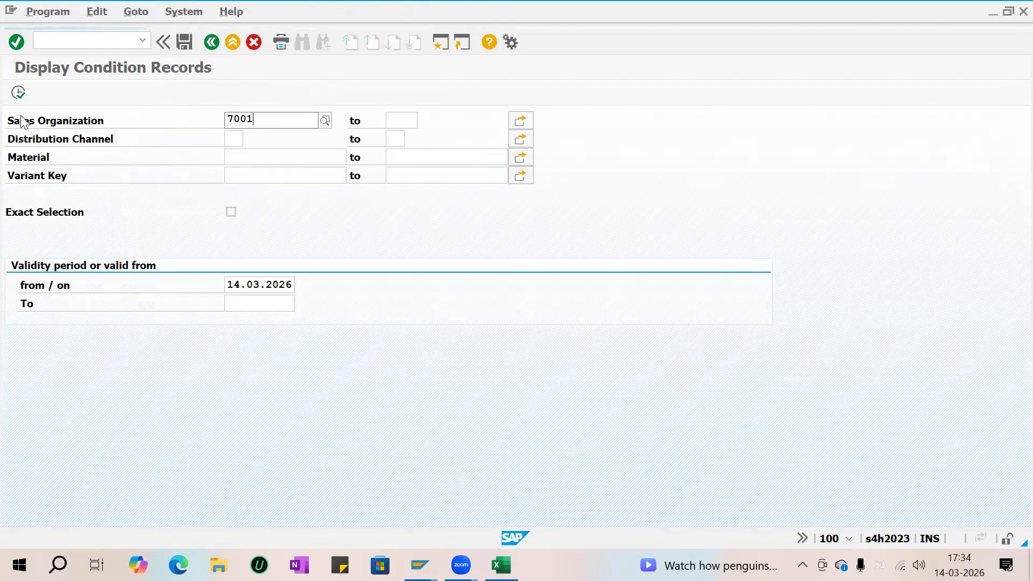
left_click(18, 92)
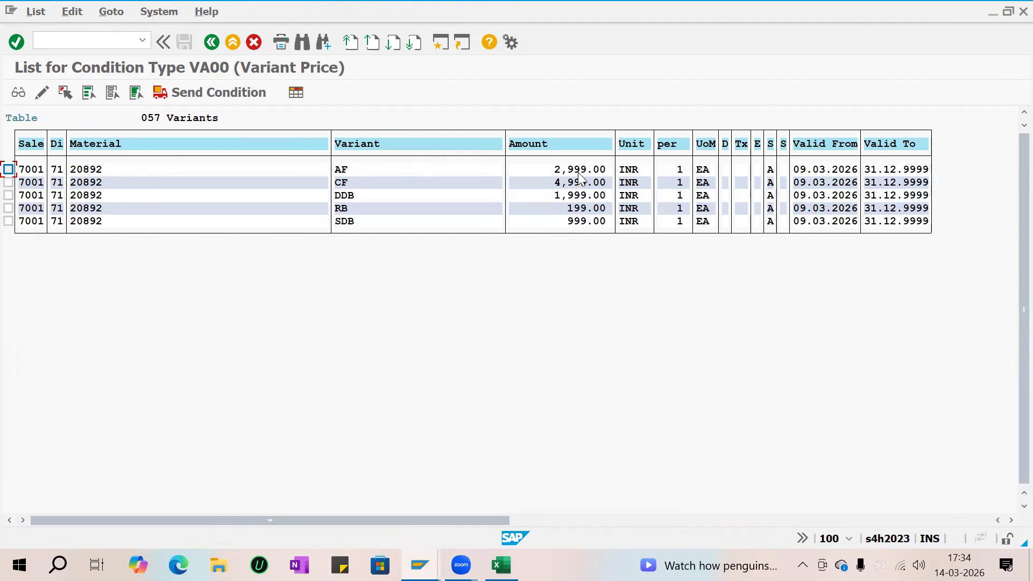
Step: Return to the order item's conditions and compare the SDB and CF amounts with the VA00 condition records
key("F3")
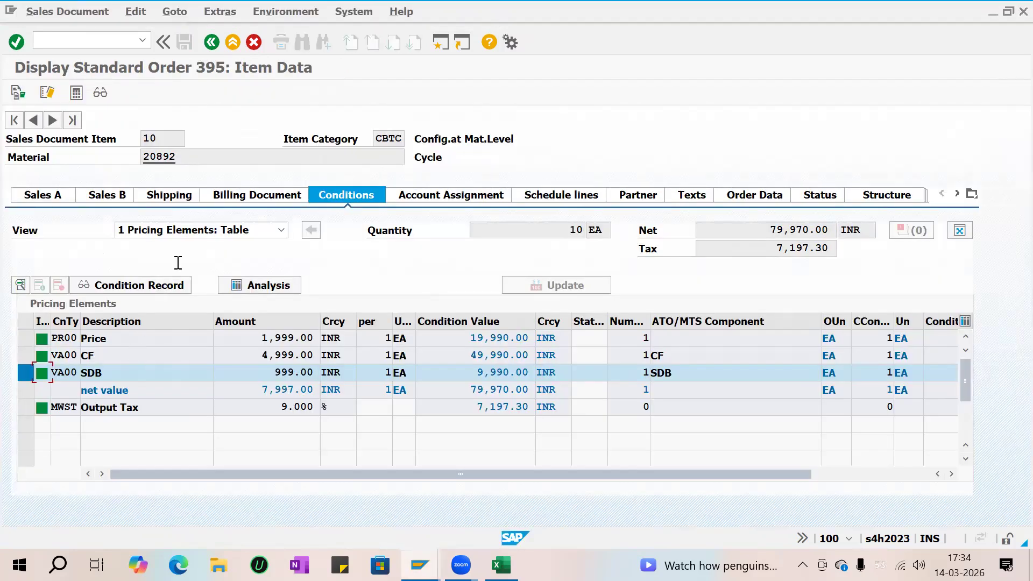
left_click(26, 373)
double_click(300, 356)
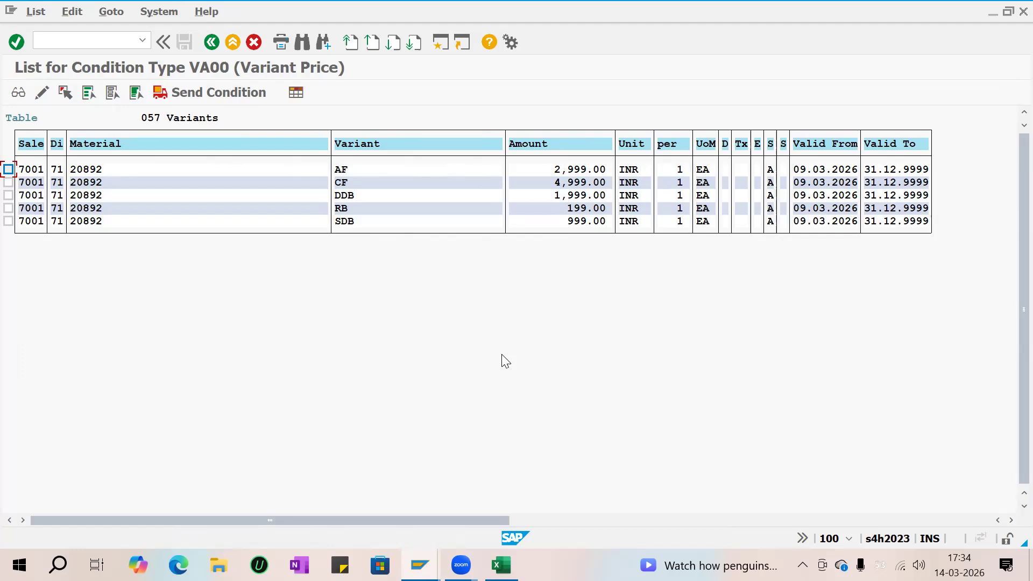
Step: Start calling another transaction from the VA00 variant price list
left_click(70, 44)
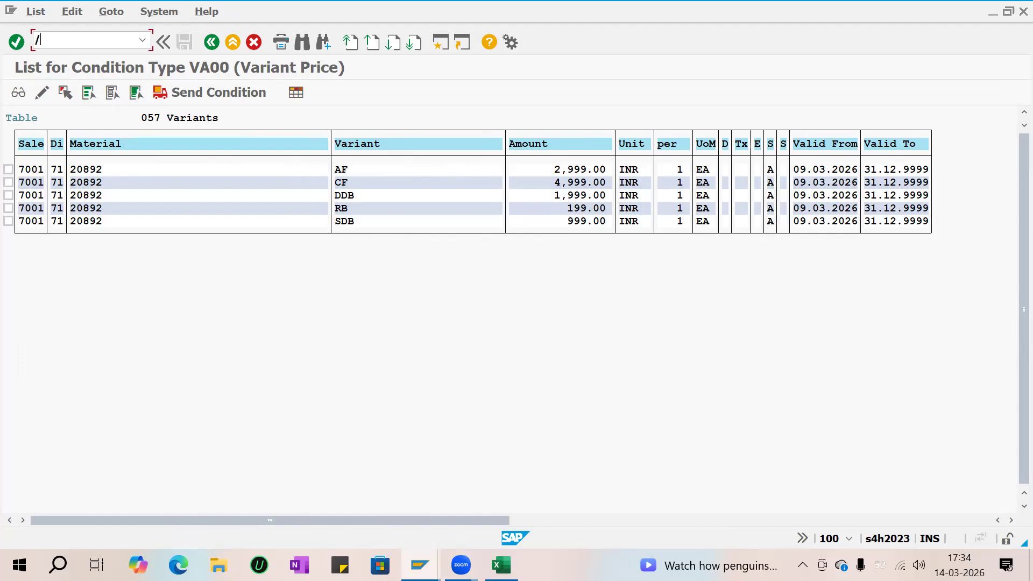